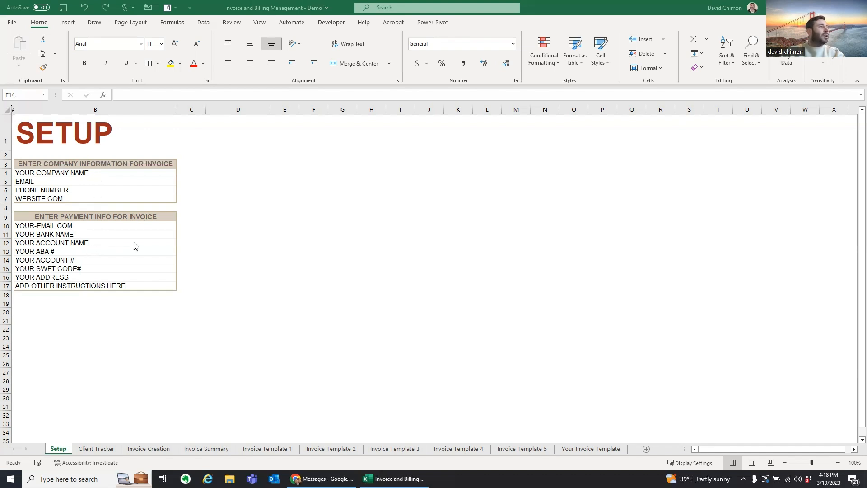
Step: Open the Client Tracker sheet showing the 13 client records and their slicers
click(96, 449)
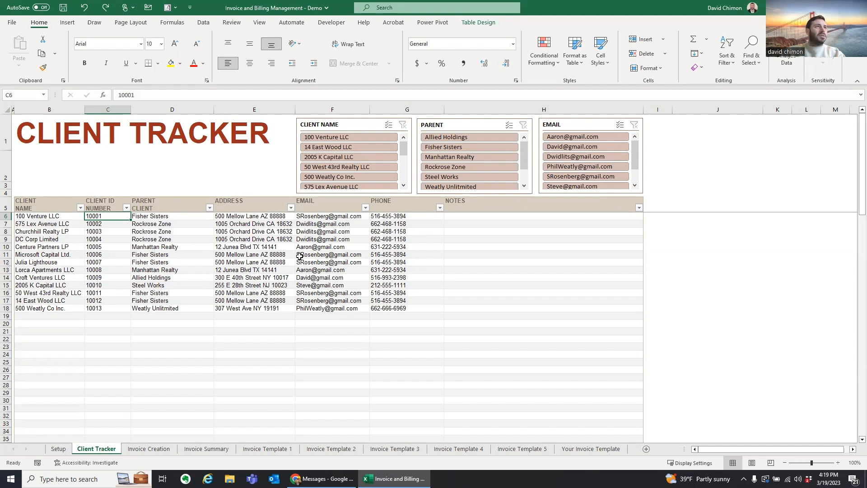
Step: Pass through the Invoice Creation and Invoice Summary sheets to reach Invoice Template 1 (INV-01)
click(153, 449)
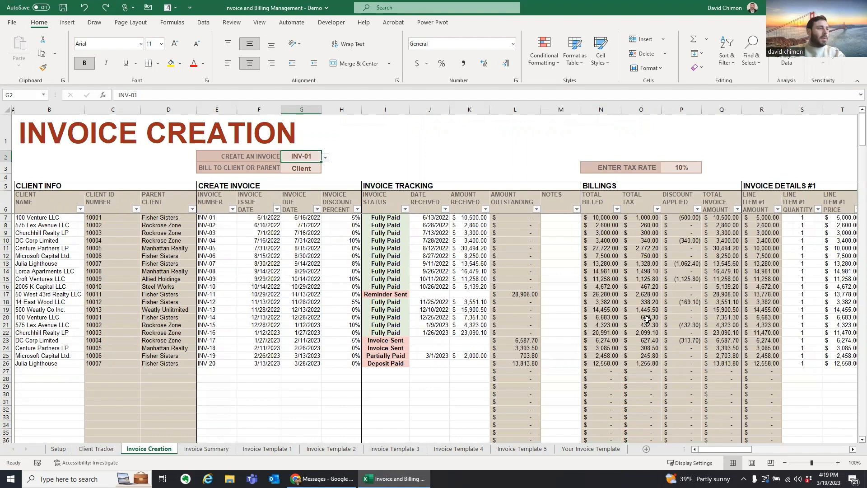
click(222, 451)
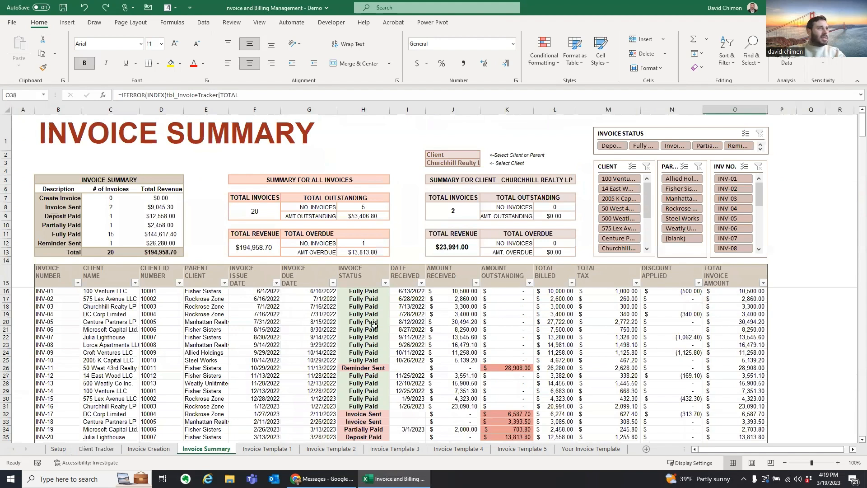
click(414, 318)
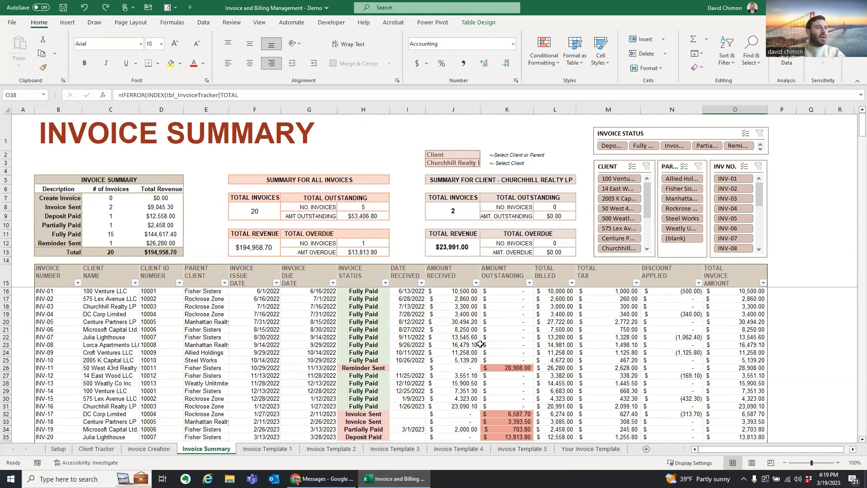
click(282, 450)
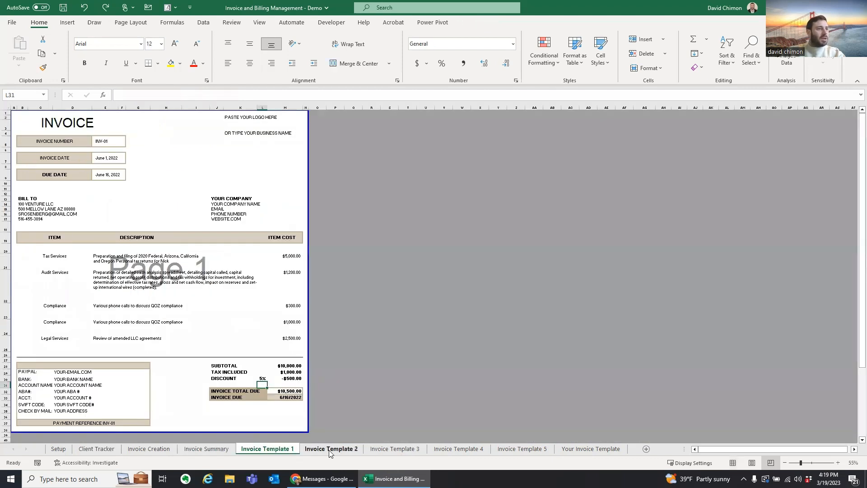
Step: Review Invoice Templates 2 to 5, checking the Audit Services quantity formula on Template 4
click(332, 453)
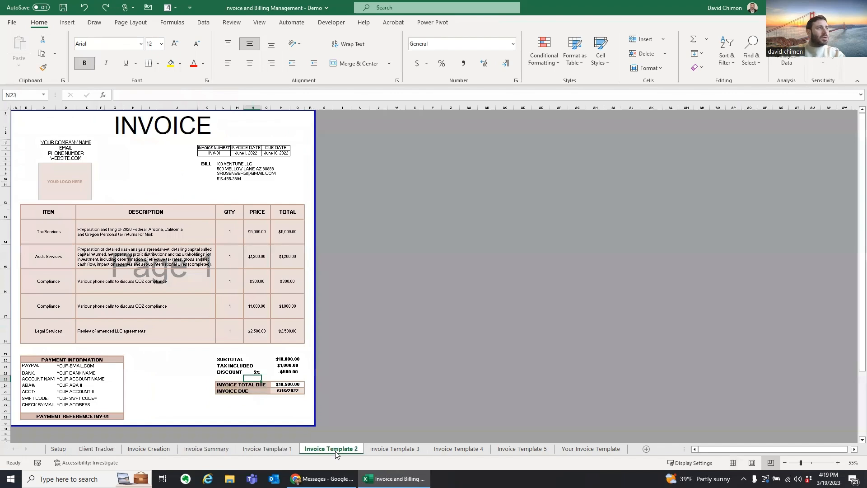
click(390, 451)
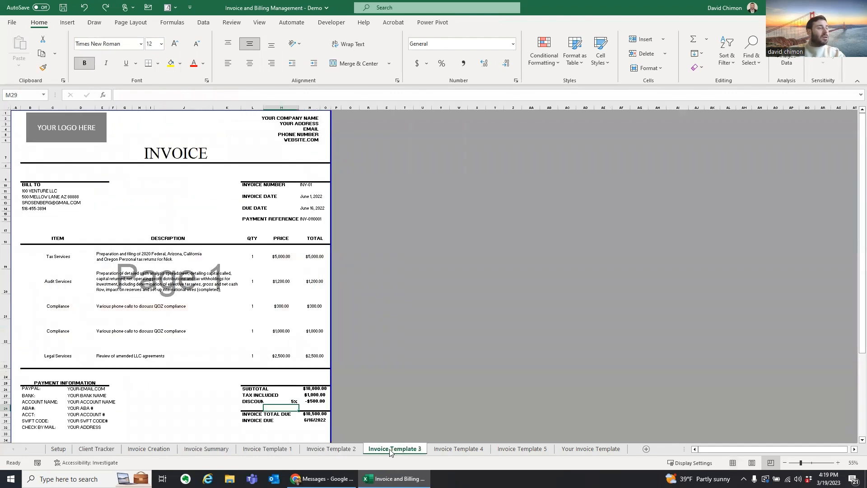
click(456, 450)
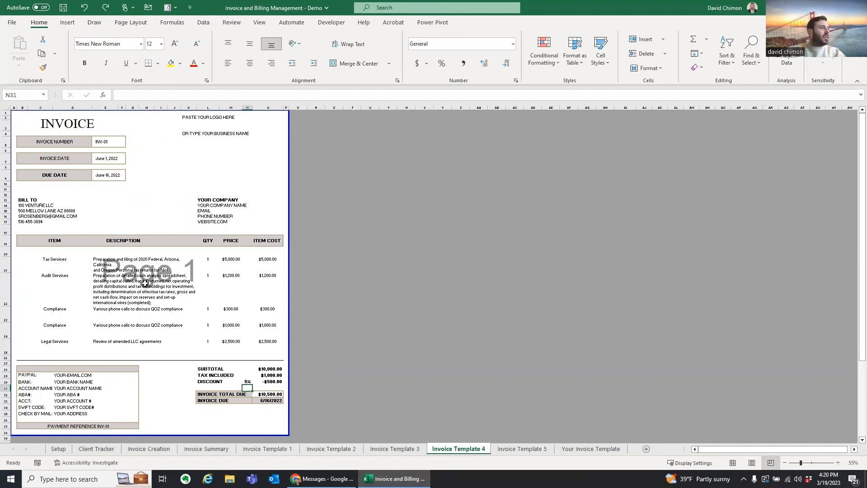
click(211, 289)
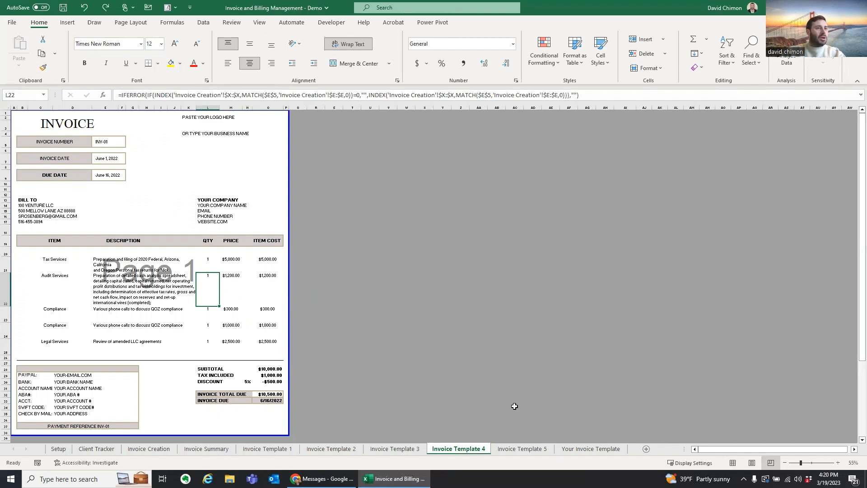
click(524, 448)
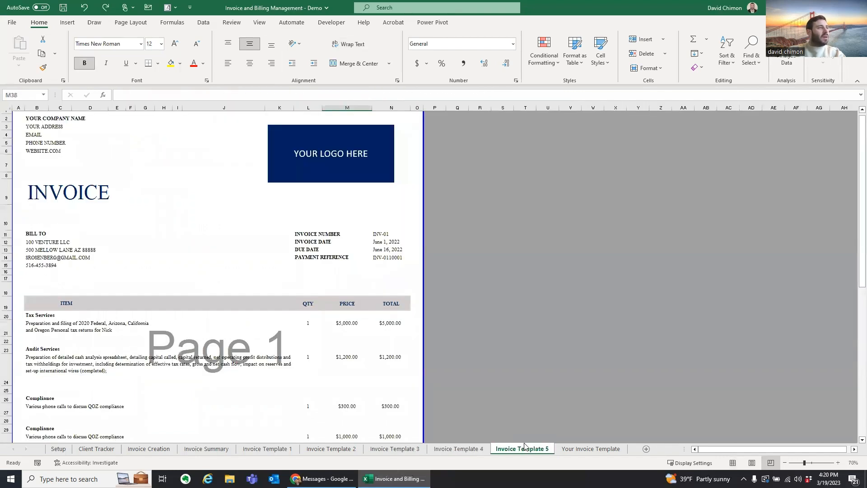
scroll(310, 305, down, 1)
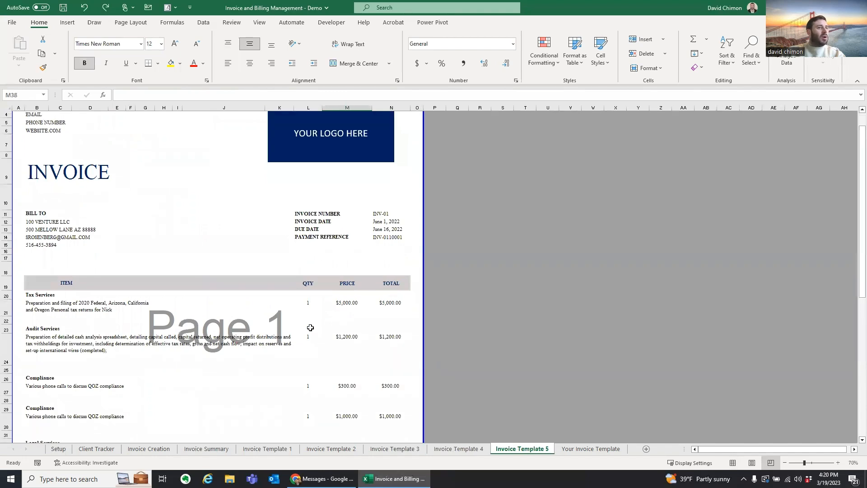
scroll(310, 328, up, 1)
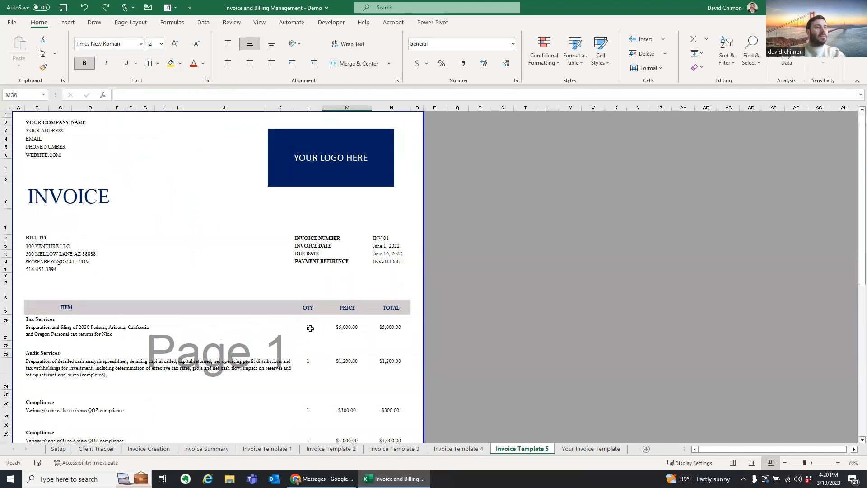
Step: Scroll through Your Invoice Template, then return to the Setup sheet
click(578, 448)
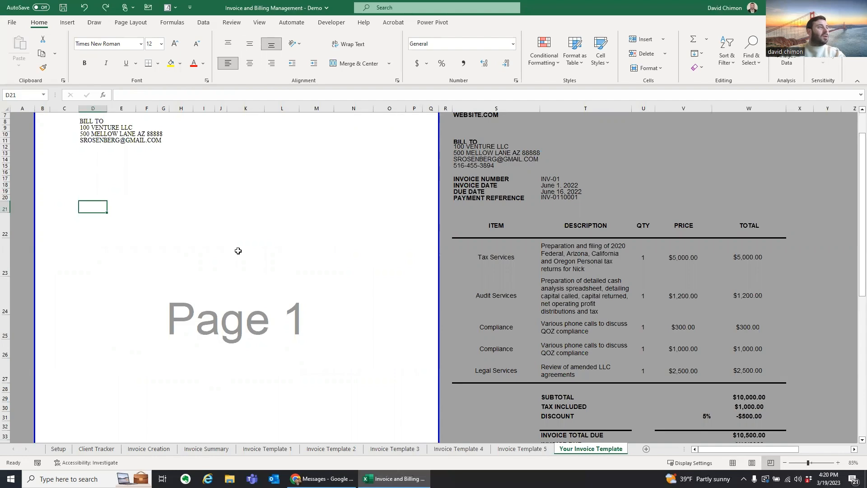
scroll(238, 249, down, 1)
scroll(152, 346, down, 3)
scroll(127, 372, up, 6)
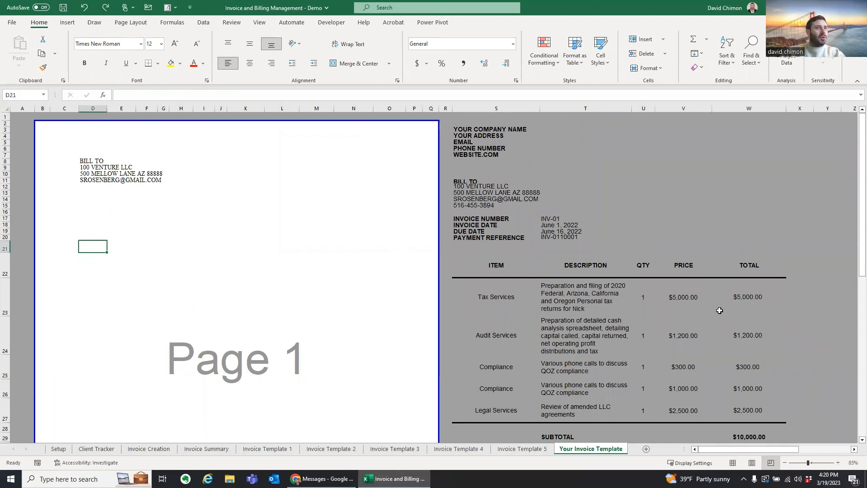
scroll(720, 315, down, 3)
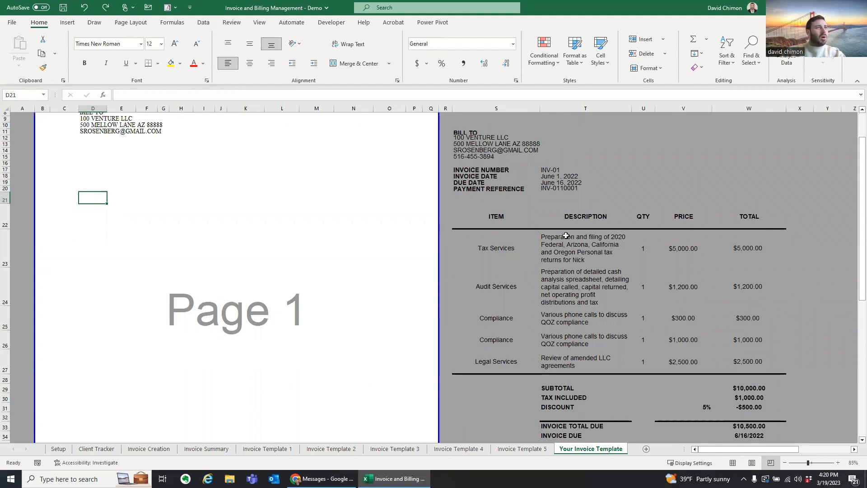
scroll(615, 254, up, 3)
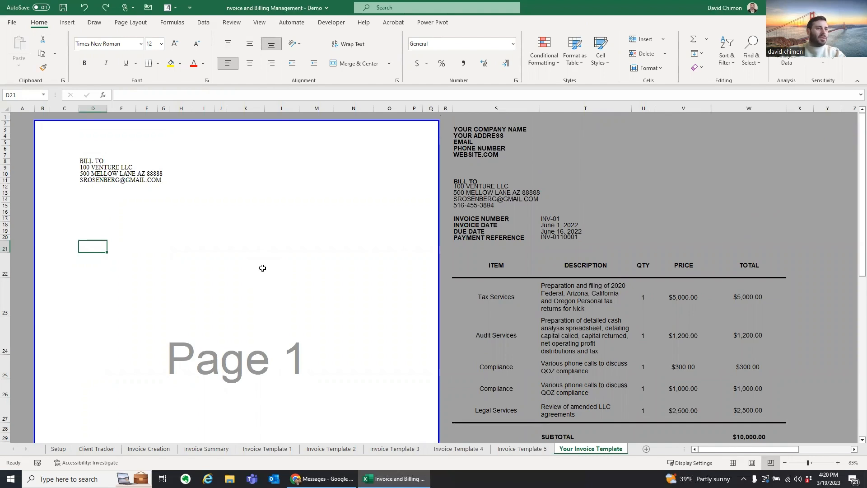
click(59, 448)
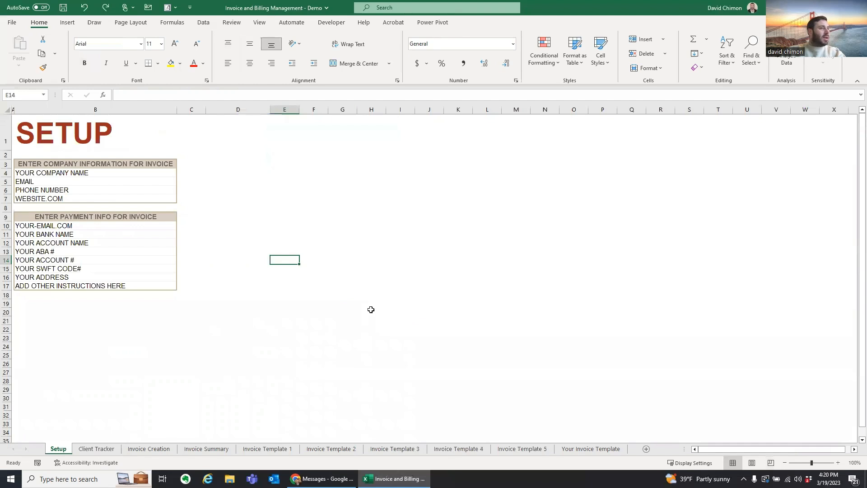
Step: Enter company name 'ezolutions', the company email, phone number and website 'ezsolutions.ocm'
click(93, 174)
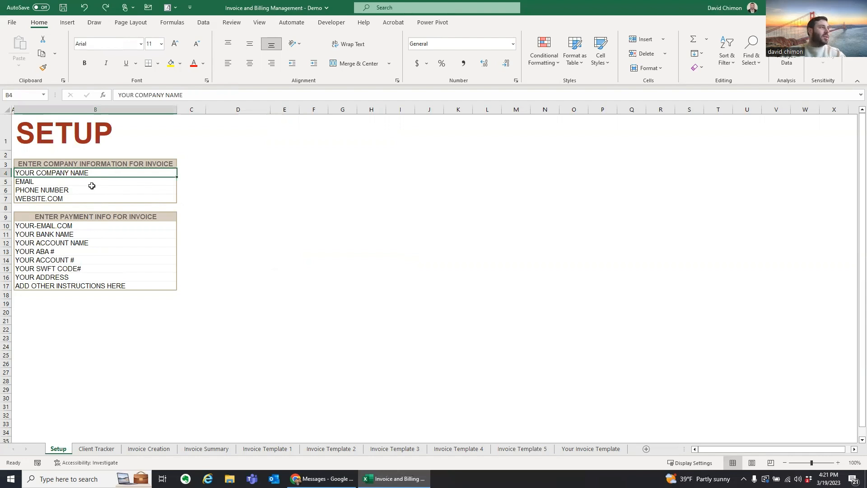
text(ez)
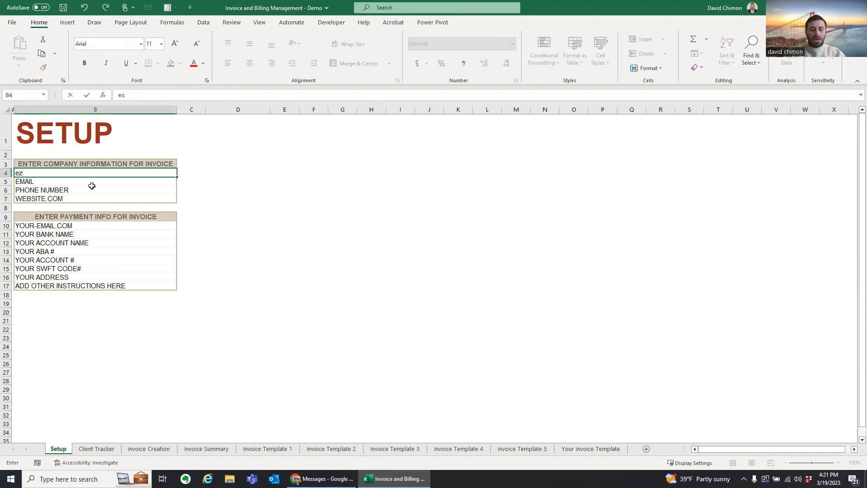
text(olution)
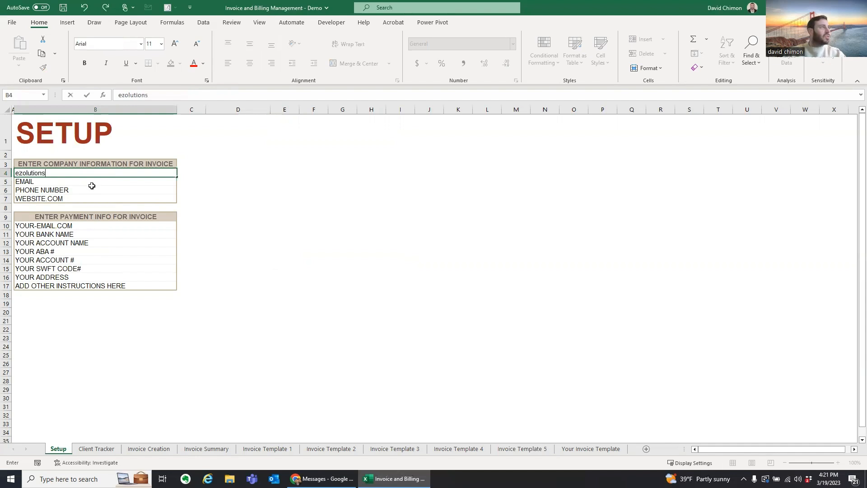
text(s)
key(Return)
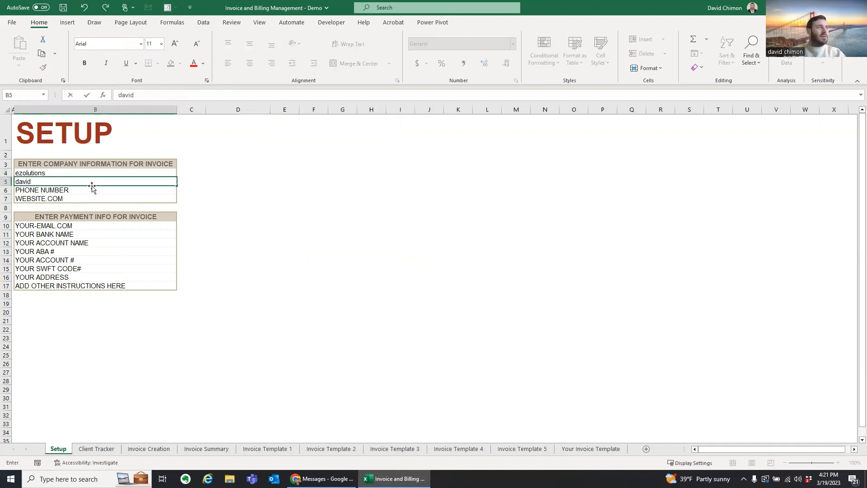
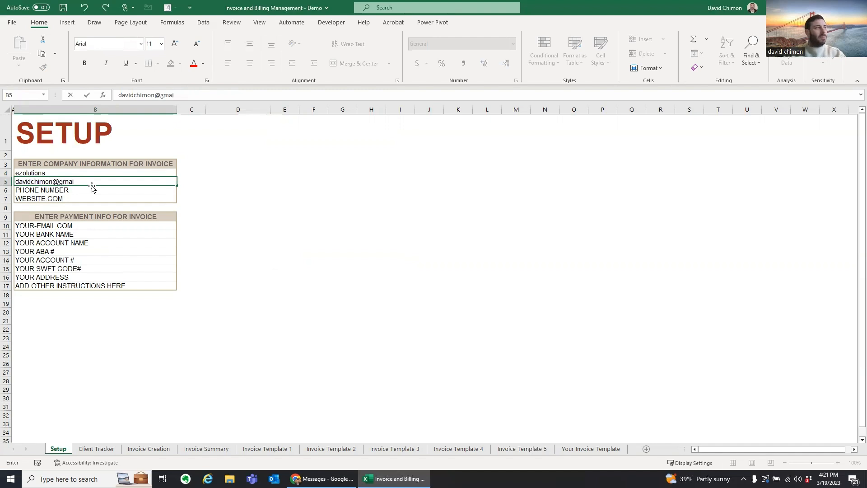
key(Tab)
click(92, 189)
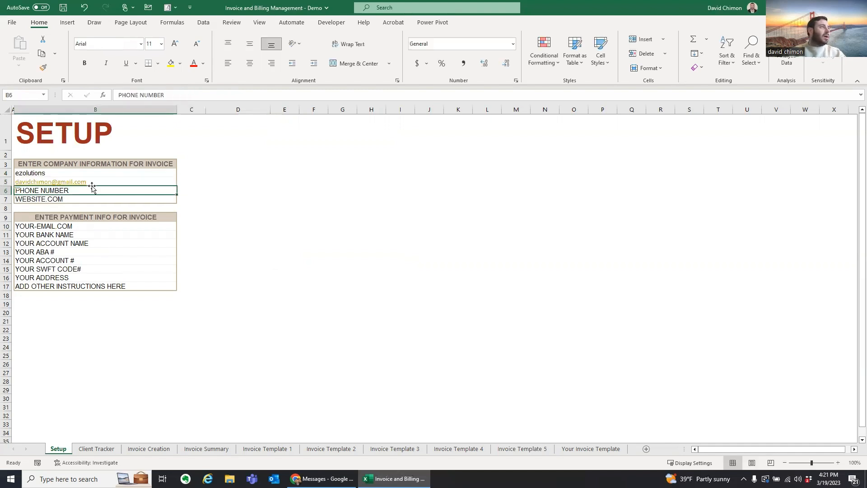
key(Return)
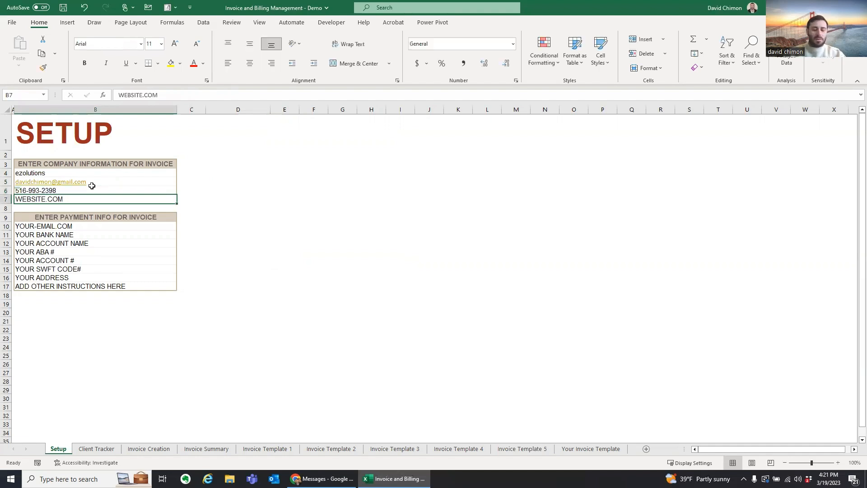
text(ezsolutions@)
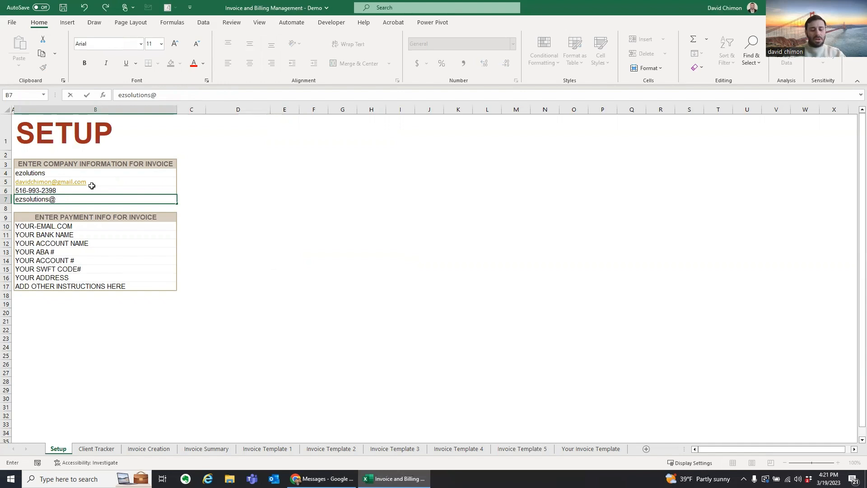
key(BackSpace)
text(.ocm)
key(Return)
key(Return)
key(Return)
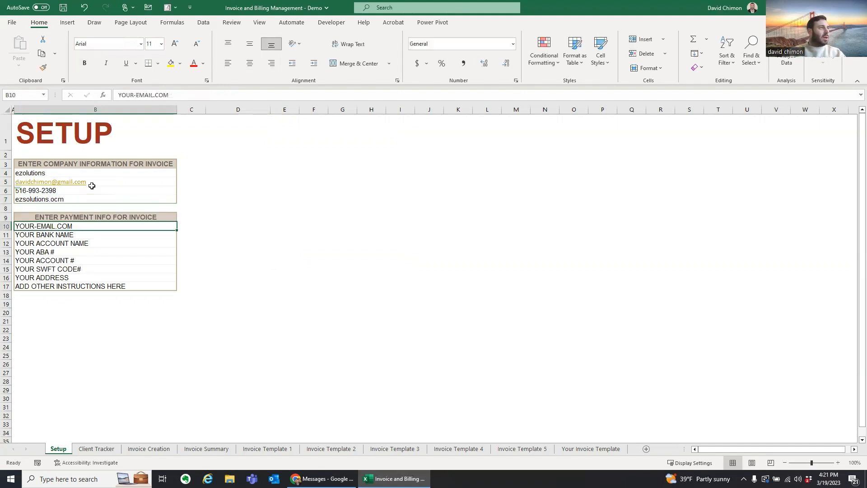
Step: Link the payment email to the company email cell B5, and enter bank 'chase bank' and the account name
text(=)
key(Up)
key(Up)
key(Up)
key(Up)
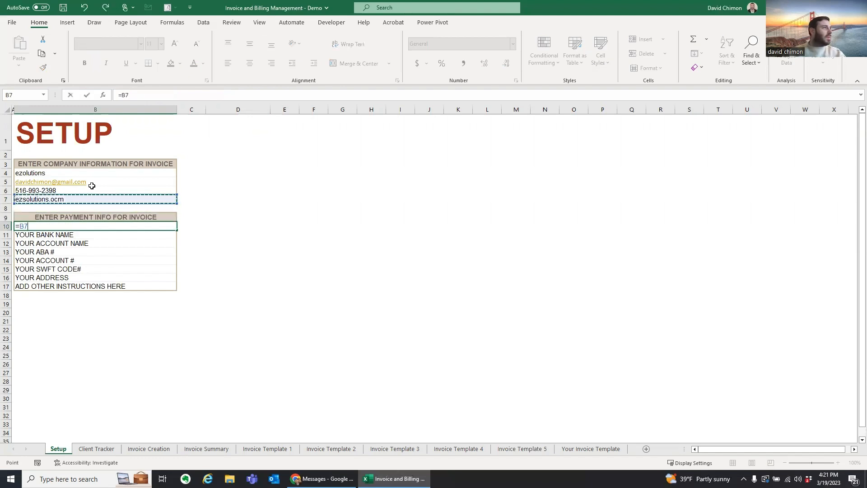
key(Up)
key(Return)
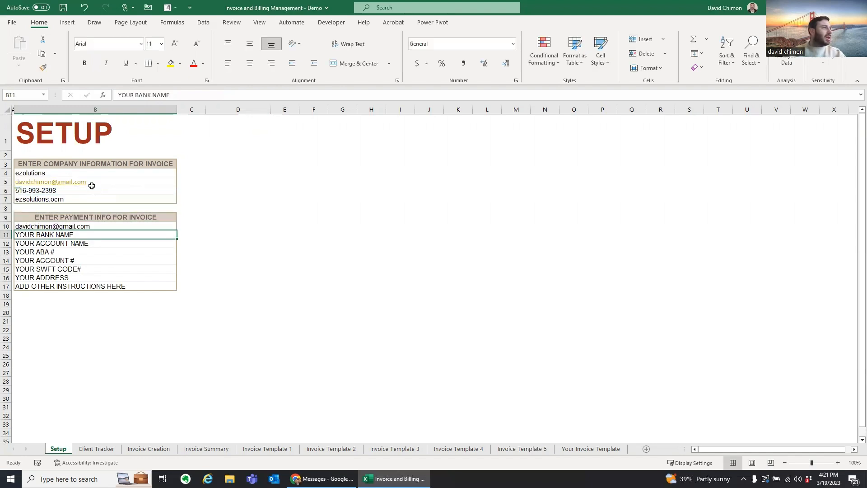
text(chase bank)
key(Return)
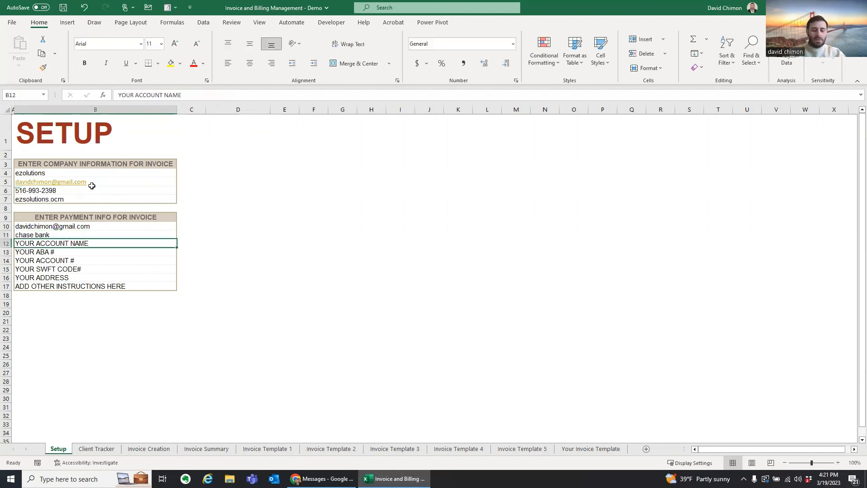
text(ezsolutions checking)
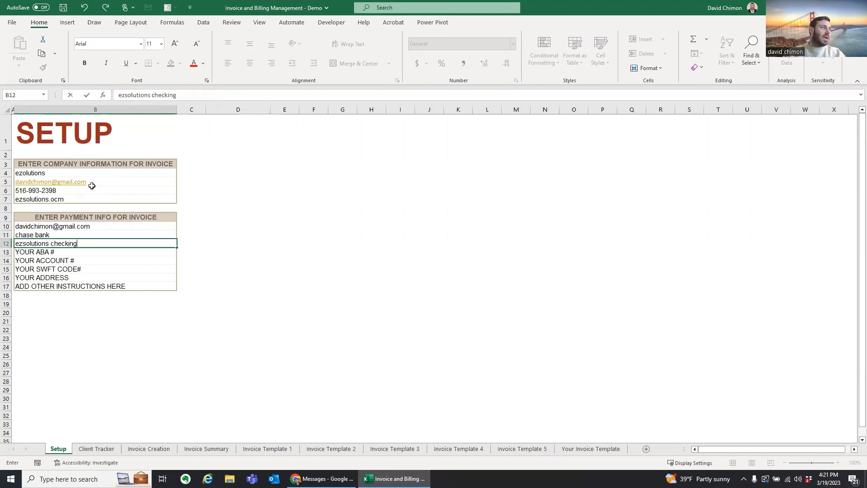
key(Return)
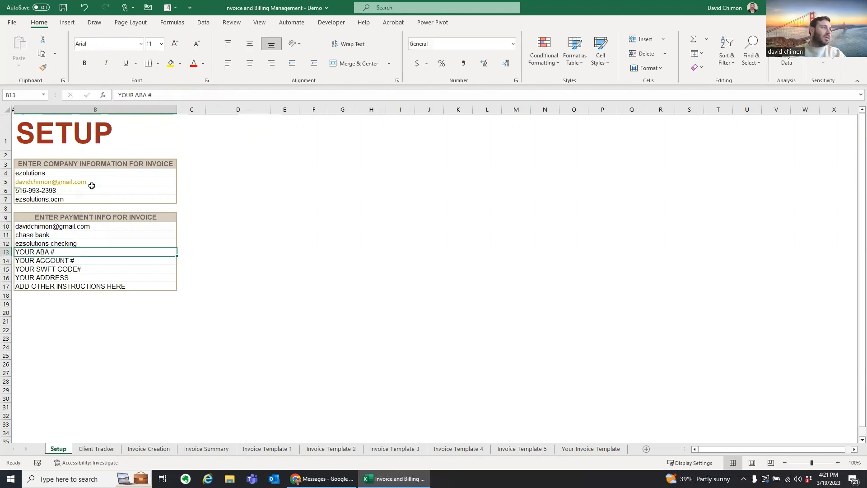
Step: Enter the mailing address and 'other instructions', then view the result on Invoice Template 1
key(Down)
key(Down)
key(Down)
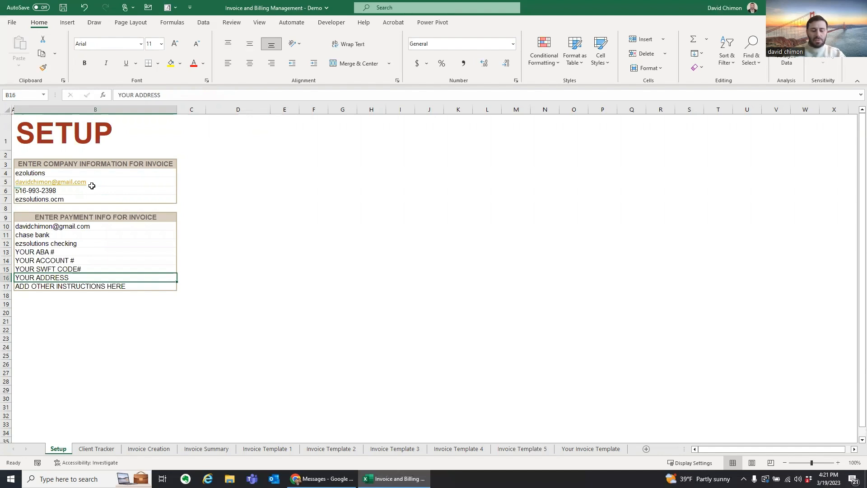
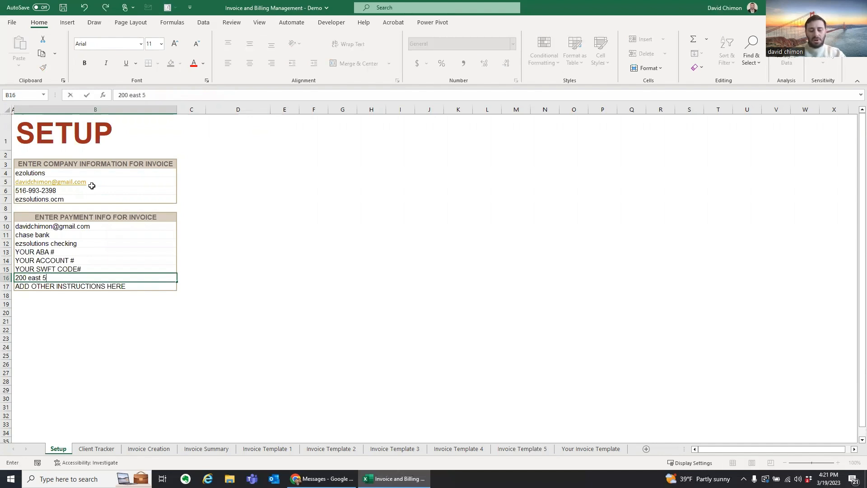
key(Return)
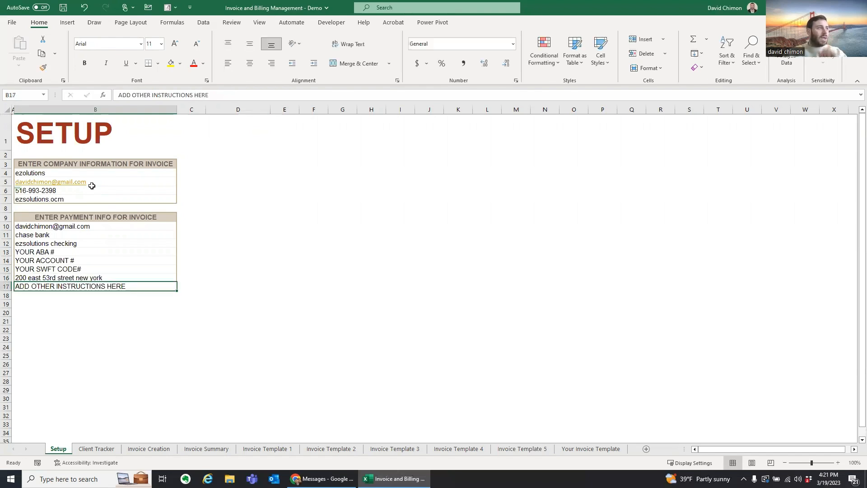
text(other instructions)
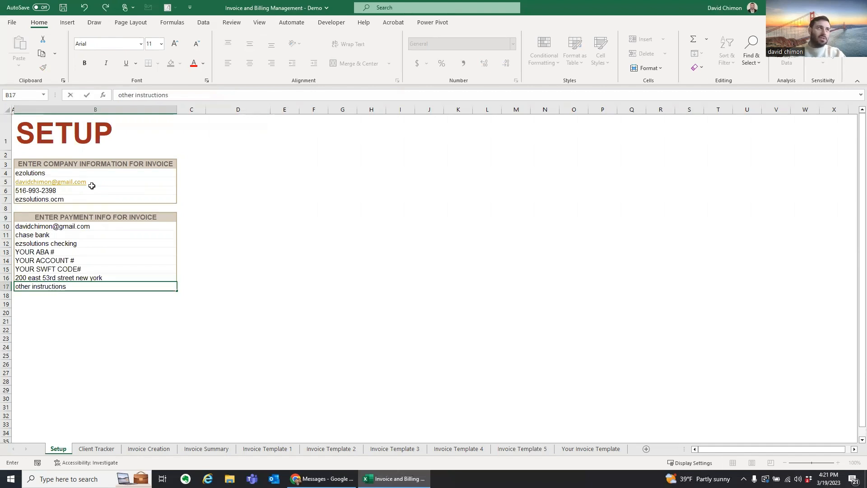
key(Return)
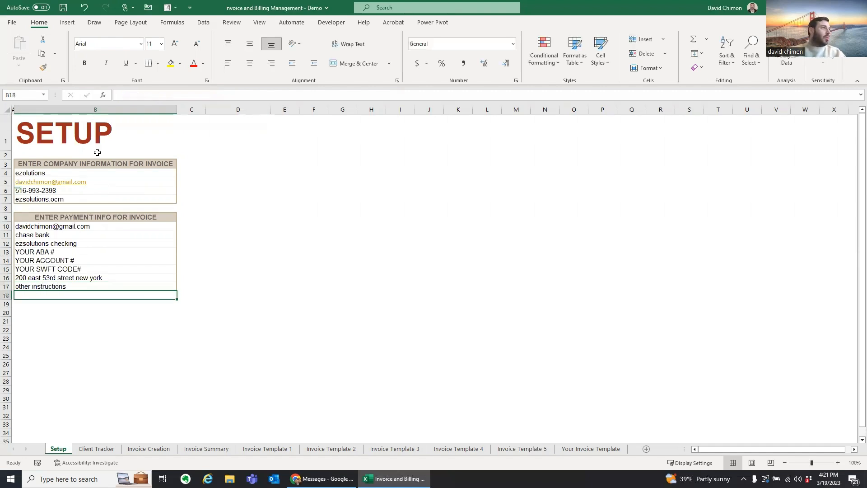
click(284, 449)
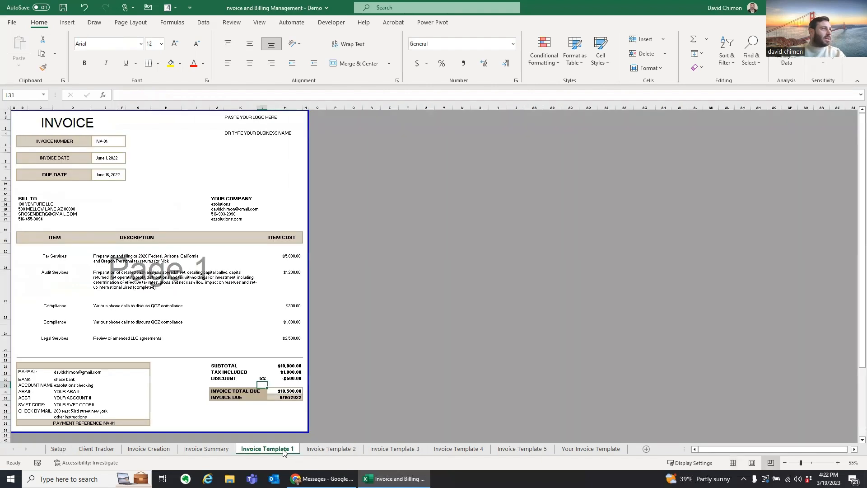
Step: Check that Templates 1 and 2 pull company and payment cells from Setup (e.g. =Setup!B10), then select Setup's bank cell B11
click(226, 199)
click(259, 206)
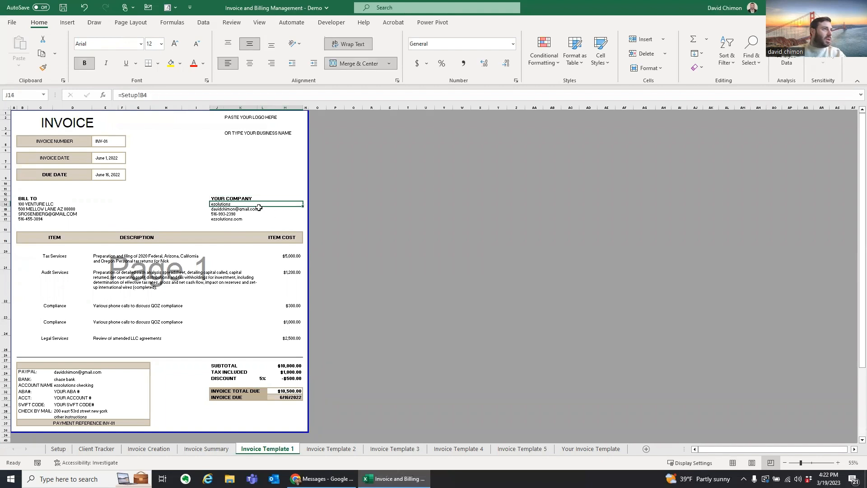
drag(22, 371, 94, 414)
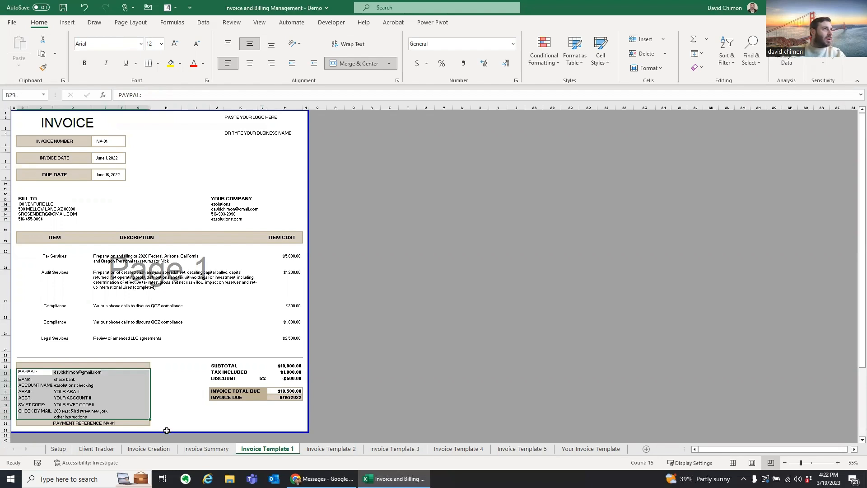
click(331, 448)
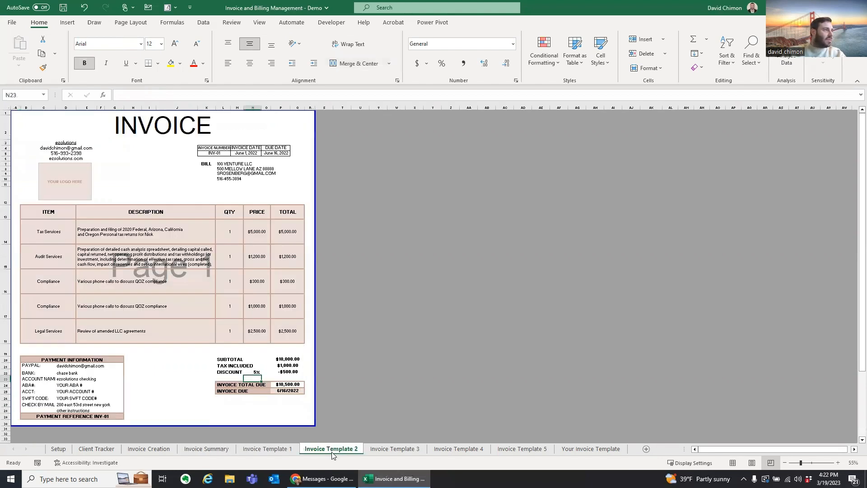
drag(71, 366, 68, 405)
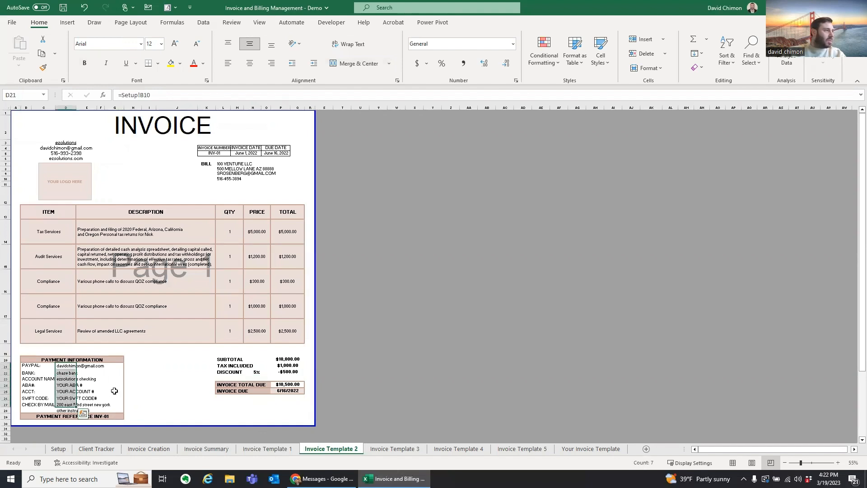
click(63, 373)
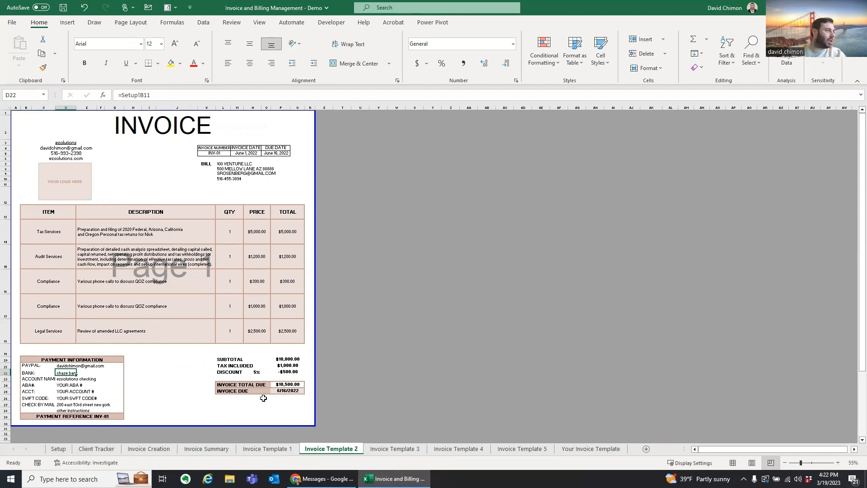
click(58, 449)
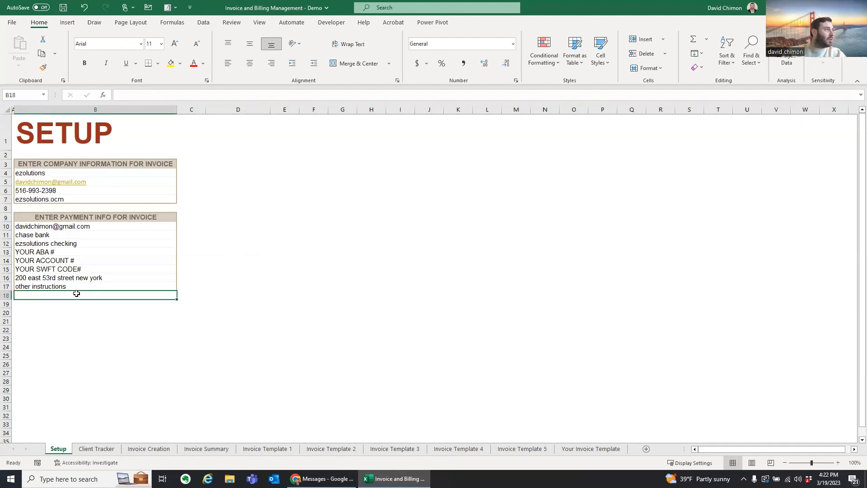
click(49, 236)
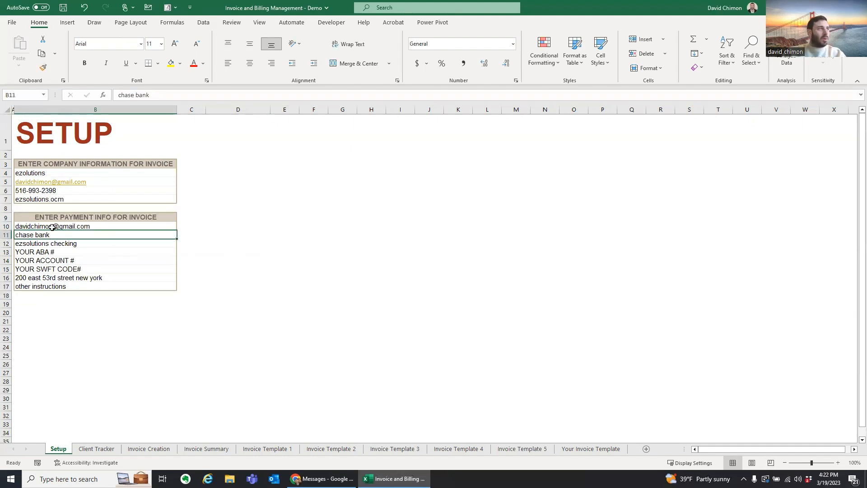
Step: Change the Setup bank name from chase bank to amex bank and confirm Invoice Template 3 shows it
double_click(124, 96)
text(amex)
key(Return)
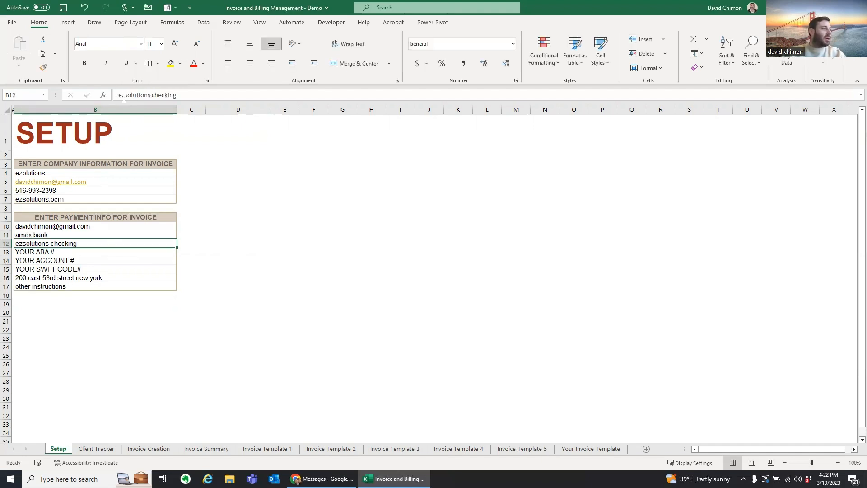
click(391, 447)
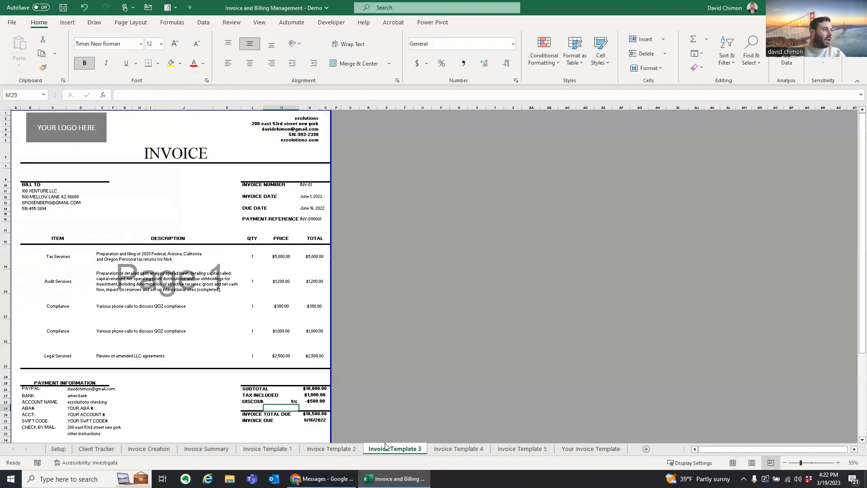
click(78, 396)
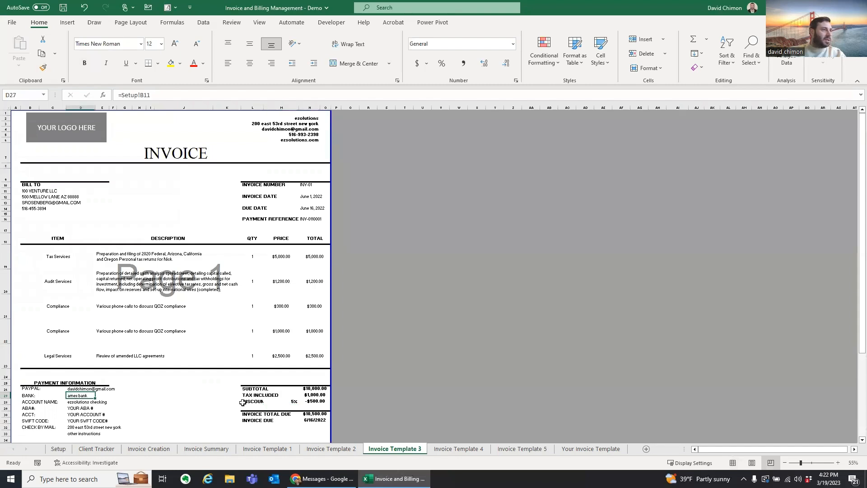
click(97, 448)
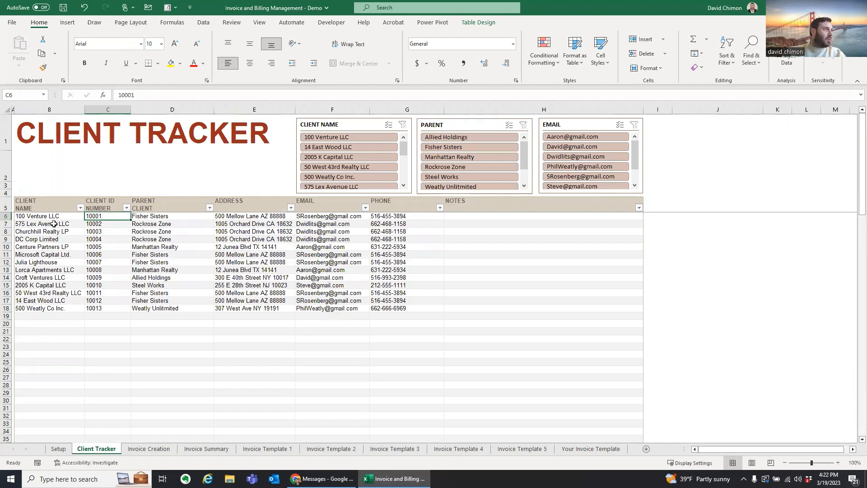
Step: Copy 500 Weatly Co Inc. into row 19, then clear the duplicate name from B19
click(59, 224)
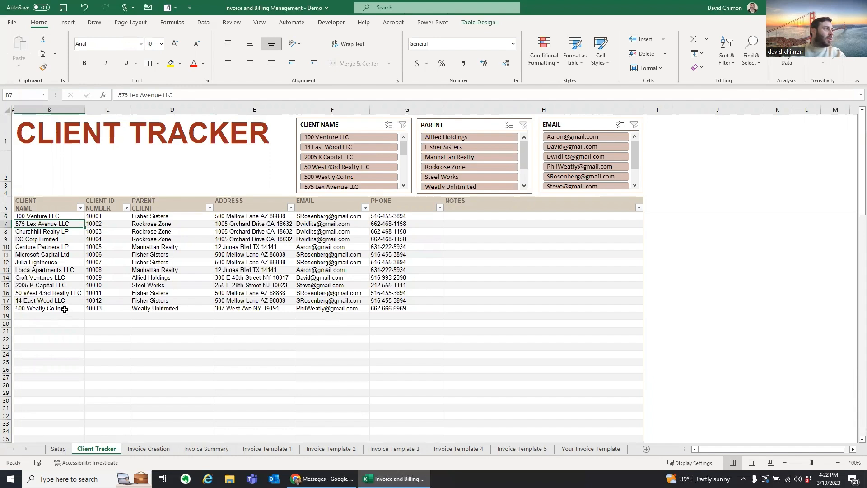
click(65, 309)
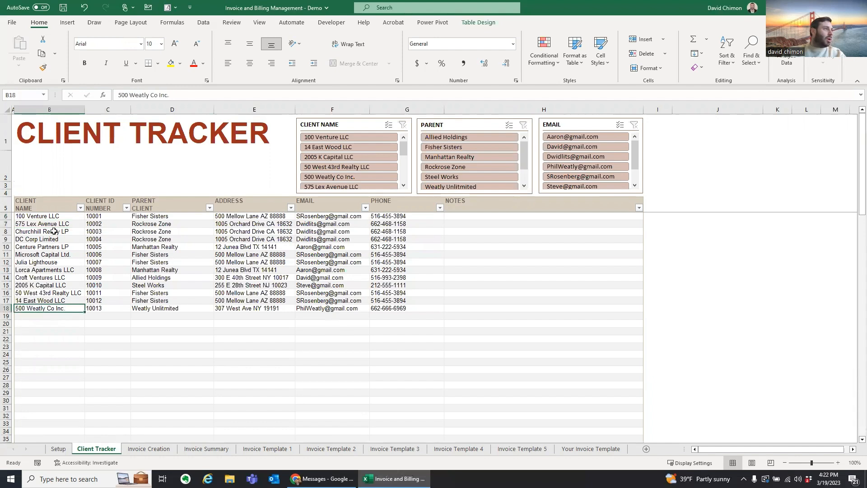
key(ctrl+c)
key(Down)
key(ctrl+v)
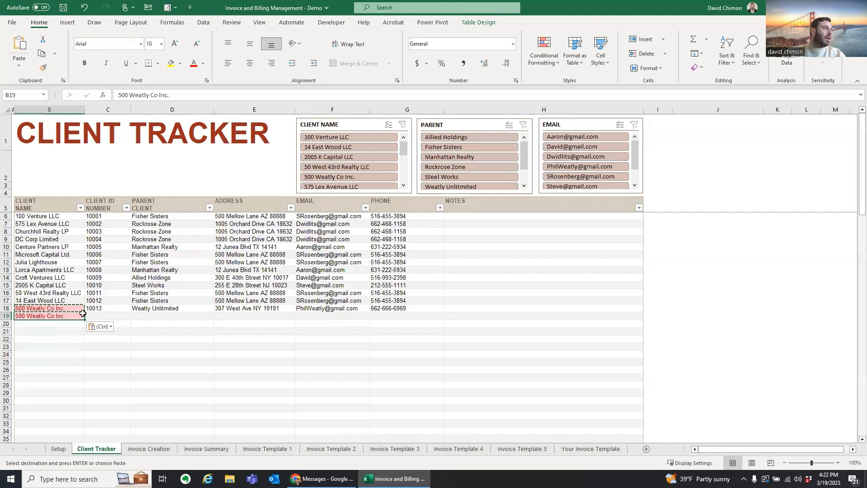
key(Delete)
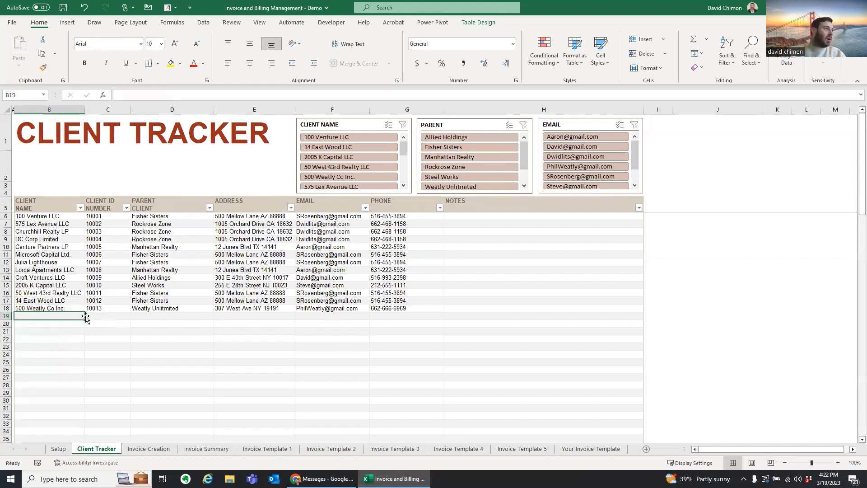
key(Up)
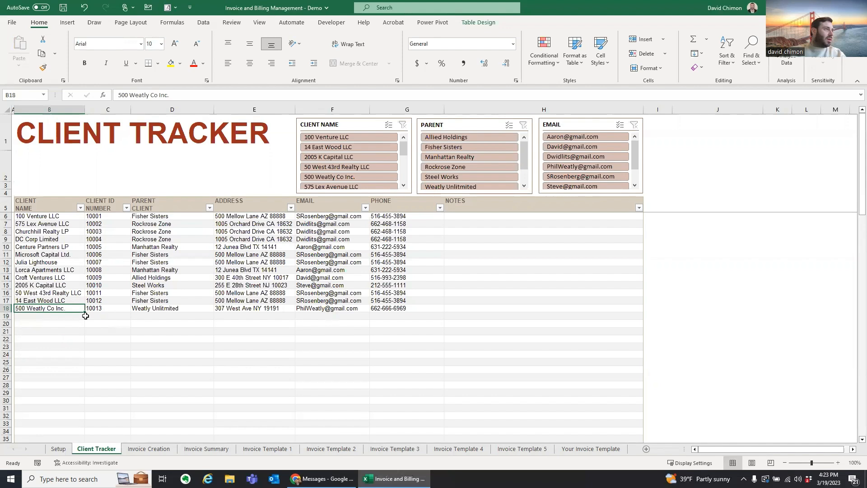
Step: Copy client ID 10013 into C19, then clear the duplicate ID
key(Right)
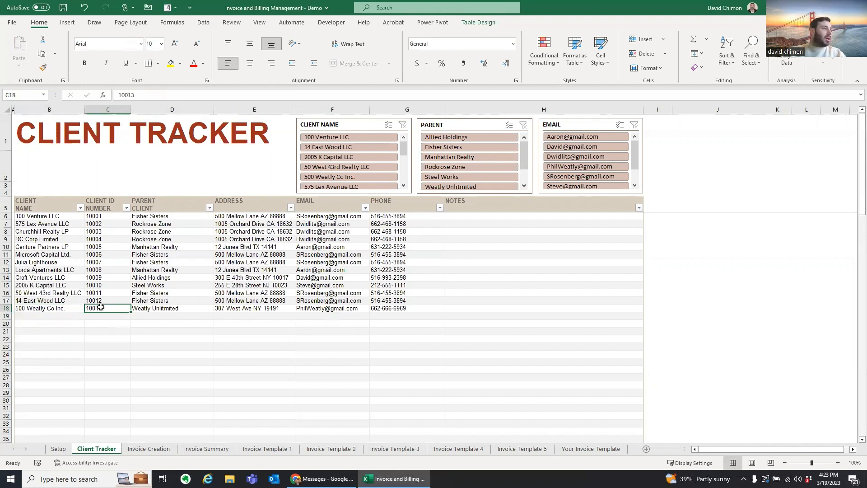
key(ctrl+c)
key(Down)
key(ctrl+v)
key(Up)
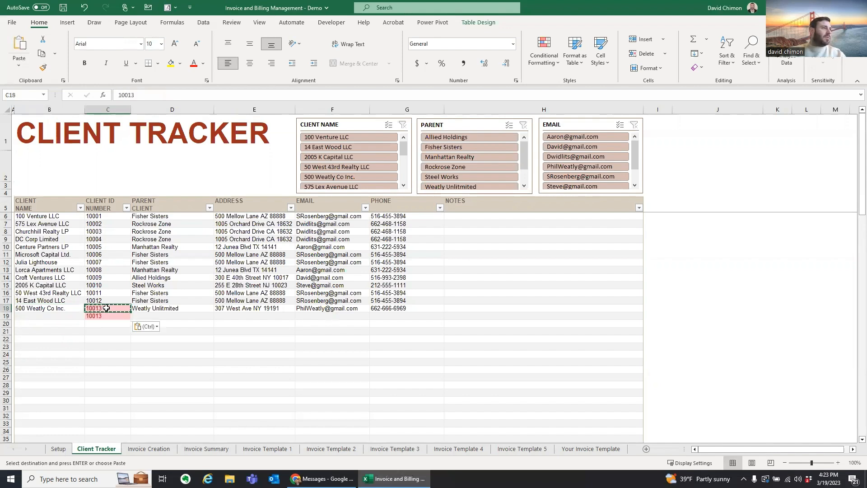
key(Down)
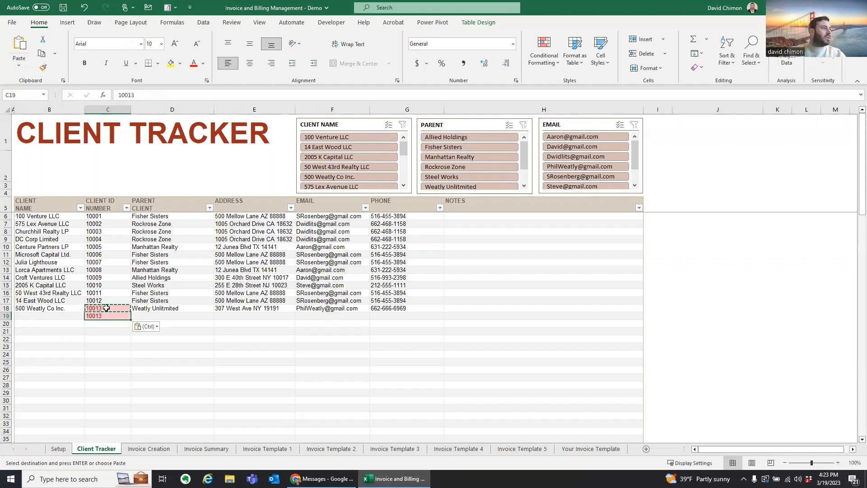
key(Delete)
key(Up)
Step: Review row 18's parent, address, client name, ID and phone cells
key(Right)
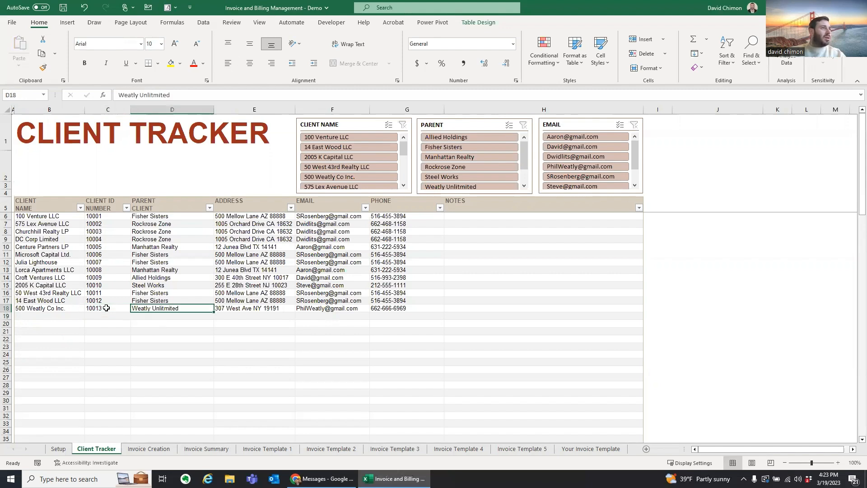
key(Right)
key(Right)
key(Right)
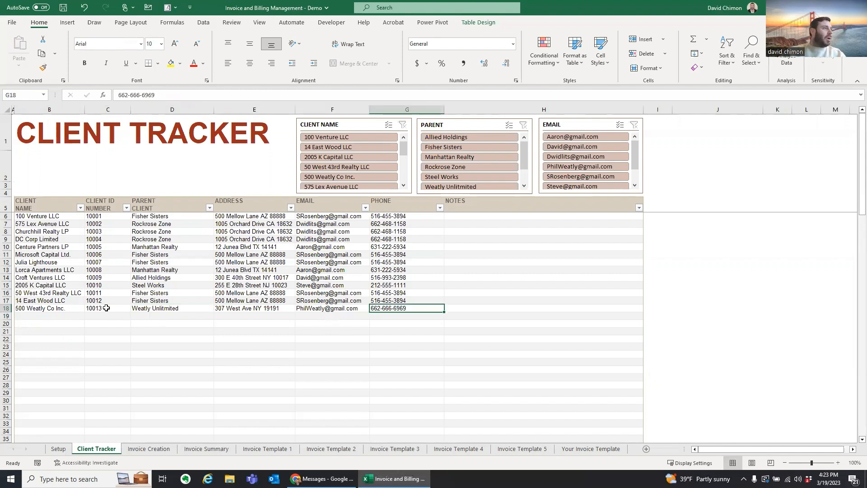
key(Left)
key(Left)
key(Left)
key(Left)
key(Left)
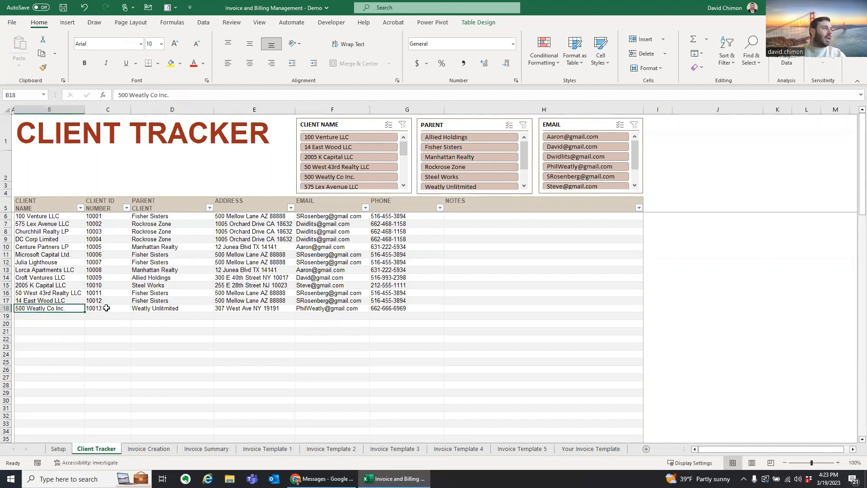
key(Right)
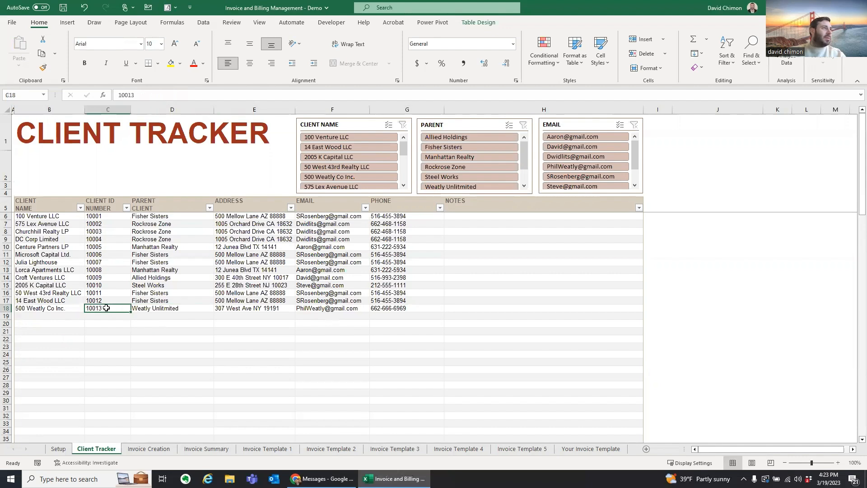
key(Right)
key(Right)
key(Right)
key(Right)
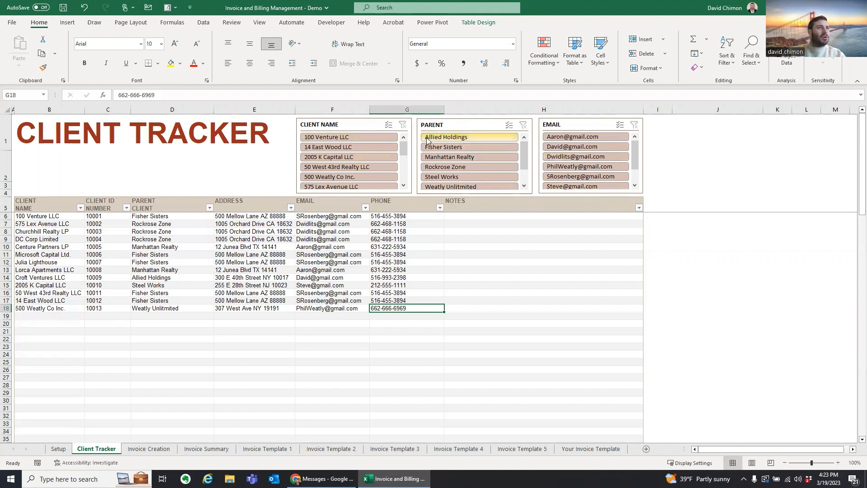
Step: Filter client names to 14 East Wood LLC and 2005 K Capital LLC, then clear that filter
click(358, 147)
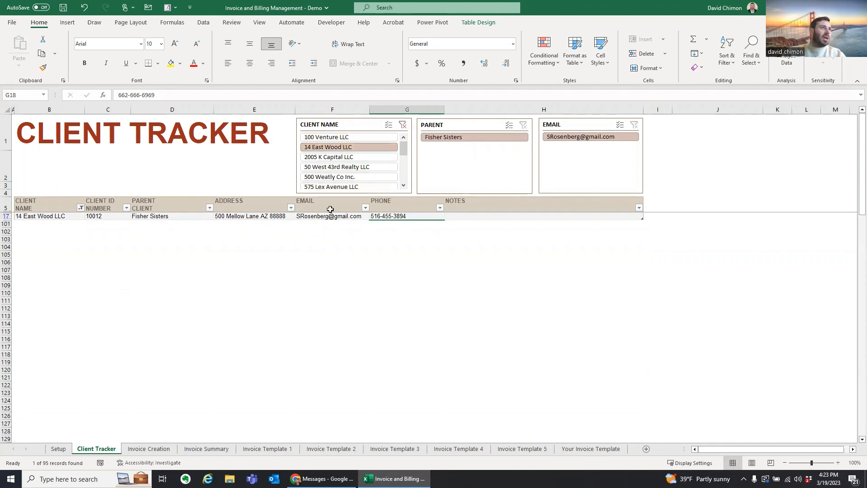
ctrl+click(351, 156)
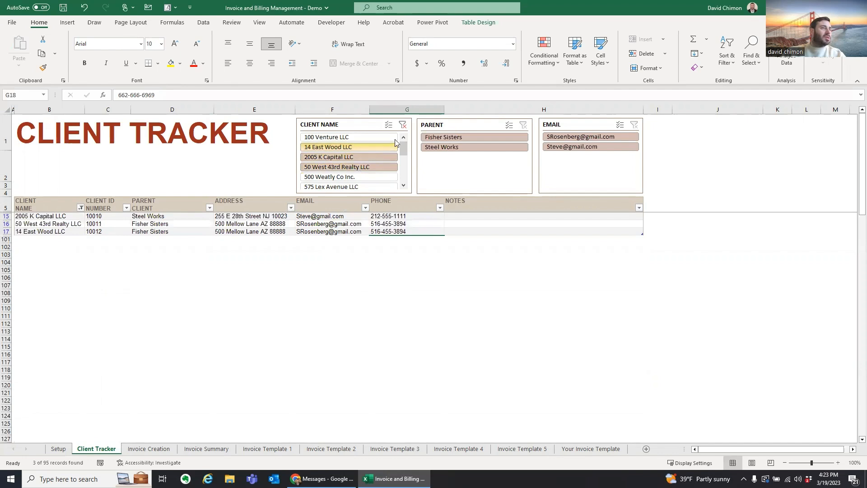
click(402, 125)
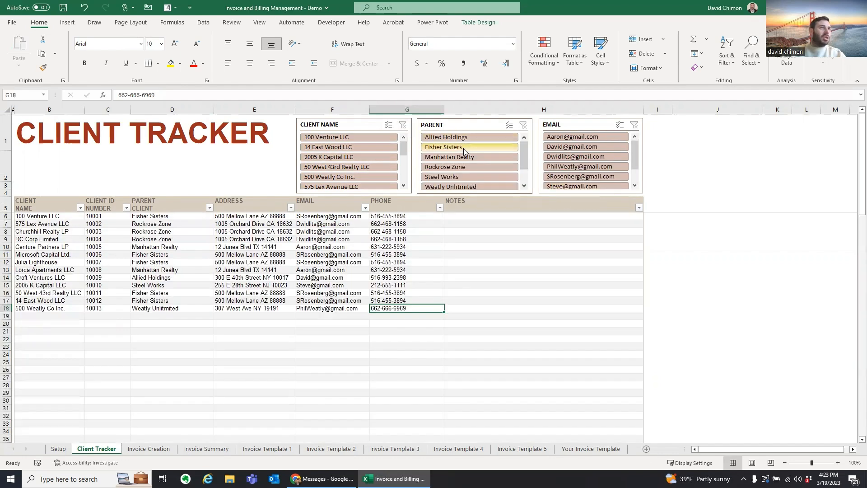
Step: Filter by parent Allied Holdings, then Manhattan Realty, clearing the parent filter each time
click(472, 137)
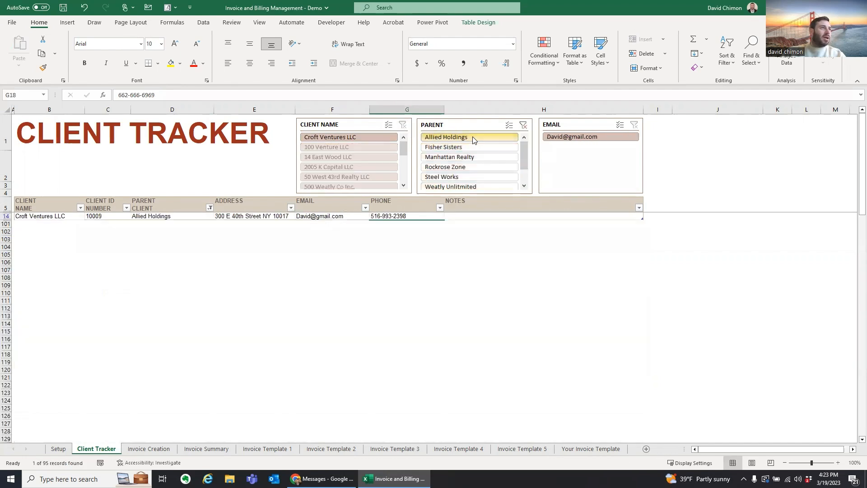
click(524, 127)
click(491, 157)
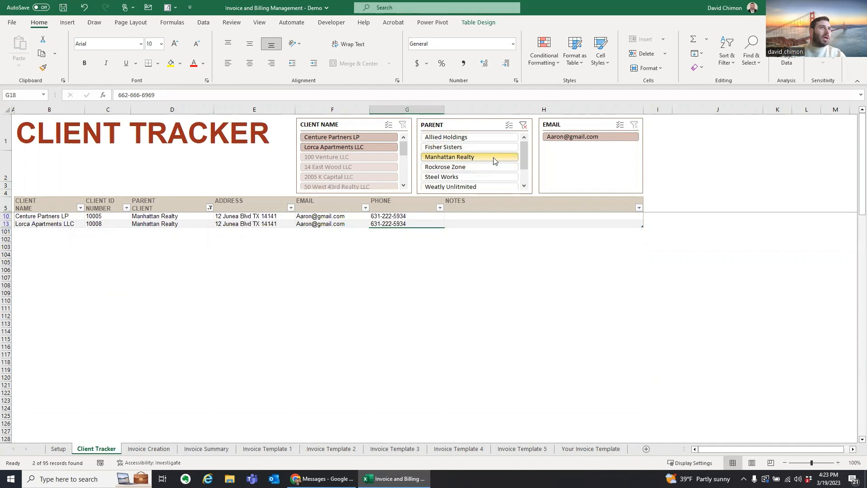
drag(52, 217, 56, 224)
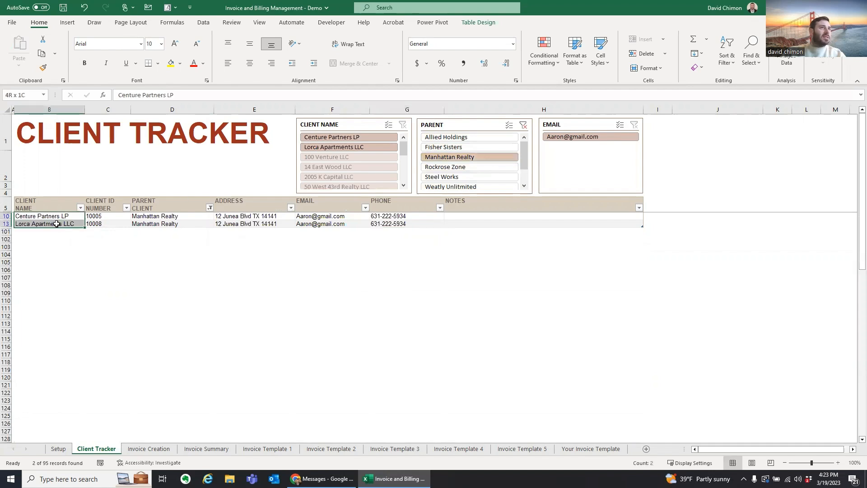
click(523, 125)
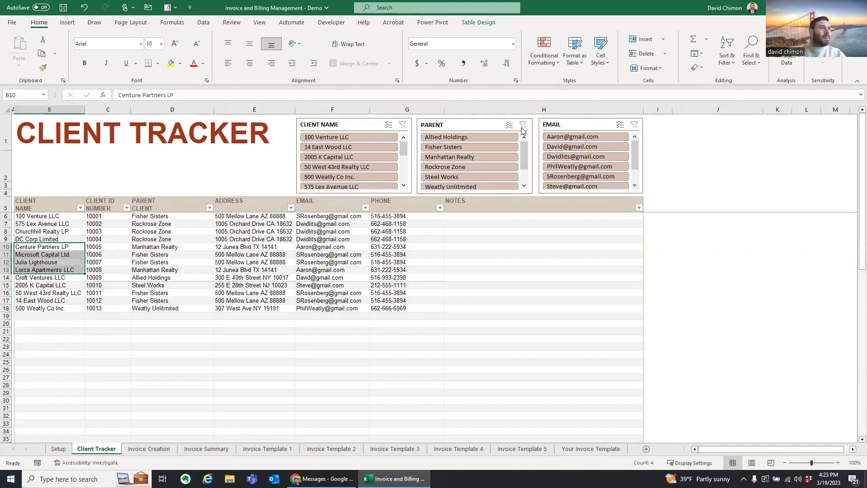
click(148, 448)
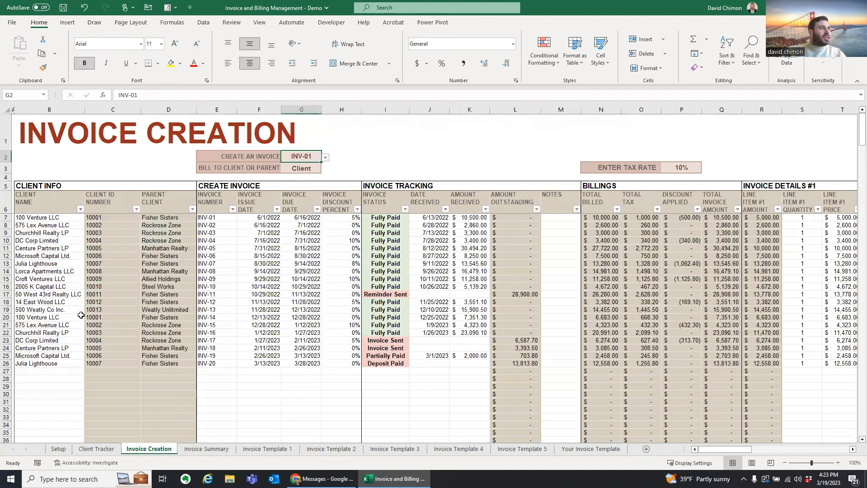
Step: Choose 100 Venture LLC from the client-name dropdown in B27 of Invoice Creation
click(43, 217)
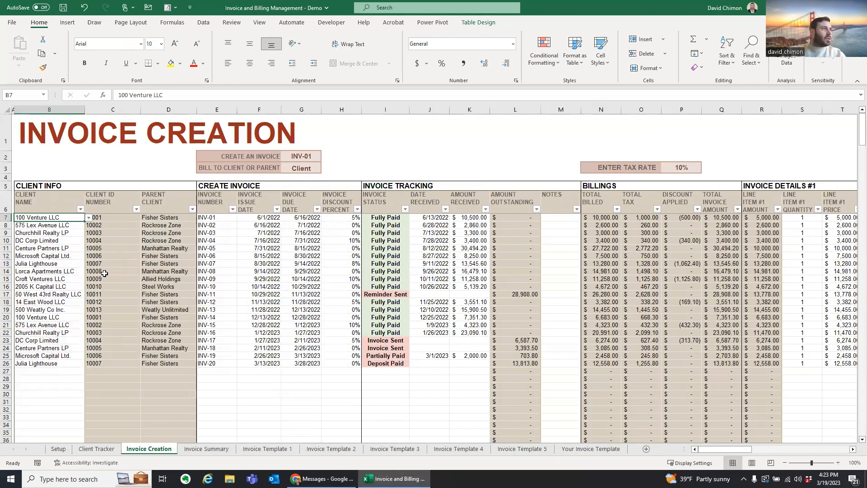
click(53, 371)
click(73, 216)
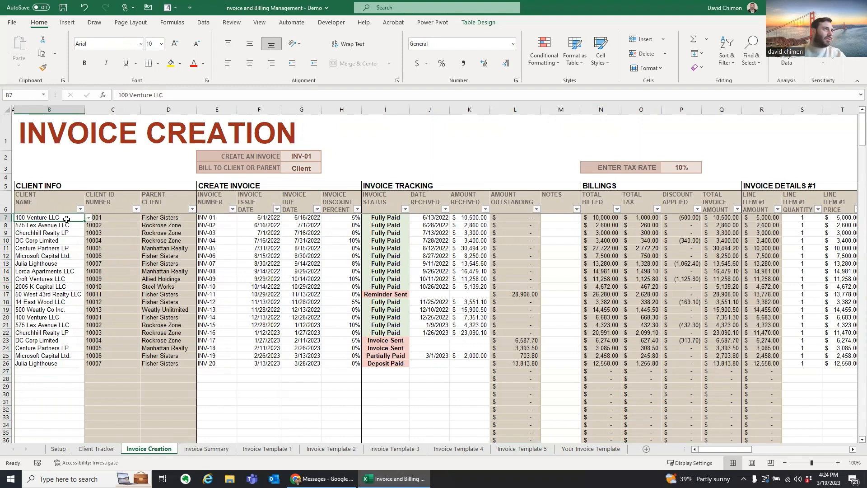
click(69, 371)
click(89, 371)
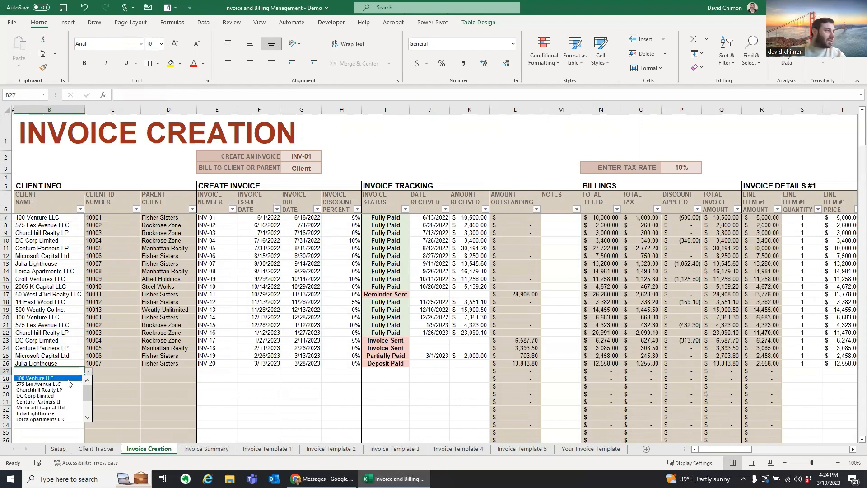
click(62, 379)
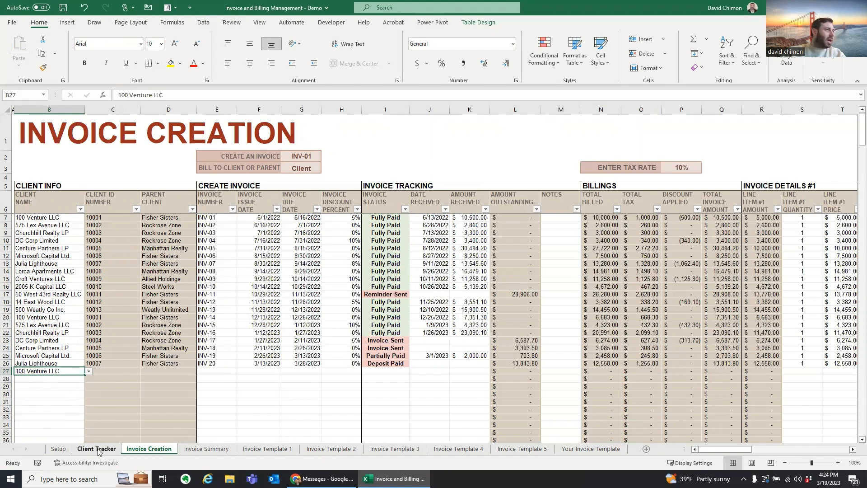
Step: Enter INV-21 in E27 and confirm client ID 10001 and parent Fisher Sisters appear via the IFERROR lookups
click(60, 364)
click(119, 370)
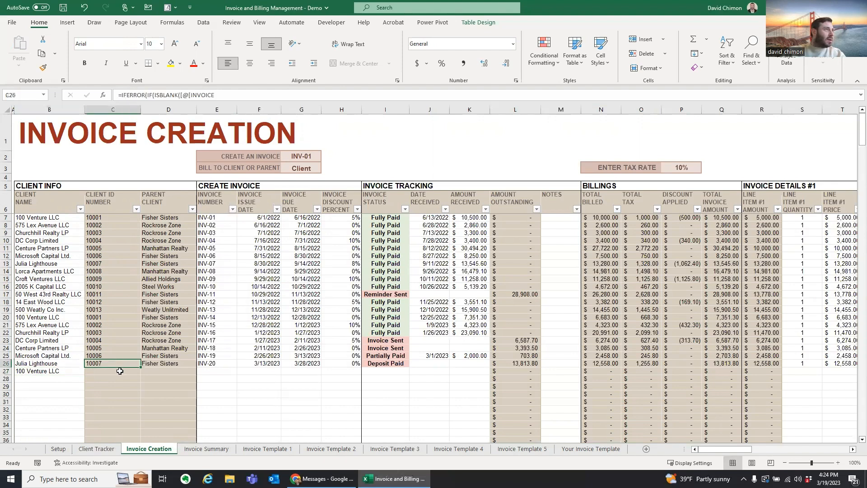
double_click(120, 371)
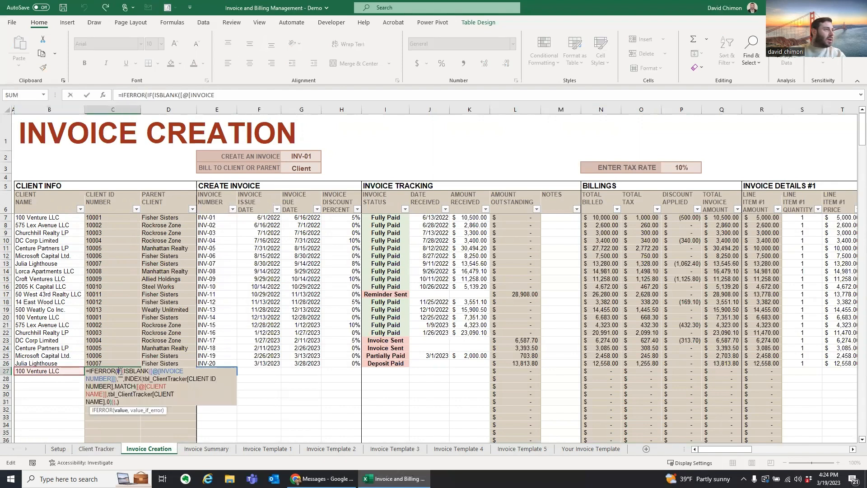
key(Escape)
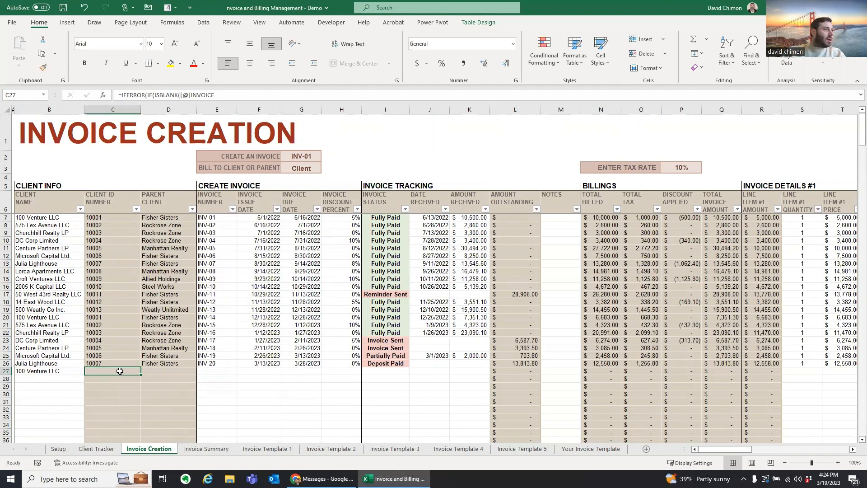
click(215, 372)
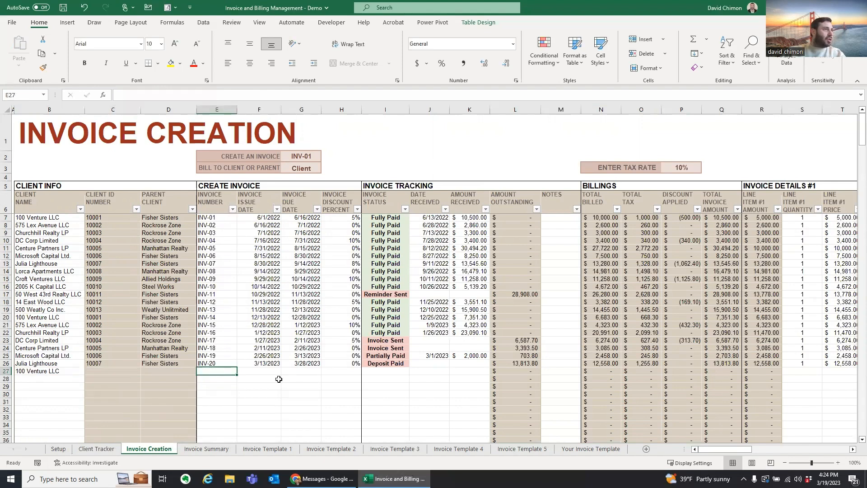
text(IN)
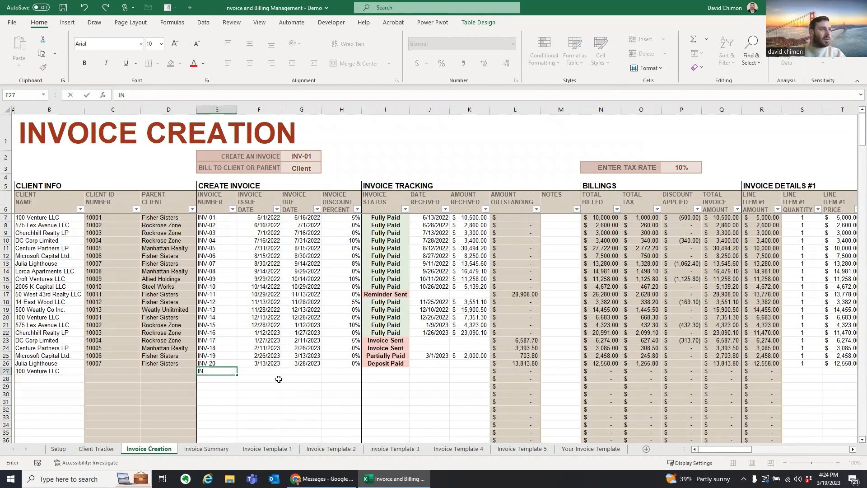
text(V-21)
key(ctrl+Return)
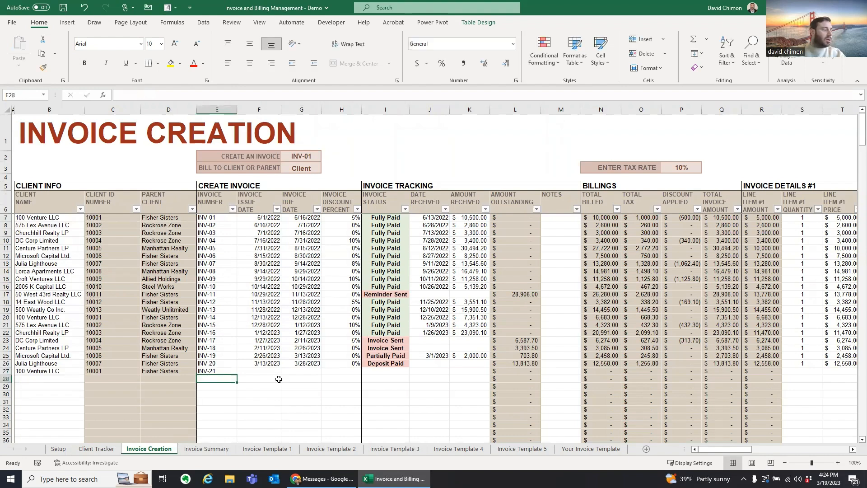
key(Left)
key(Left)
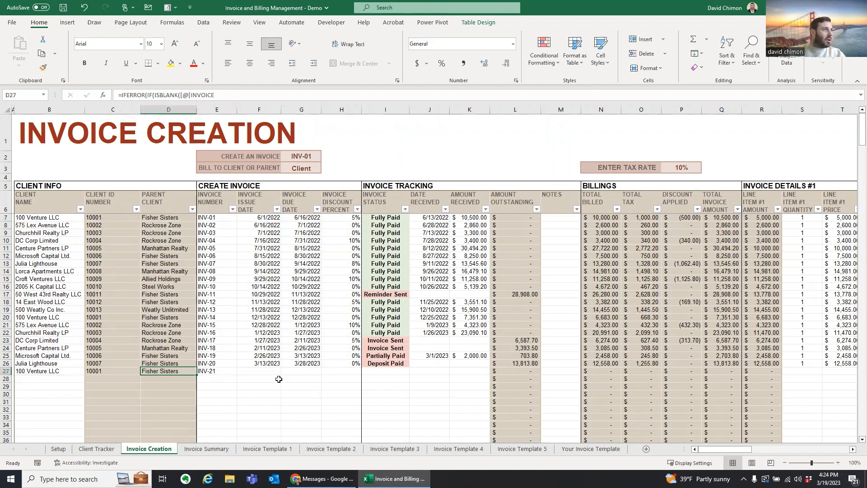
key(Right)
key(Right)
key(Right)
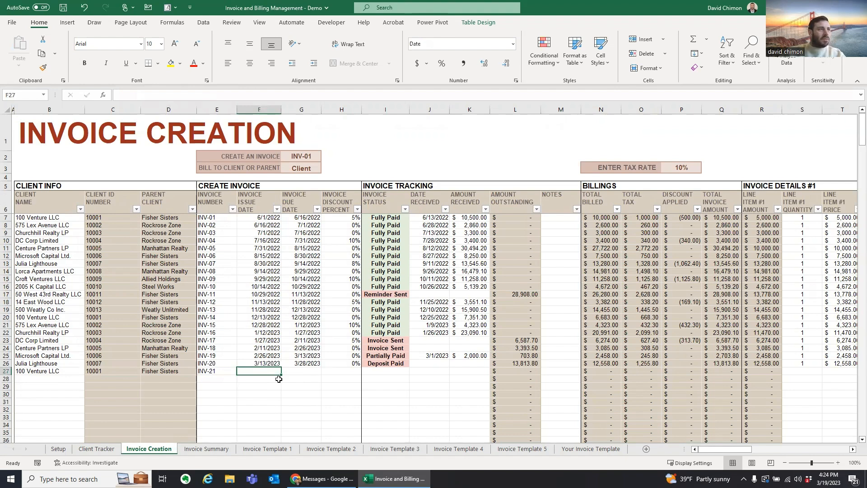
Step: Enter INV-21's issue date 3/19/2023 and a due date 30 days later (4/18/2023)
text(3/19/23)
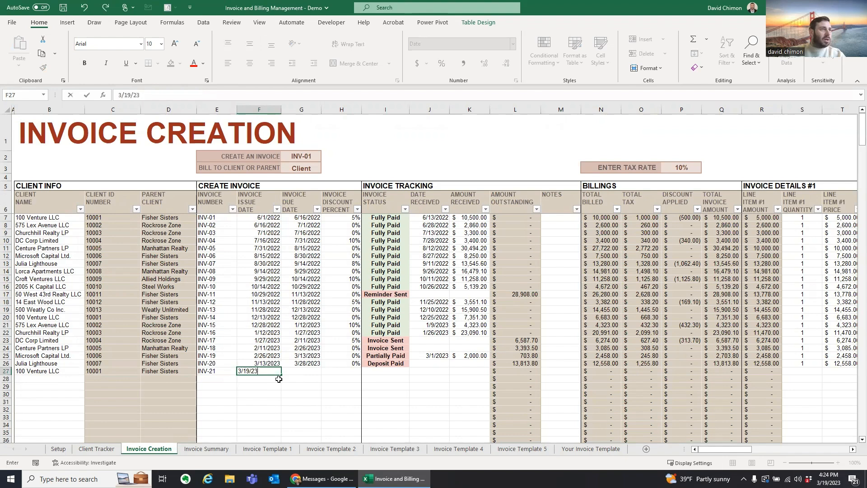
key(Tab)
text(=)
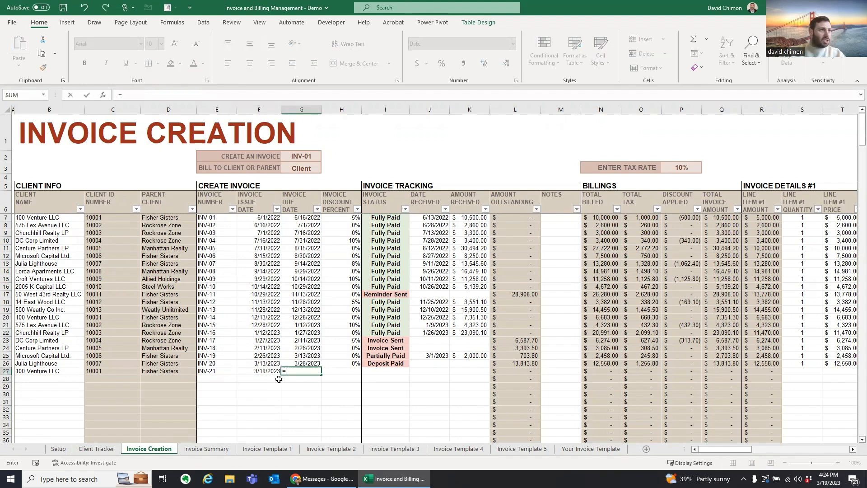
key(Left)
text(+)
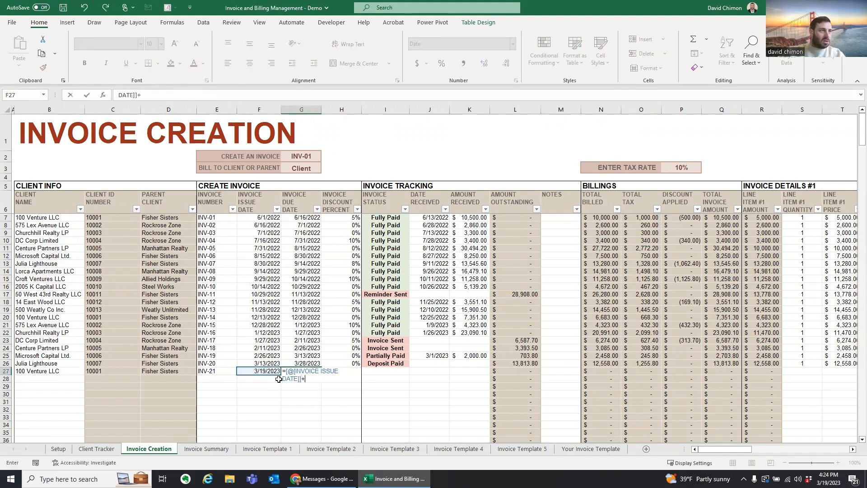
text(30)
key(ctrl+Return)
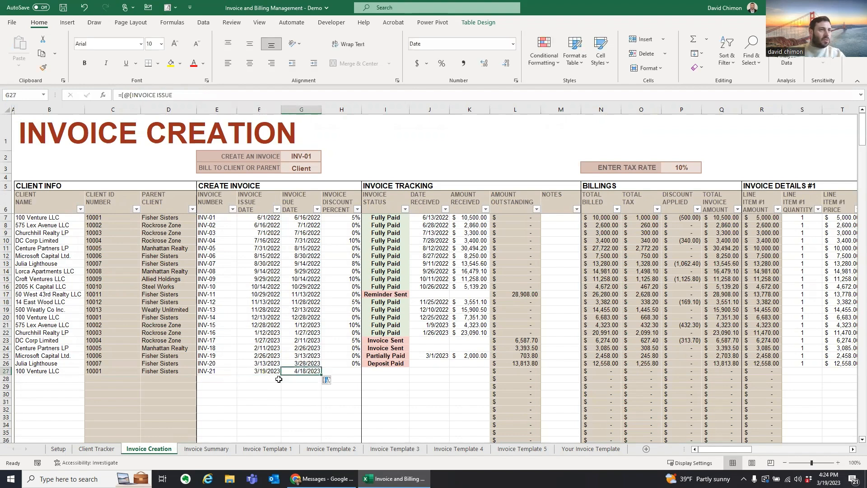
Step: Enter a 5% invoice discount for INV-21 and bring up its status options
key(Right)
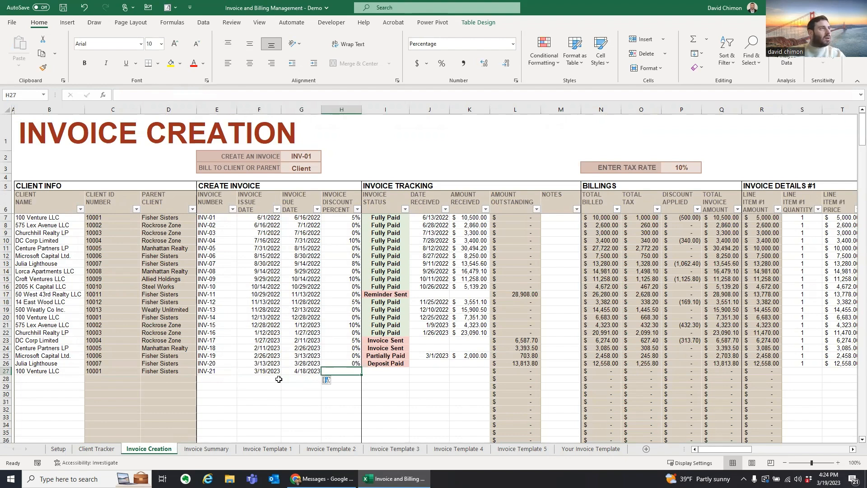
text(5)
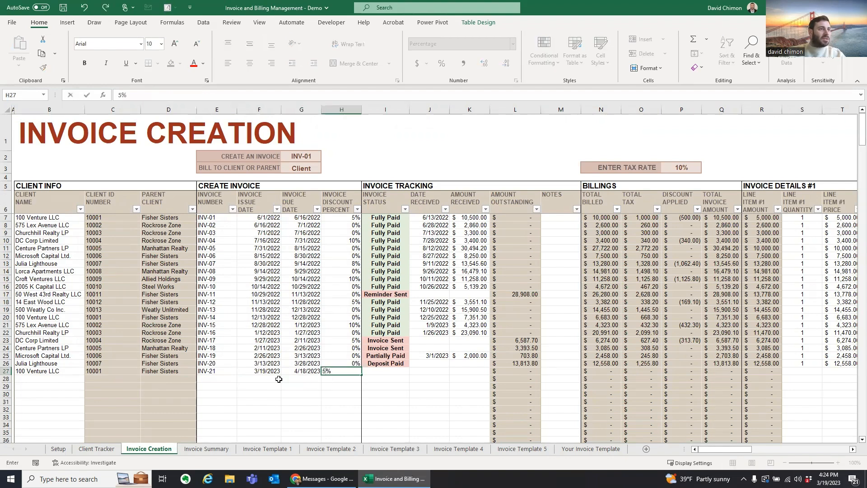
key(Tab)
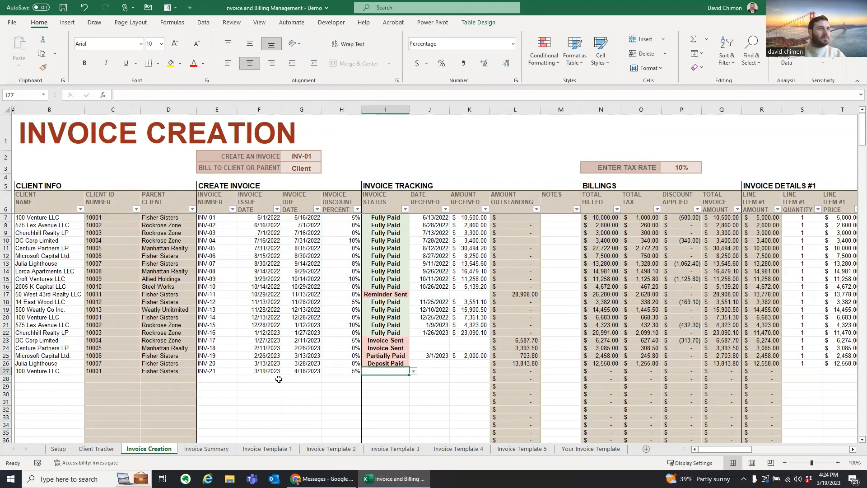
click(414, 371)
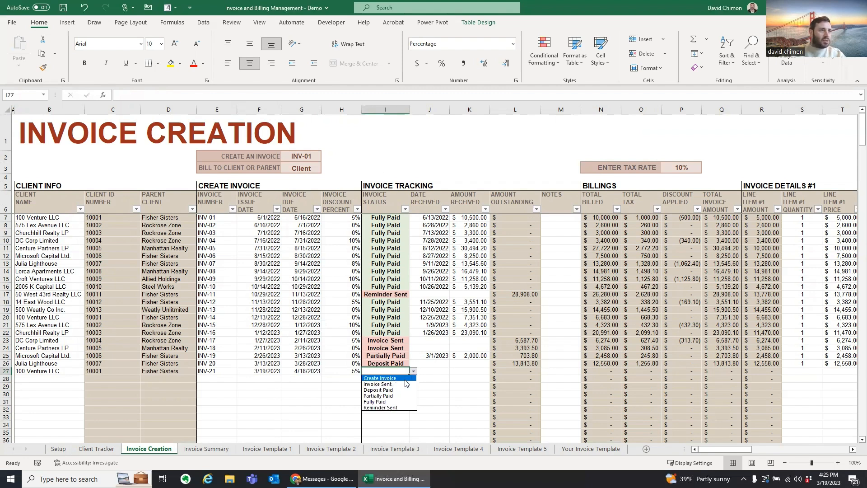
Step: Choose Create Invoice as INV-21's status and scroll right to the Invoice Details columns
click(414, 378)
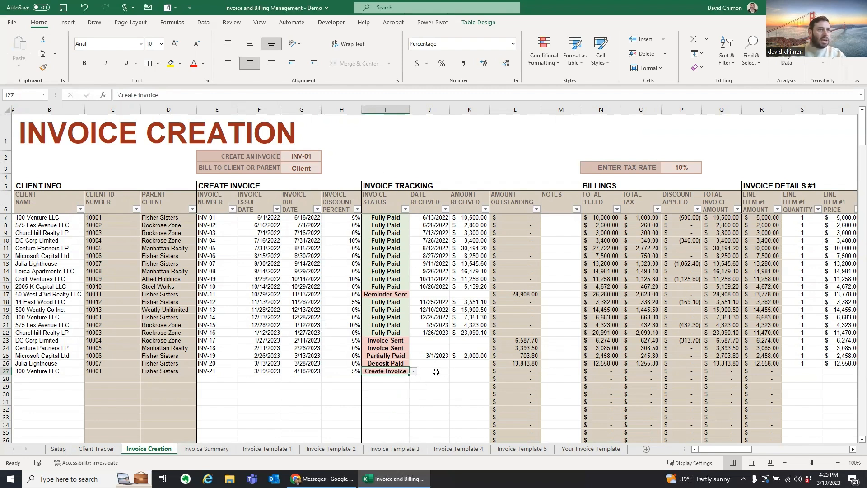
click(437, 373)
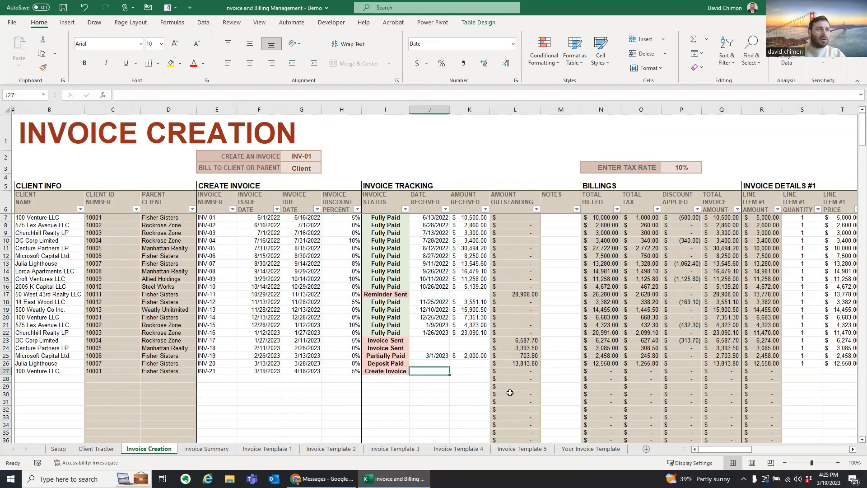
drag(722, 449, 748, 450)
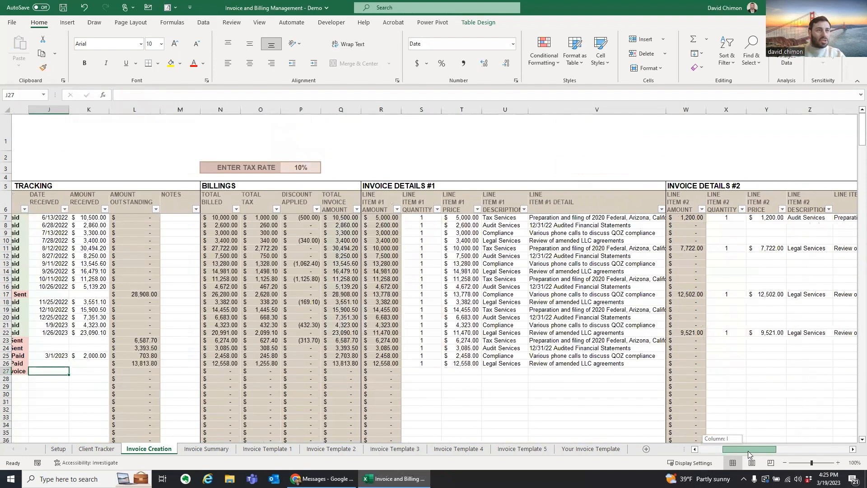
scroll(508, 379, right, 1)
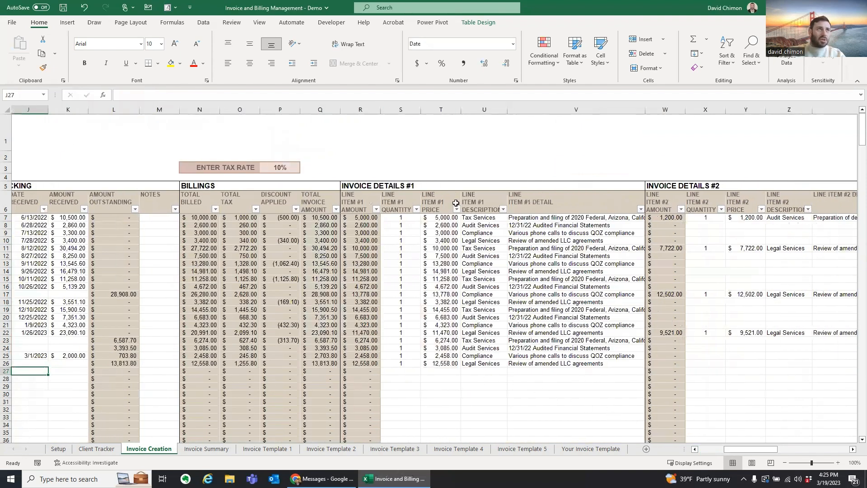
mouse_move(751, 450)
mouse_down()
mouse_move(826, 455)
mouse_move(740, 456)
mouse_up()
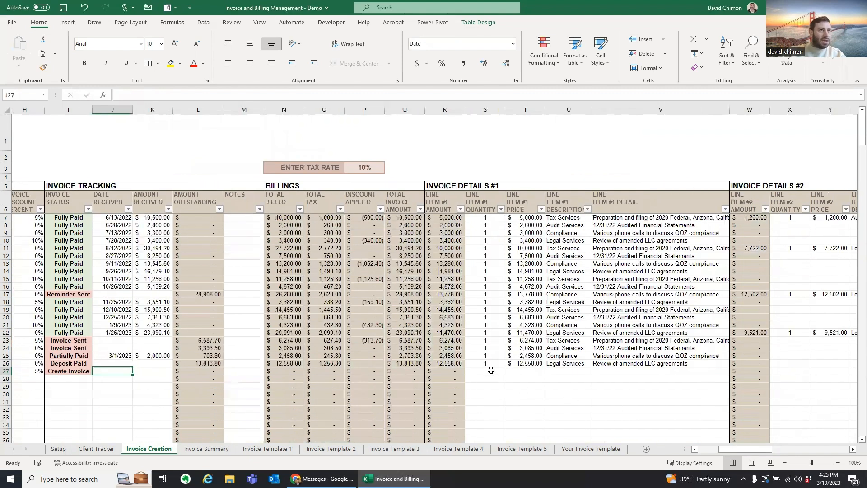
Step: Copy the first invoice's Tax Services ($5,000) and Audit Services ($1,200) line items into row 27
click(490, 372)
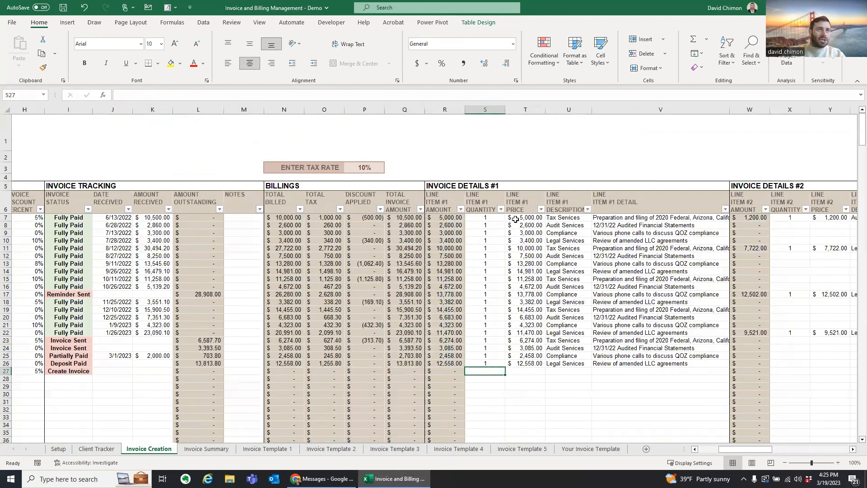
drag(490, 218, 624, 220)
key(ctrl+c)
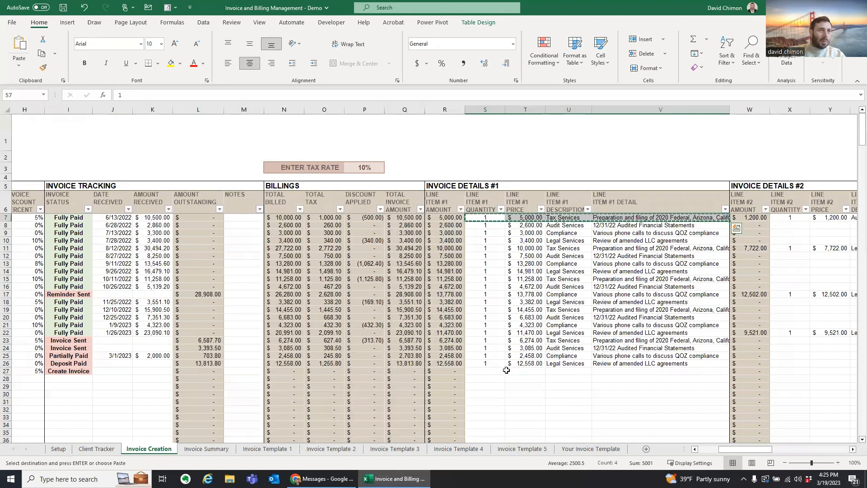
click(498, 372)
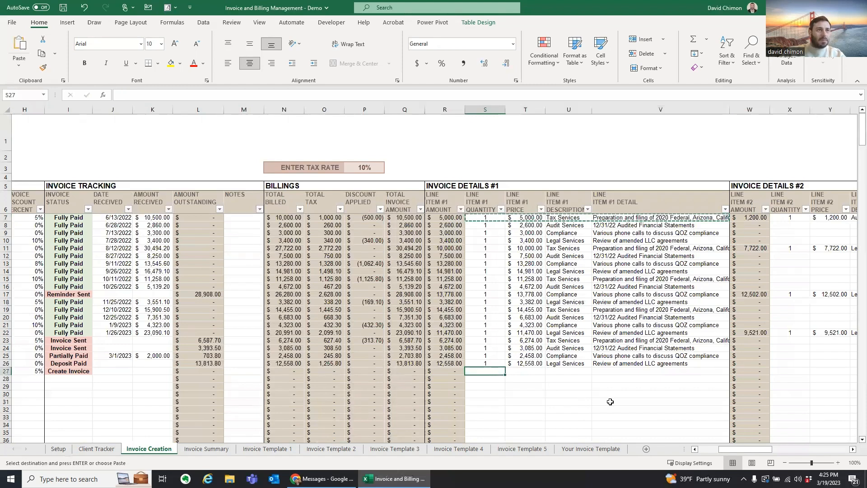
key(ctrl+v)
drag(727, 449, 738, 450)
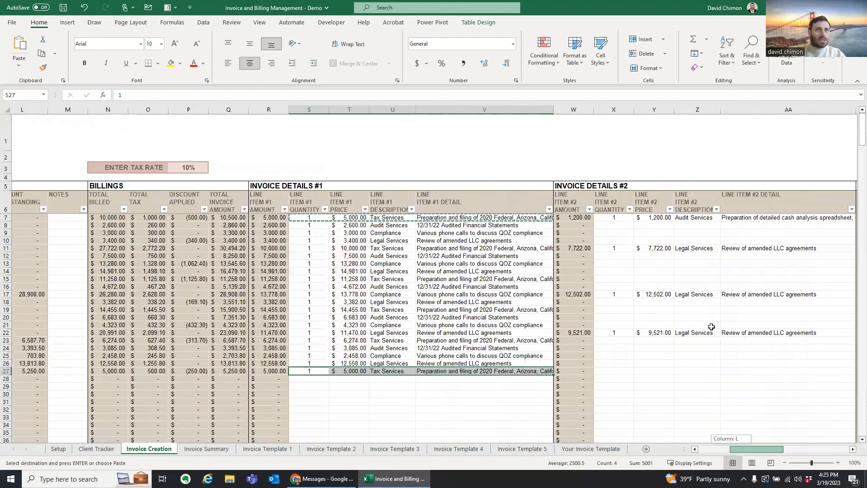
drag(602, 218, 732, 218)
key(ctrl+c)
click(595, 372)
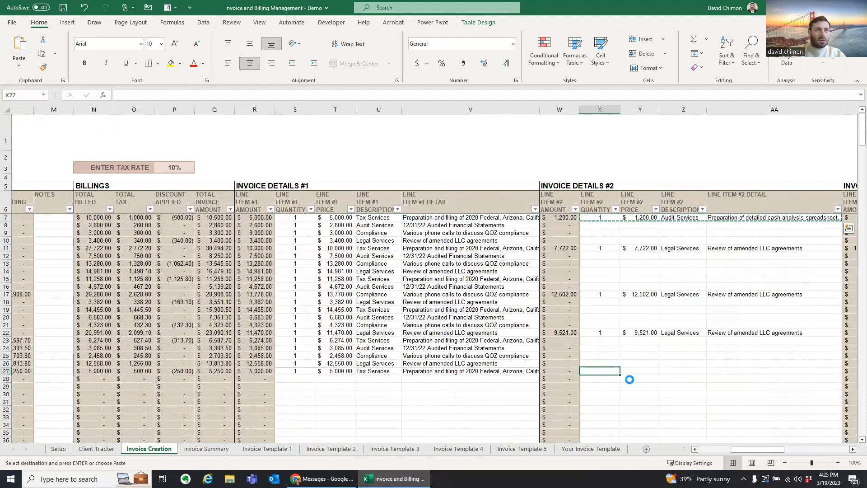
key(ctrl+v)
drag(772, 449, 806, 453)
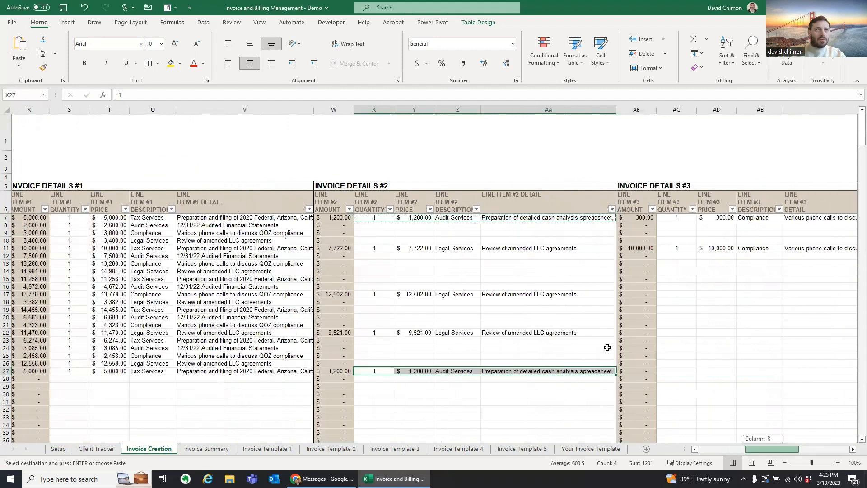
Step: Copy the Compliance ($300) line item into row 27 and review the pasted line-item cells
drag(381, 217, 500, 218)
key(ctrl+c)
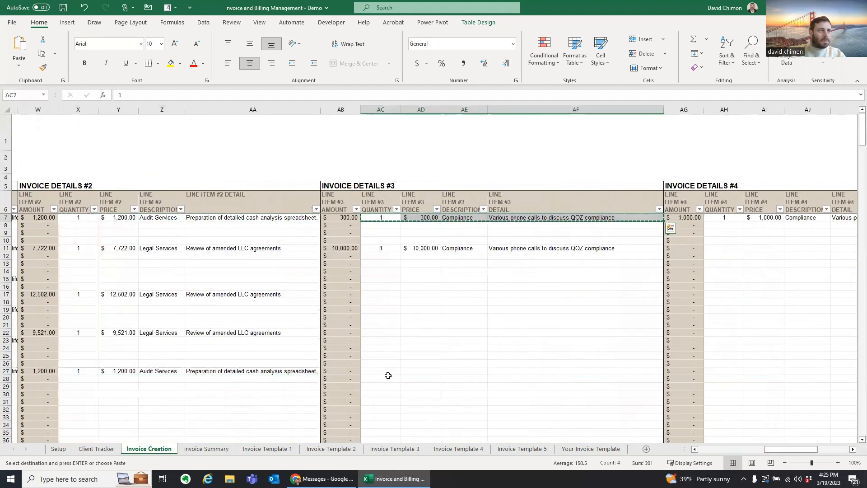
click(388, 372)
key(ctrl+v)
drag(769, 456, 743, 454)
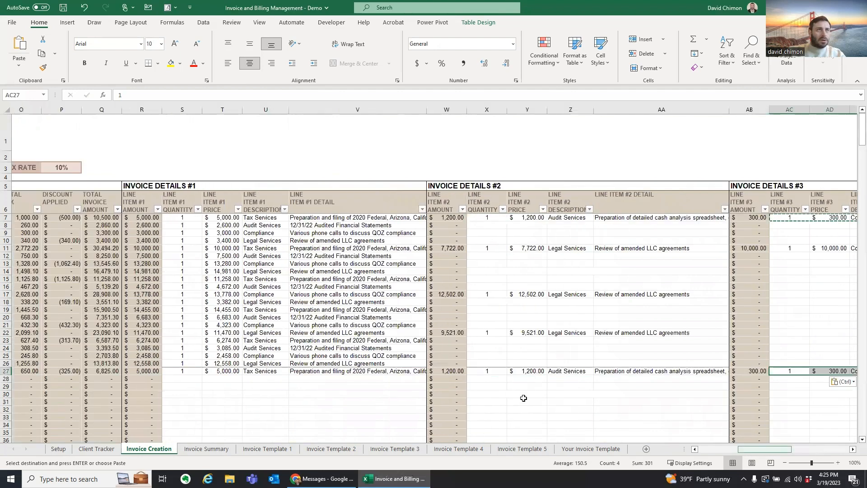
click(494, 371)
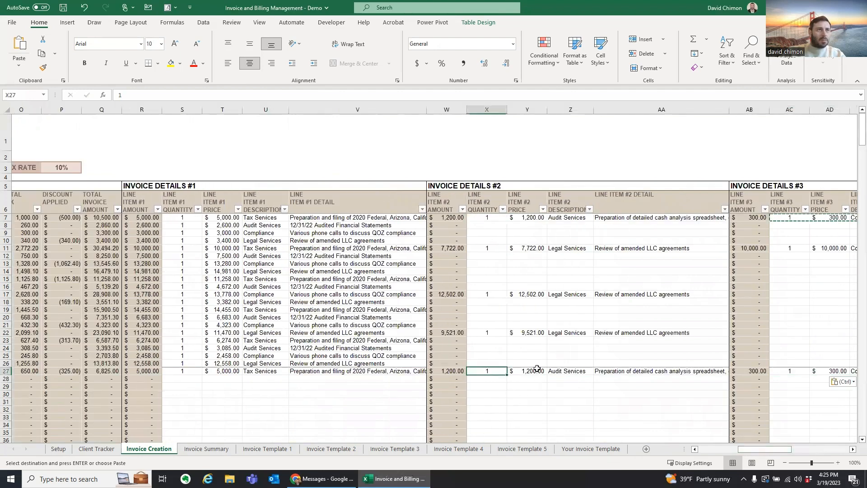
click(536, 370)
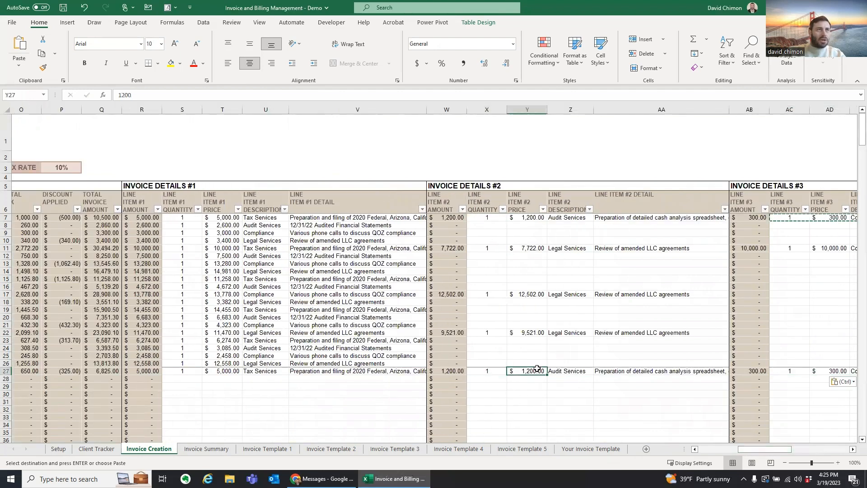
click(583, 371)
click(619, 372)
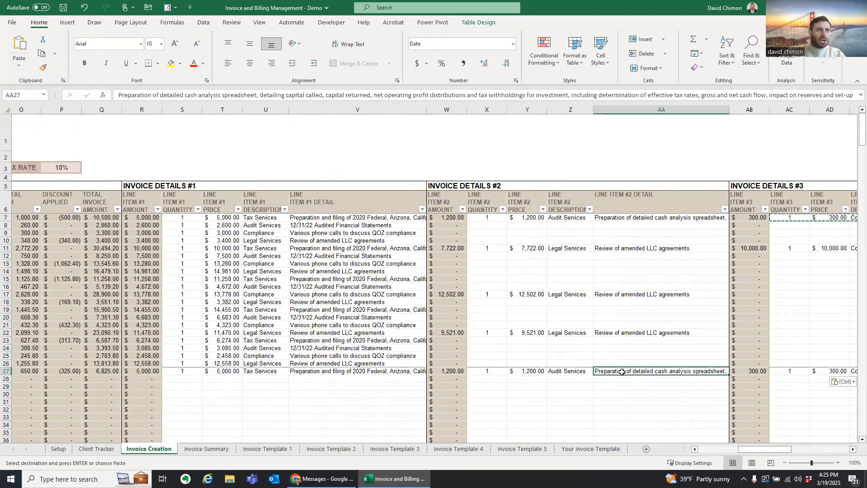
drag(742, 450, 724, 451)
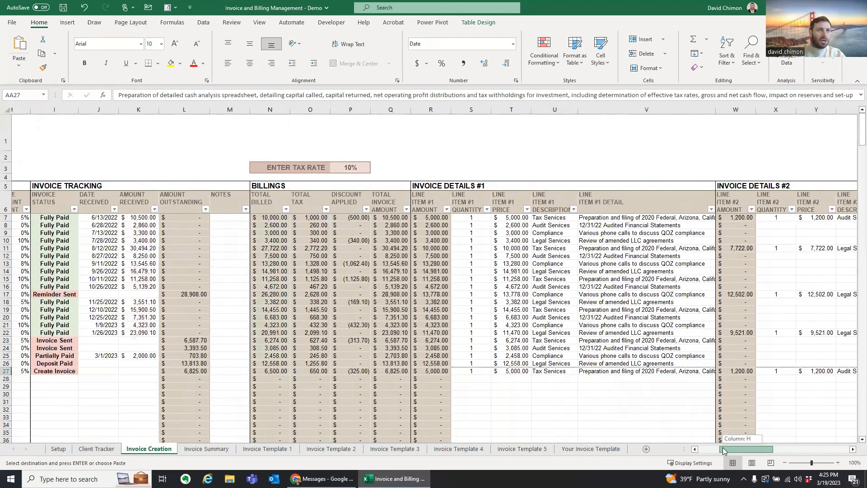
click(519, 371)
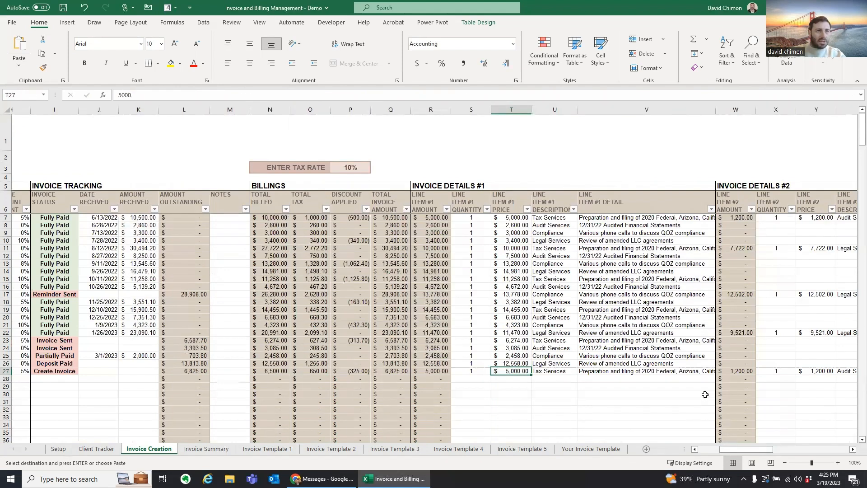
Step: Enter INV-21 line-item prices 3500, 3000 and 2000, then return to the row's start
text(3500)
key(Tab)
key(Tab)
key(Tab)
key(Tab)
key(Tab)
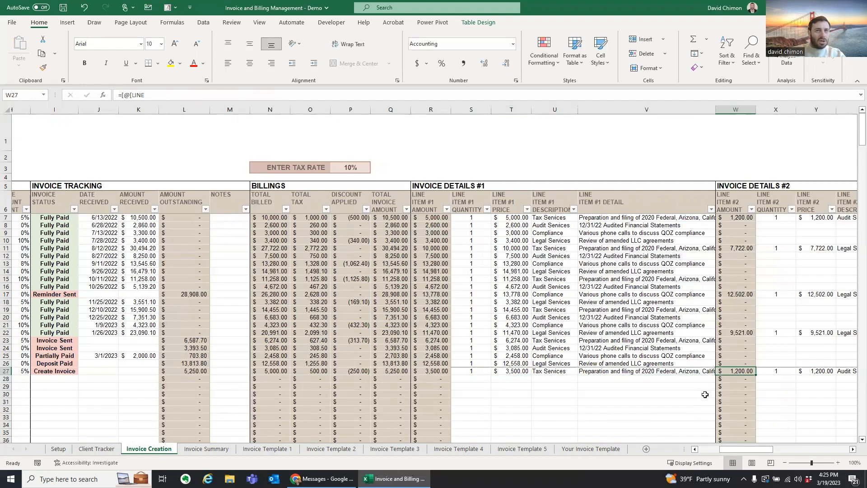
text(300)
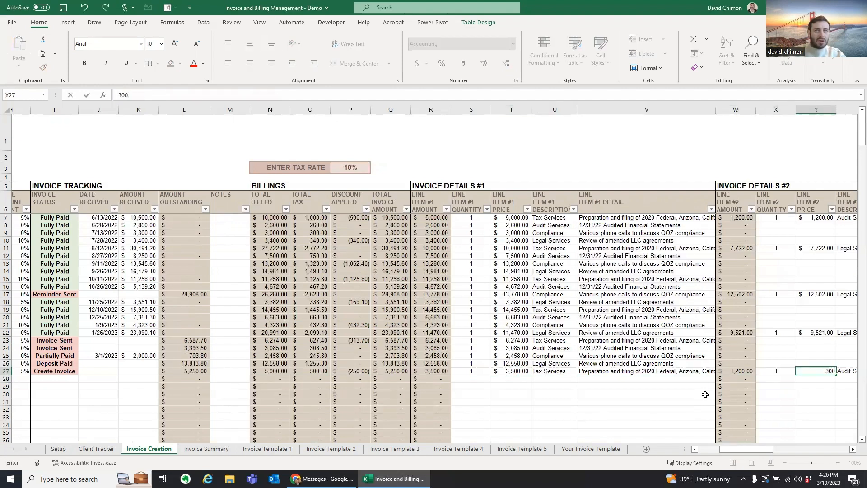
key(Tab)
key(Tab)
key(Tab)
key(Tab)
key(Tab)
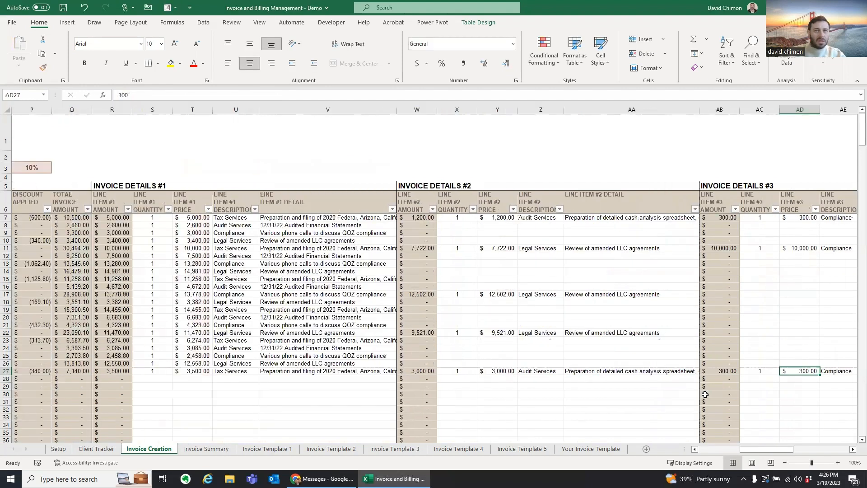
text(2000)
key(shift+Tab)
key(shift+Tab)
key(shift+Tab)
key(shift+Tab)
key(shift+Tab)
key(shift+Tab)
key(shift+Tab)
key(shift+Tab)
key(shift+Tab)
key(shift+Tab)
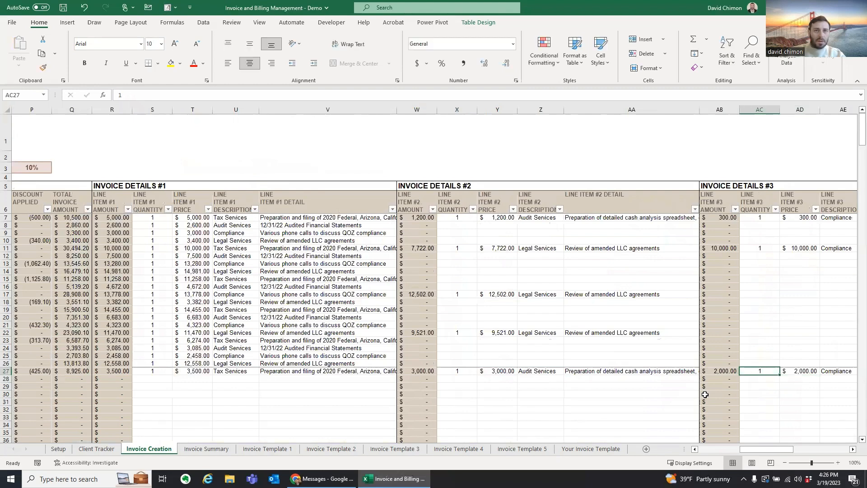
key(Left)
key(Right)
key(Right)
key(Right)
key(Left)
key(Right)
key(Left)
key(Left)
key(Left)
key(Left)
key(Left)
key(Left)
key(Left)
key(Left)
key(Left)
key(Left)
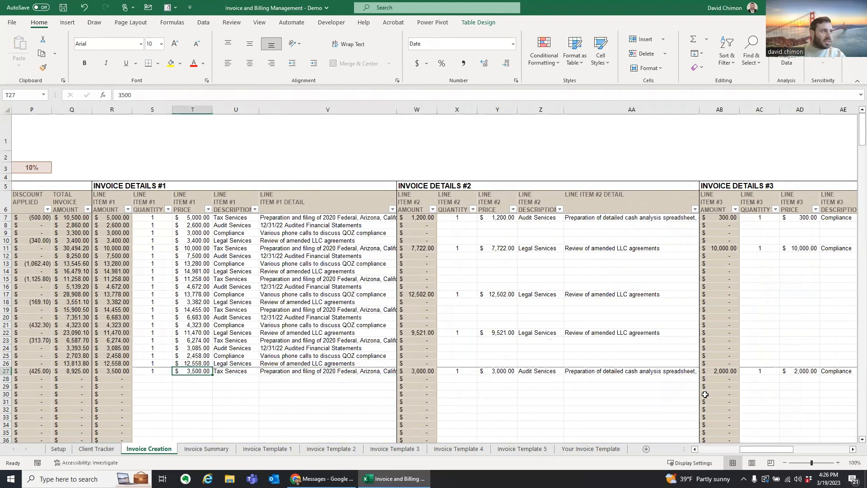
key(Left)
key(Left)
key(Left)
key(Left)
key(Left)
key(Left)
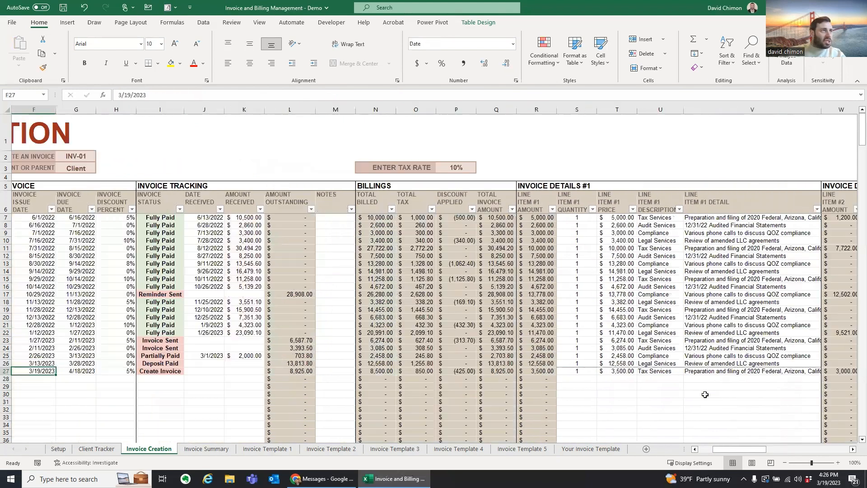
key(Left)
key(Left)
key(Left)
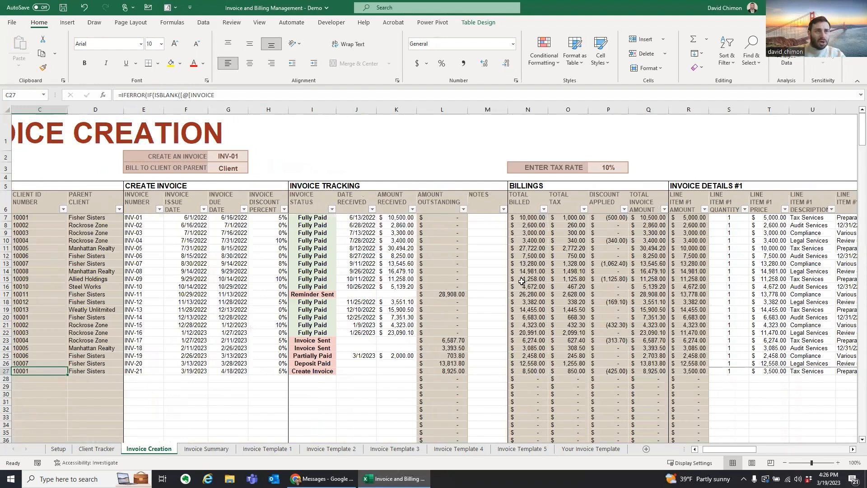
click(542, 370)
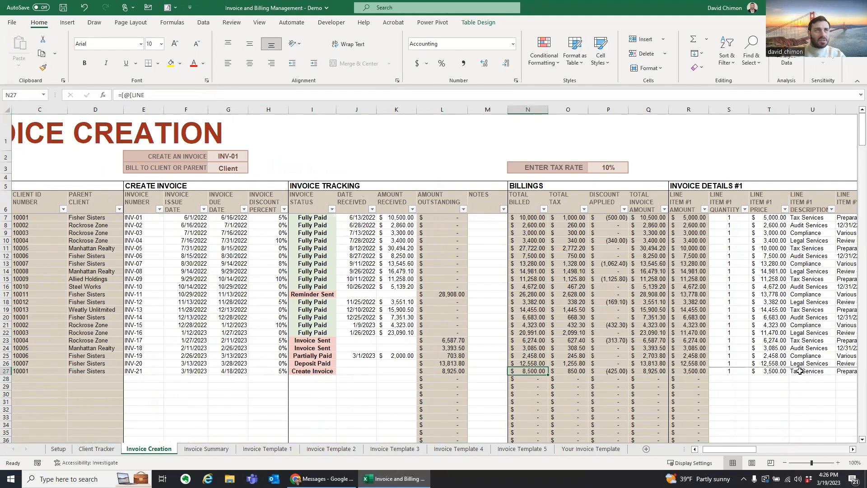
click(577, 371)
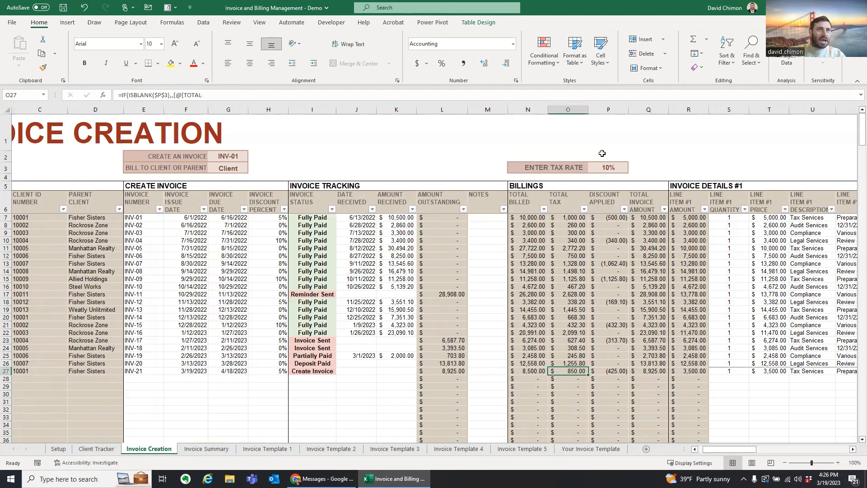
click(609, 167)
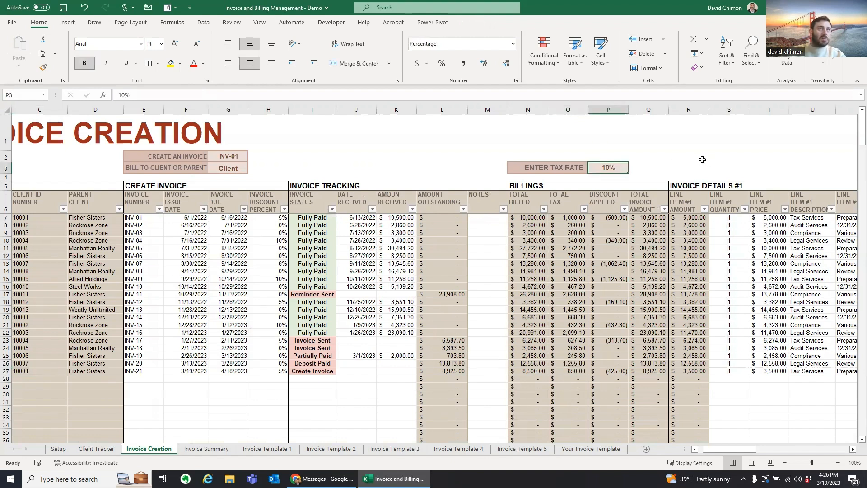
Step: Test a 0% tax rate in P3, then set it to 8% and inspect INV-21's tax formulas
text(0)
key(Return)
drag(562, 219, 578, 368)
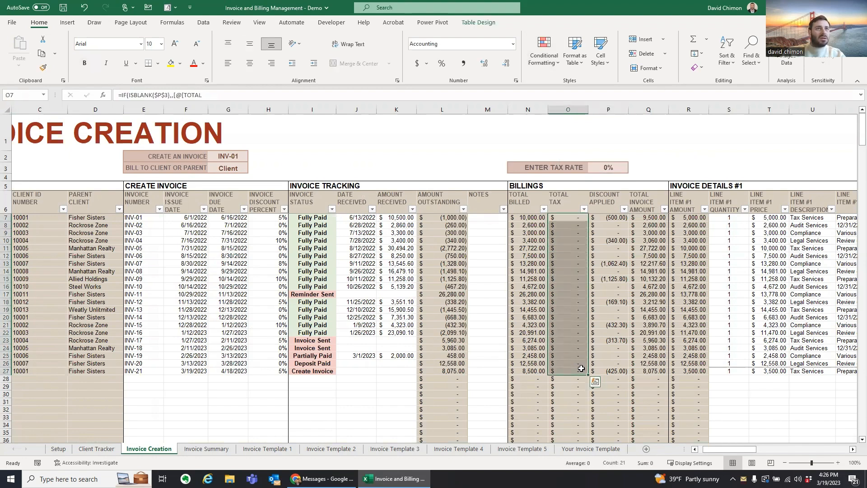
click(608, 168)
text(8)
key(Return)
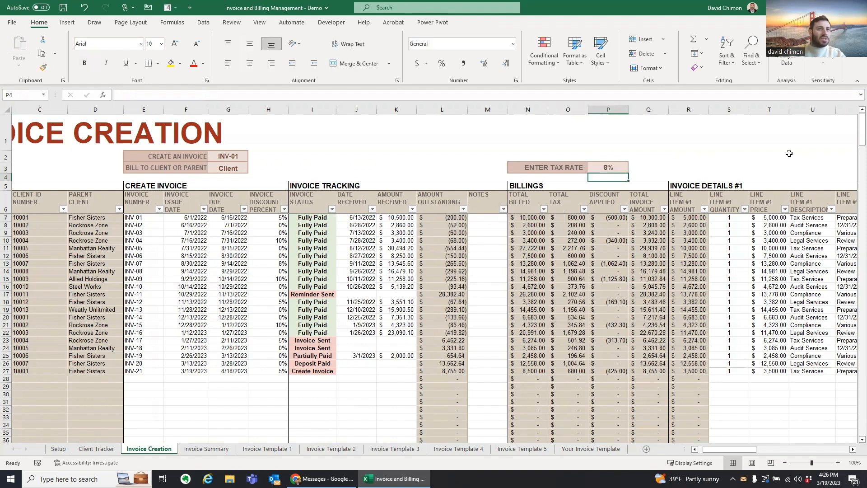
click(580, 372)
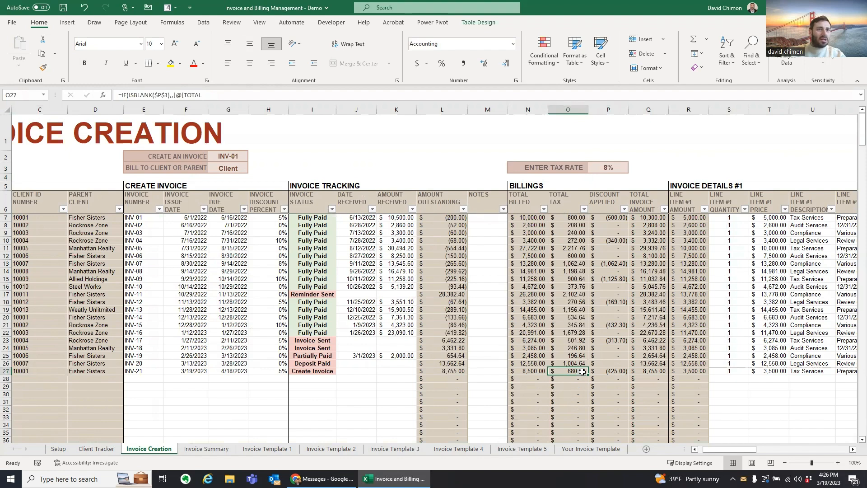
click(622, 371)
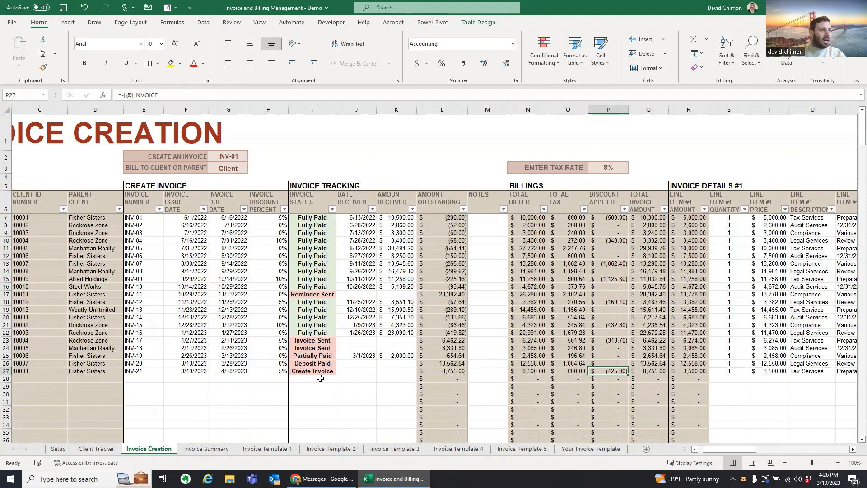
click(282, 371)
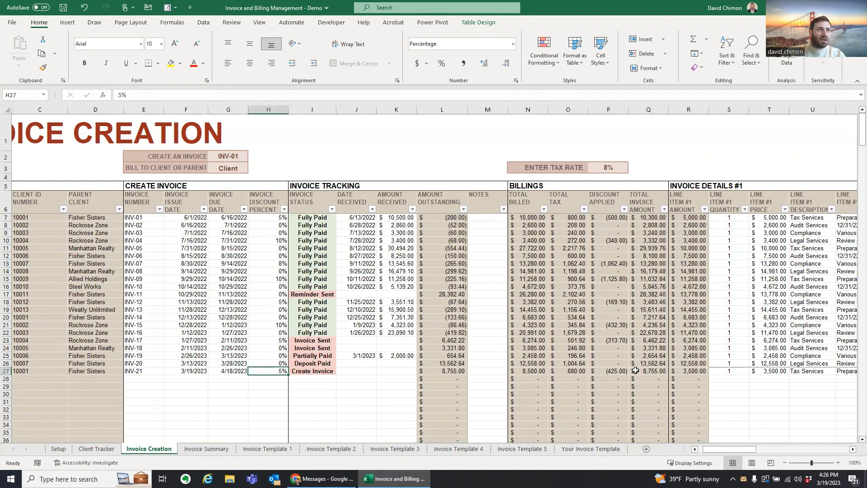
click(621, 372)
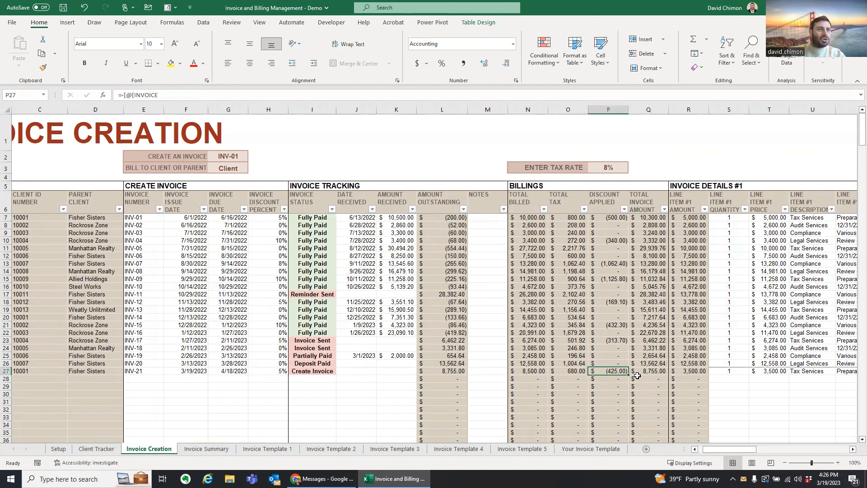
click(280, 371)
text(0)
key(Return)
key(Up)
key(Right)
key(Right)
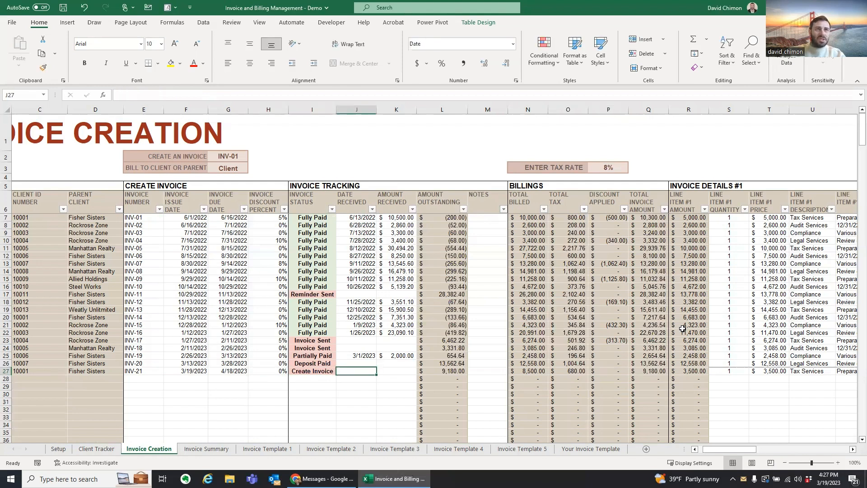
click(623, 371)
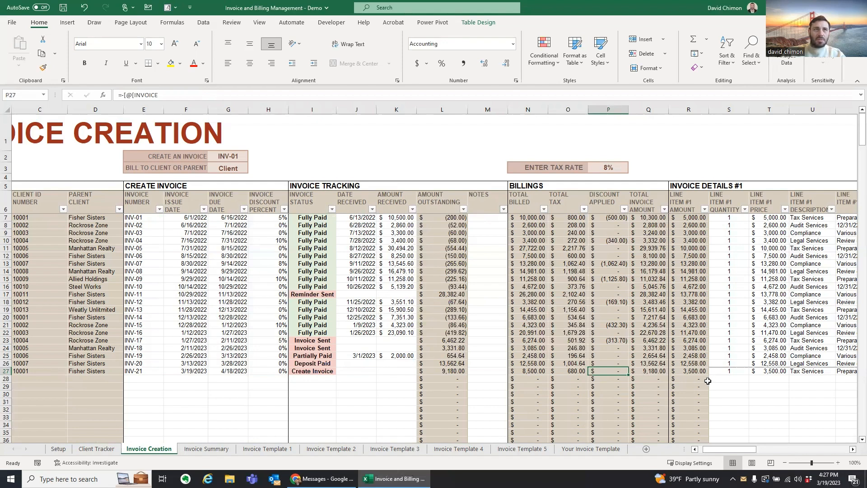
click(650, 372)
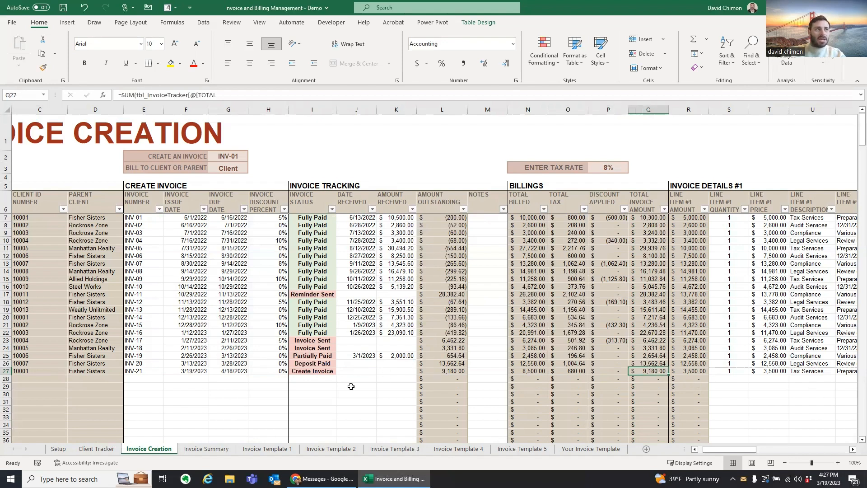
click(286, 372)
text(5)
key(Return)
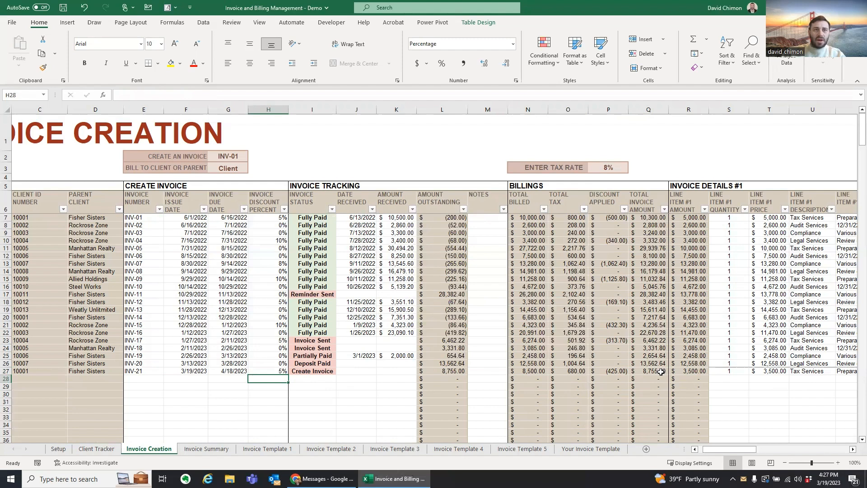
drag(725, 449, 721, 449)
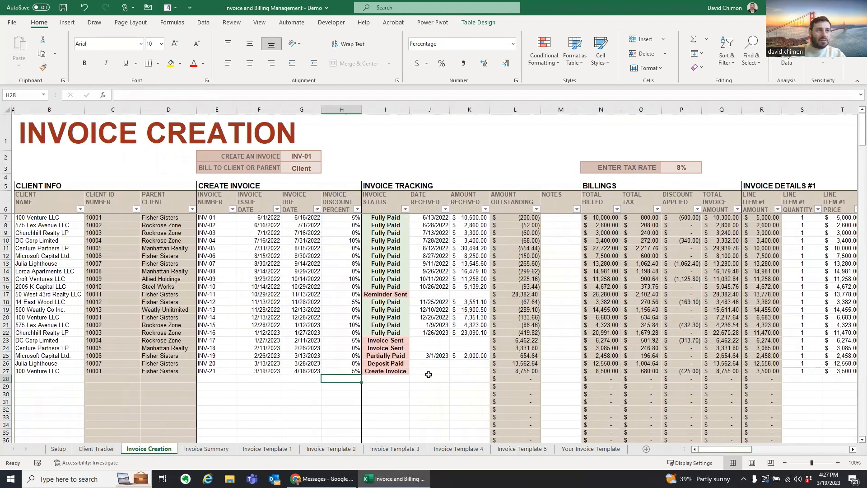
Step: Try INV-21's status options Invoice Sent and Deposit Paid in I27, settling on Fully Paid
click(386, 371)
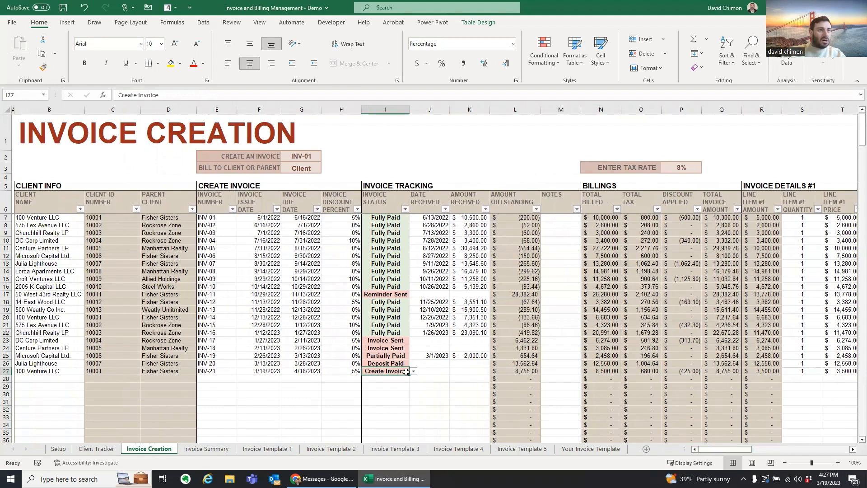
click(414, 370)
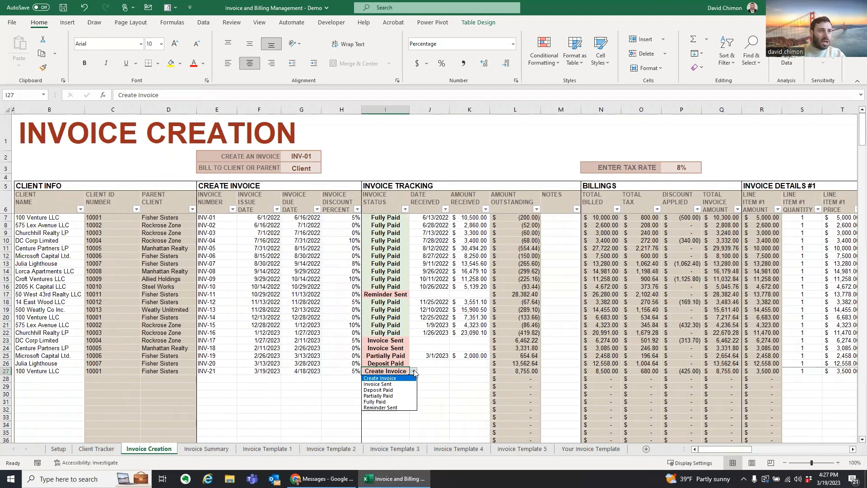
click(384, 401)
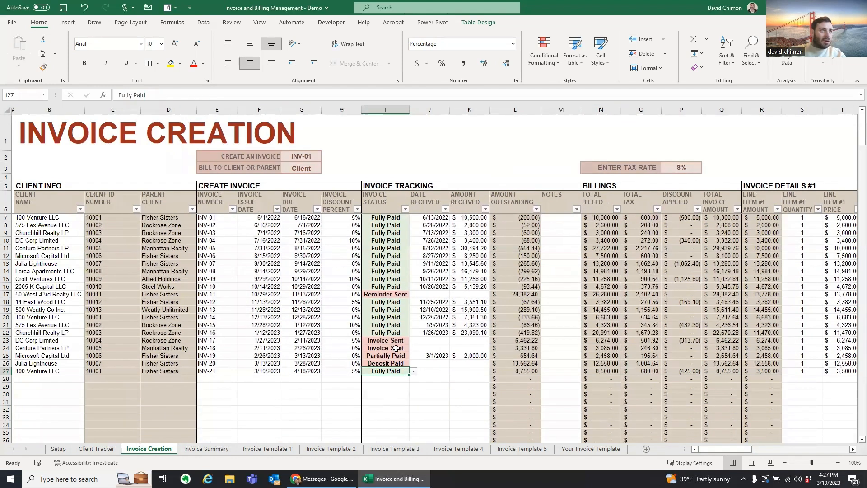
click(412, 372)
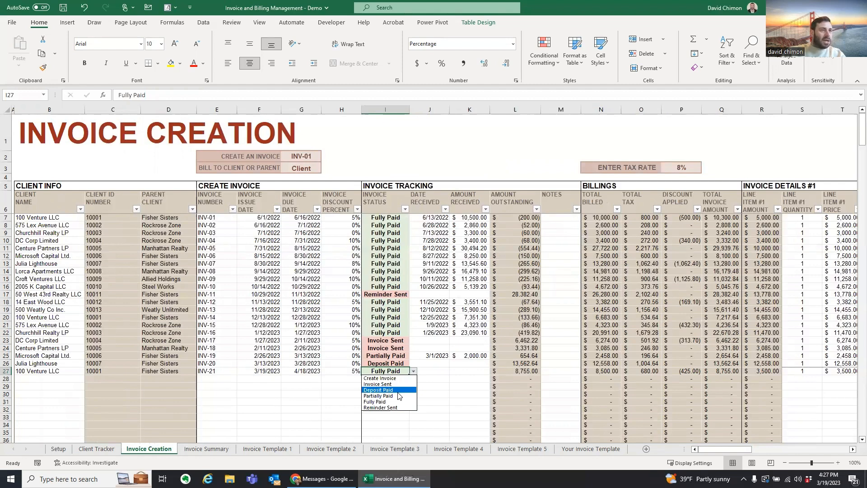
click(399, 384)
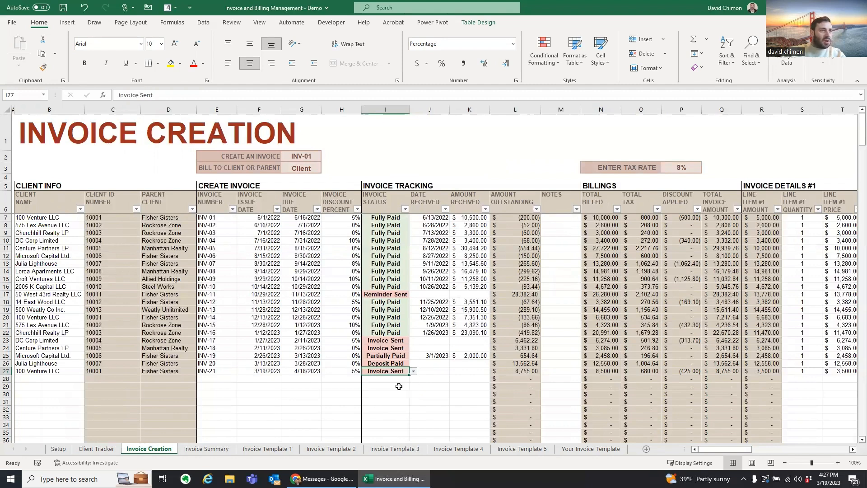
click(414, 371)
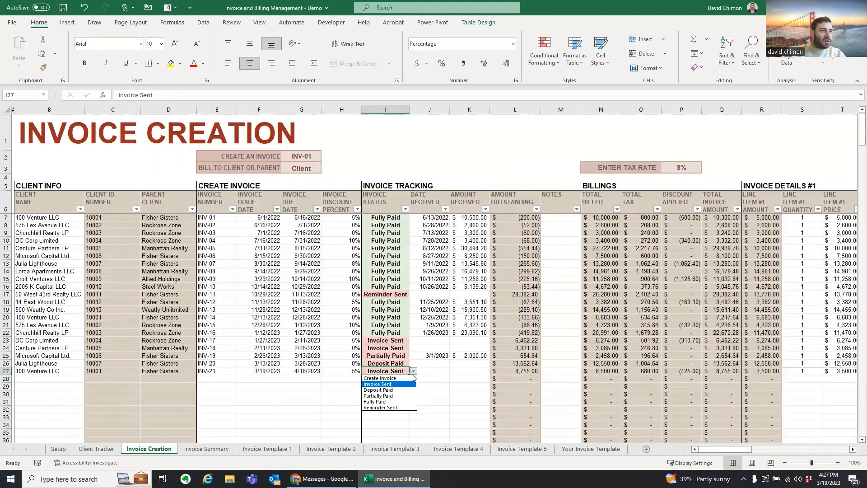
click(405, 391)
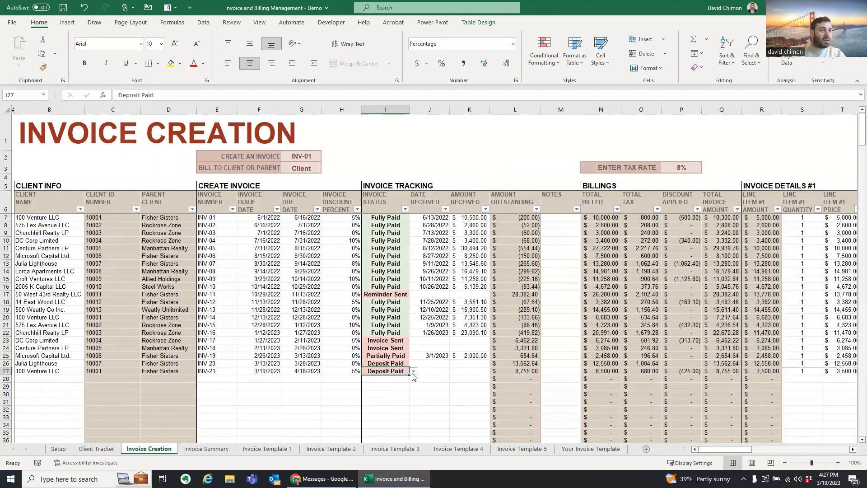
click(413, 372)
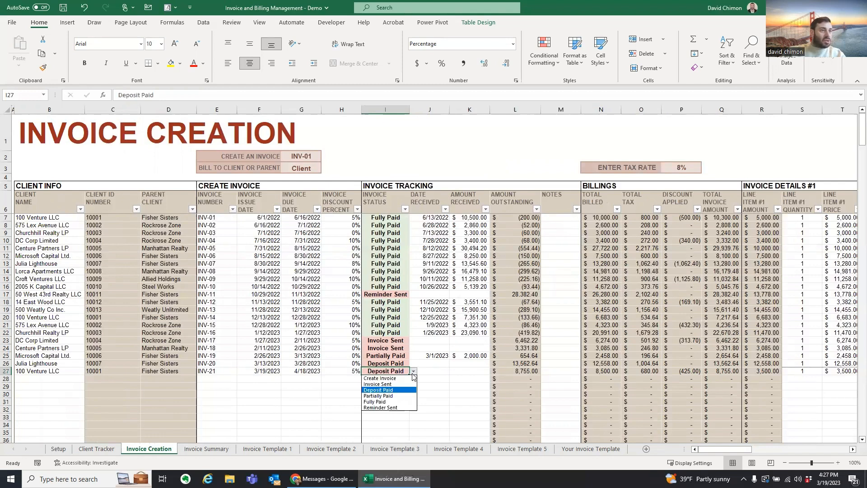
click(401, 401)
Step: Enter a 4/1/2023 received date and 8,755.00 payment, then test a 6,000.00 partial payment
click(428, 374)
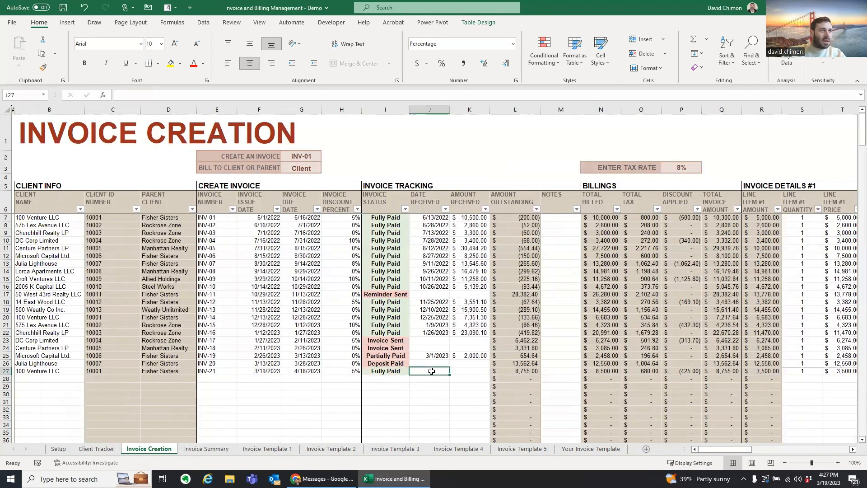
text(4/1/23)
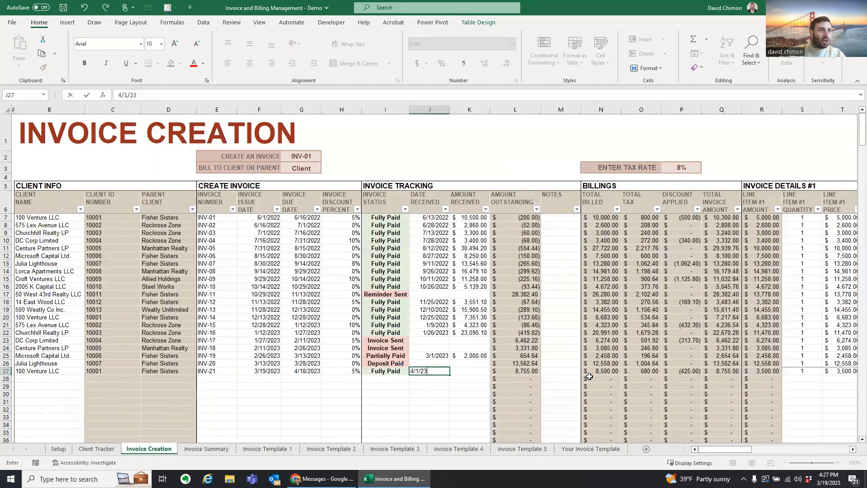
key(Tab)
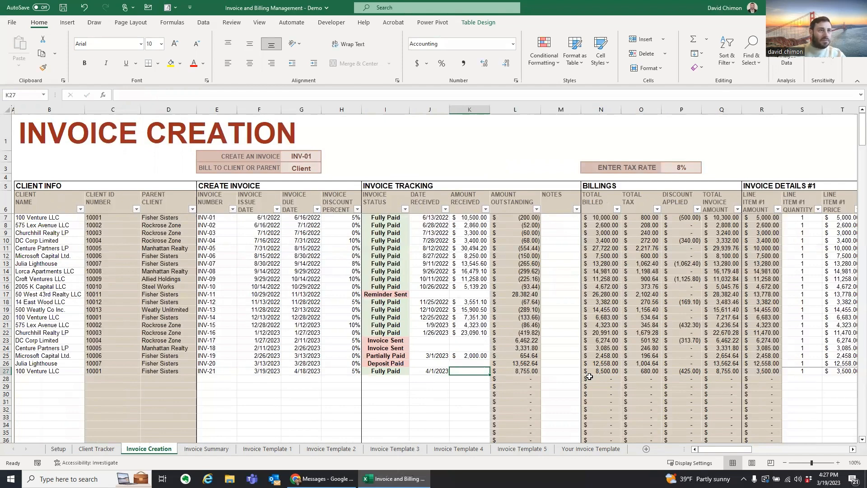
text(8,)
text(755)
key(Tab)
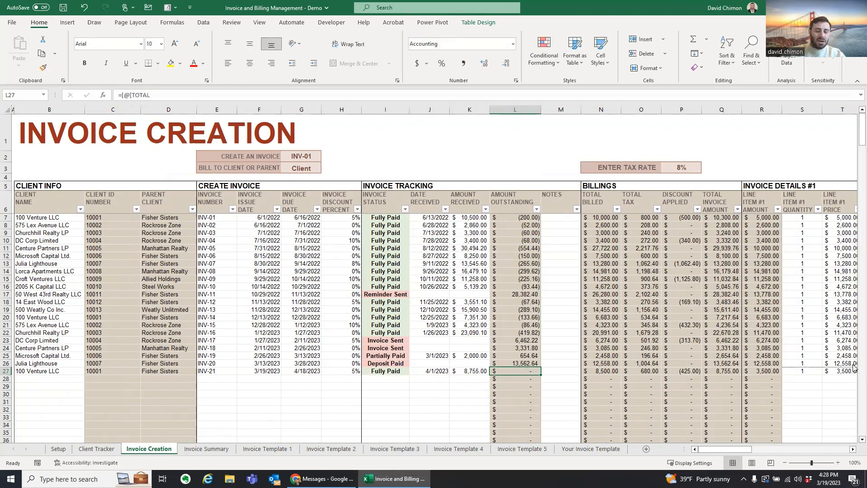
key(Left)
text(6000)
key(Return)
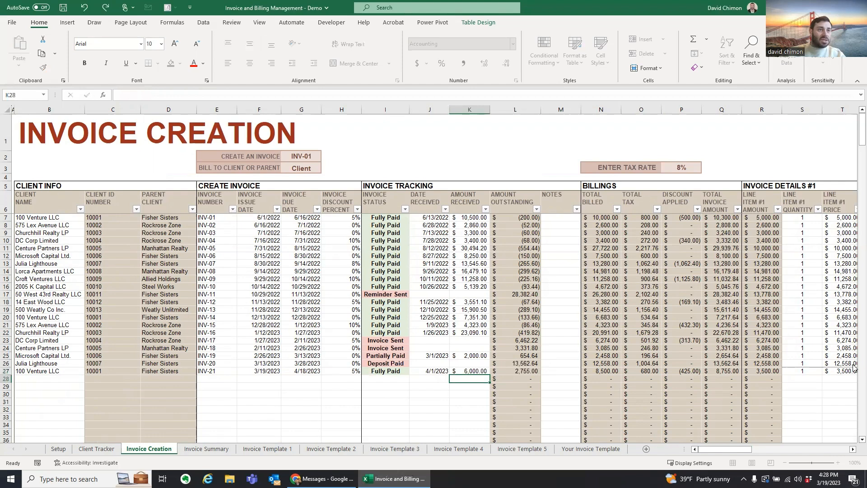
key(Up)
key(Right)
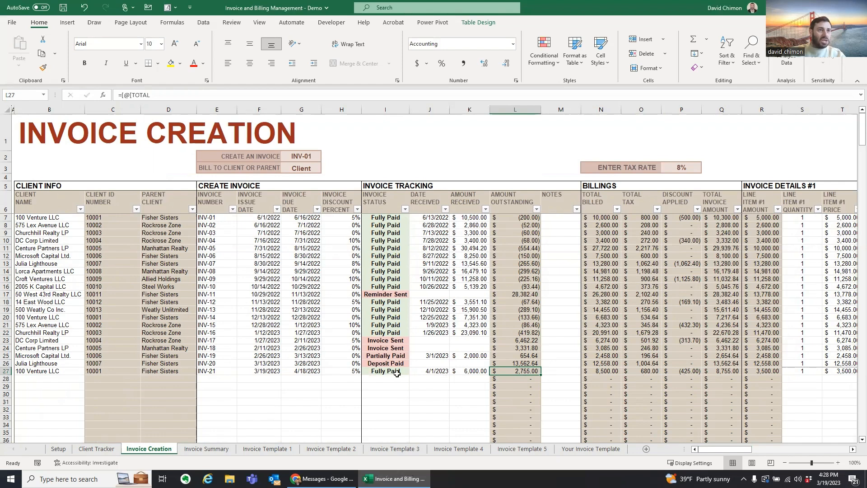
Step: Restore INV-21's amount received to 8,755.00 and switch to the Invoice Summary sheet
click(481, 370)
key(Delete)
text(8,)
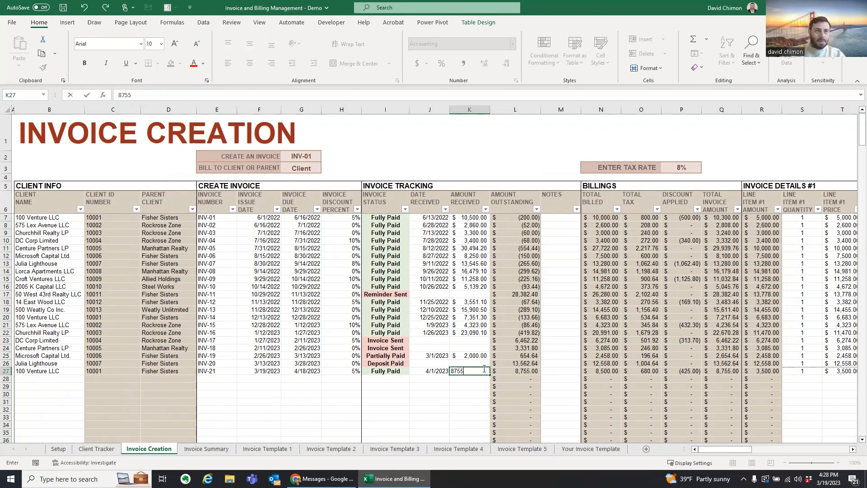
text(755)
key(Return)
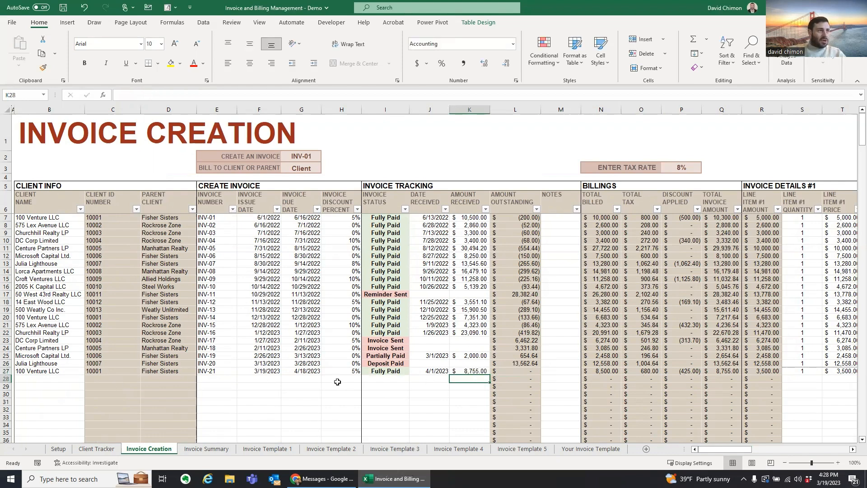
click(209, 449)
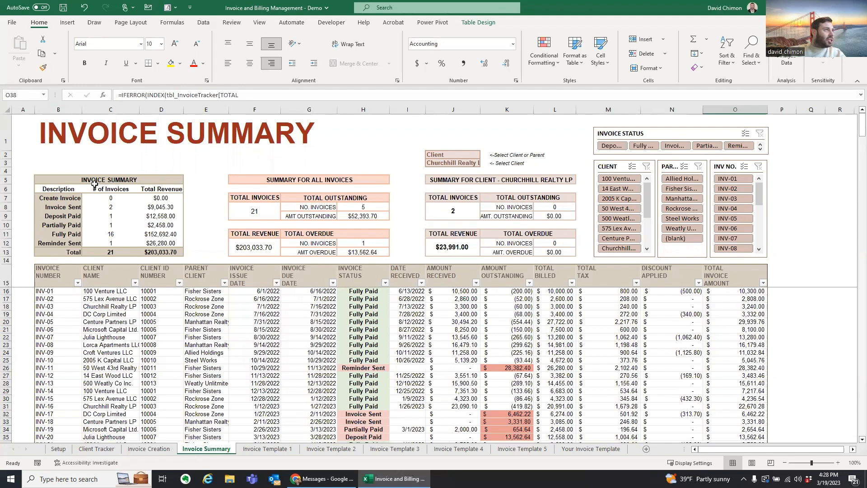
drag(111, 199, 113, 244)
drag(60, 200, 63, 244)
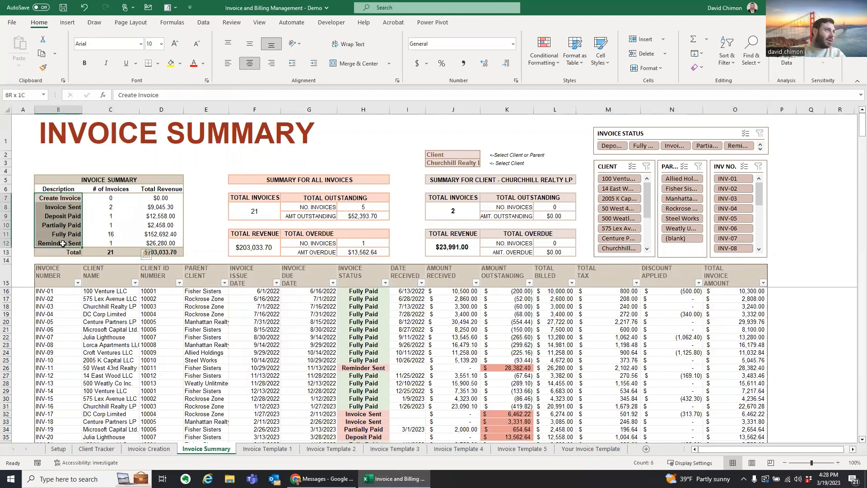
drag(167, 199, 165, 244)
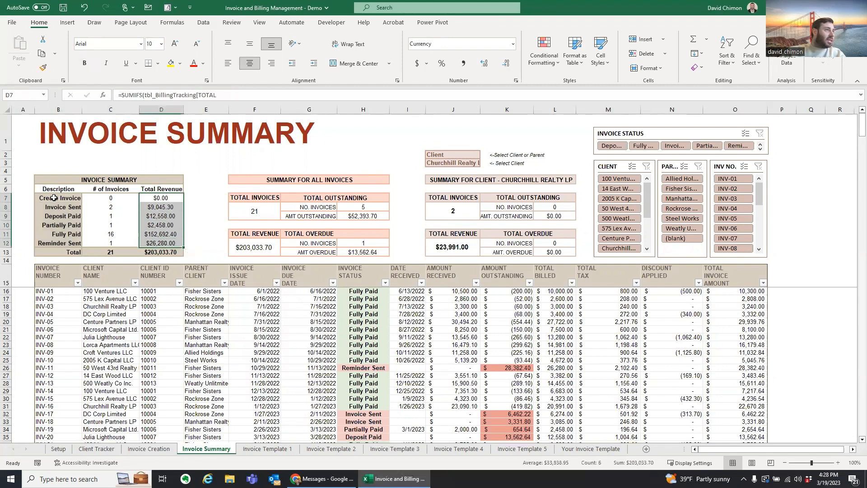
click(369, 208)
click(375, 217)
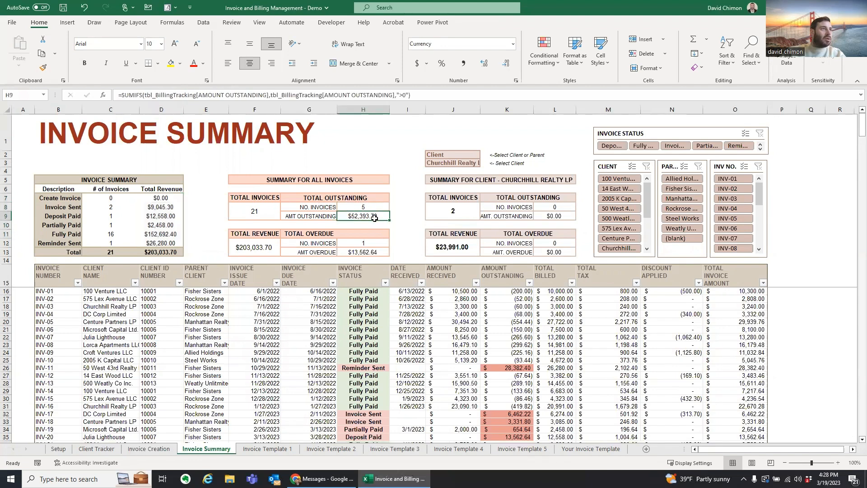
click(370, 243)
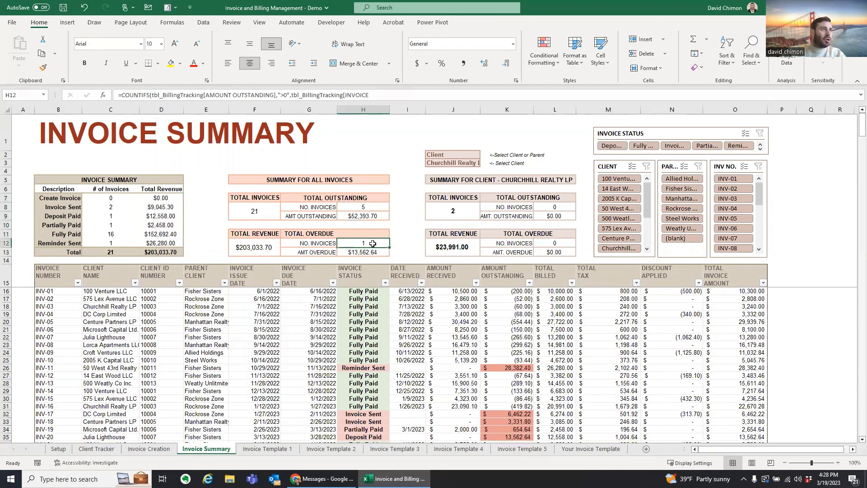
click(374, 252)
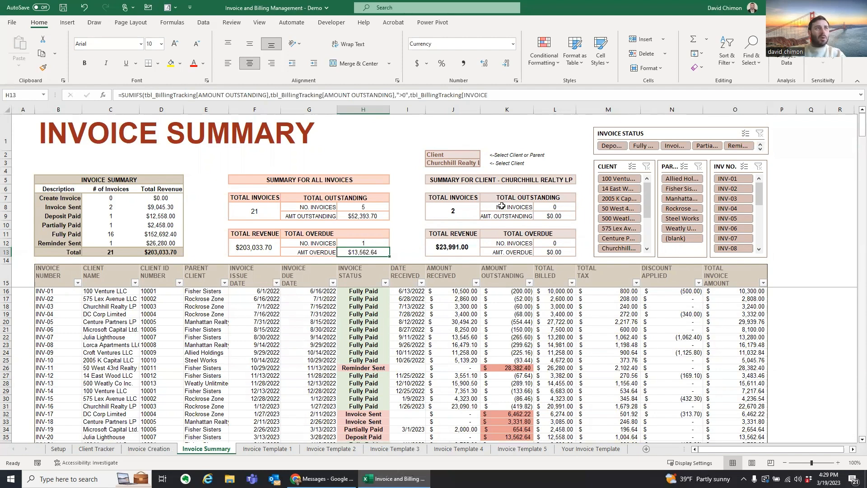
Step: Summarize by Parent and choose Manhattan Realty after reviewing the Client Tracker's Parent Client column
click(450, 153)
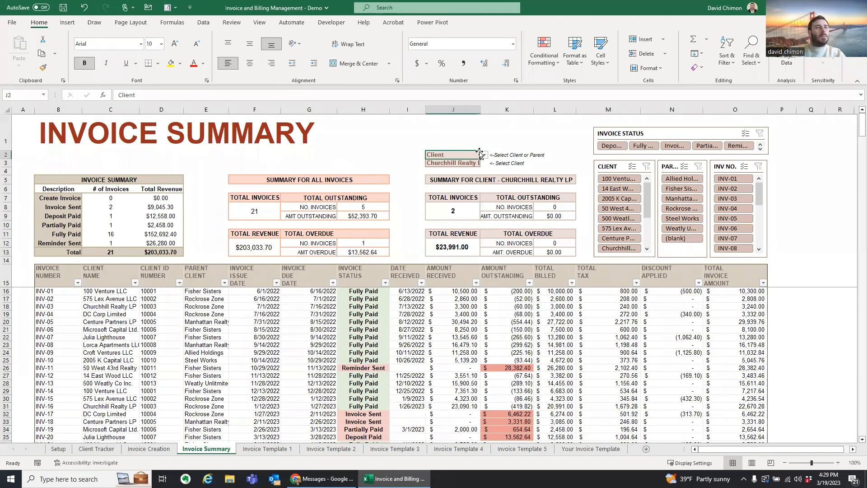
click(484, 155)
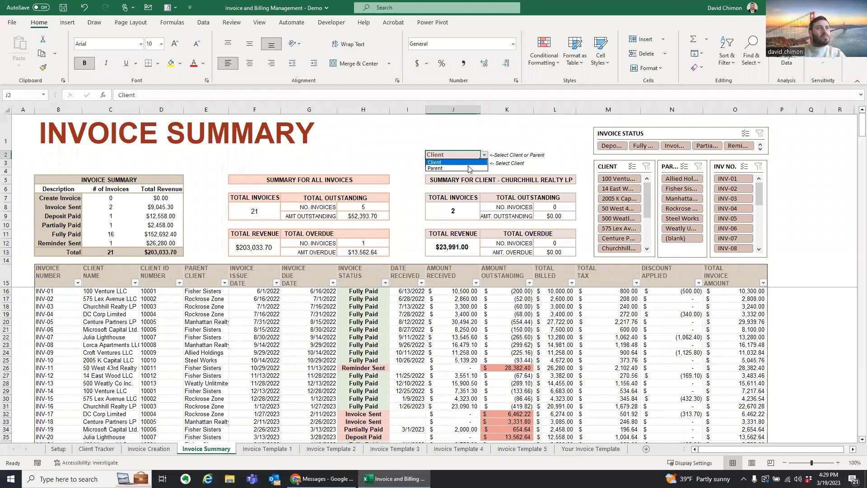
click(469, 168)
click(107, 452)
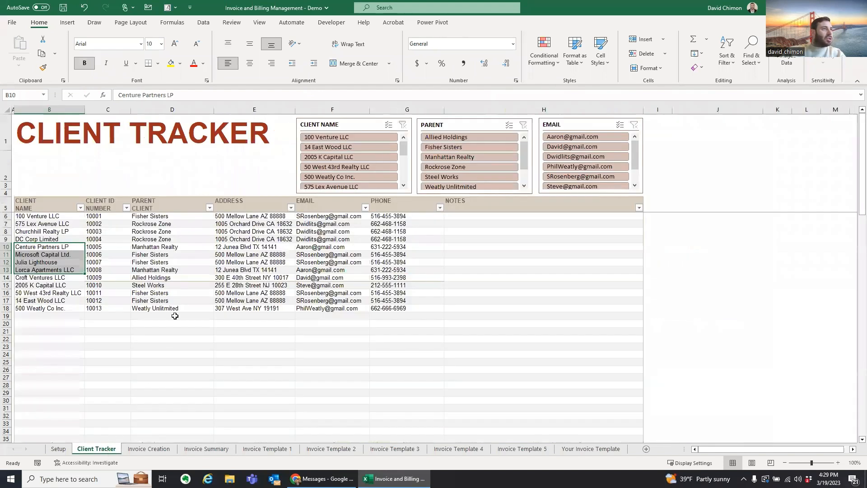
drag(170, 207, 171, 311)
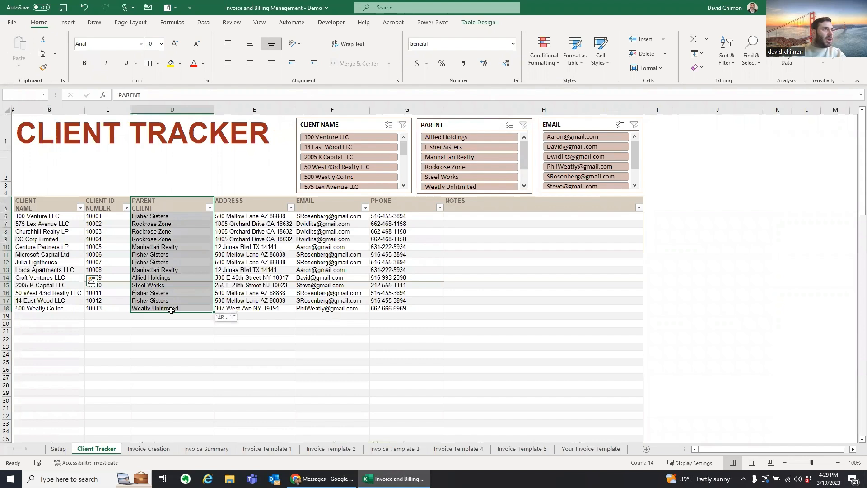
click(206, 448)
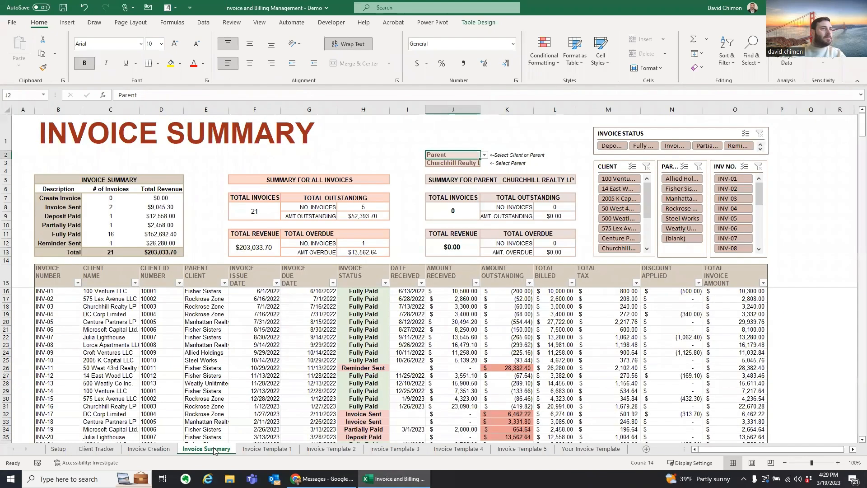
click(464, 163)
click(484, 164)
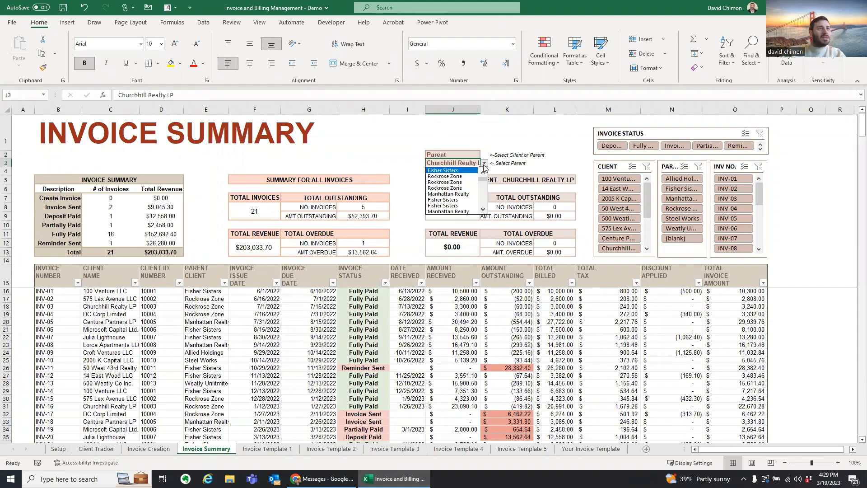
click(467, 194)
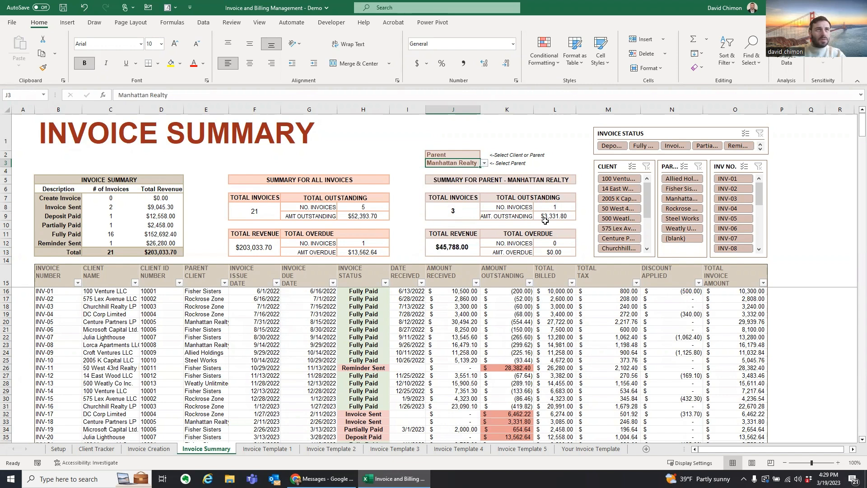
Step: Switch the summary back to Client, choose 575 Lex Avenue LLC, and inspect its invoice count
click(449, 154)
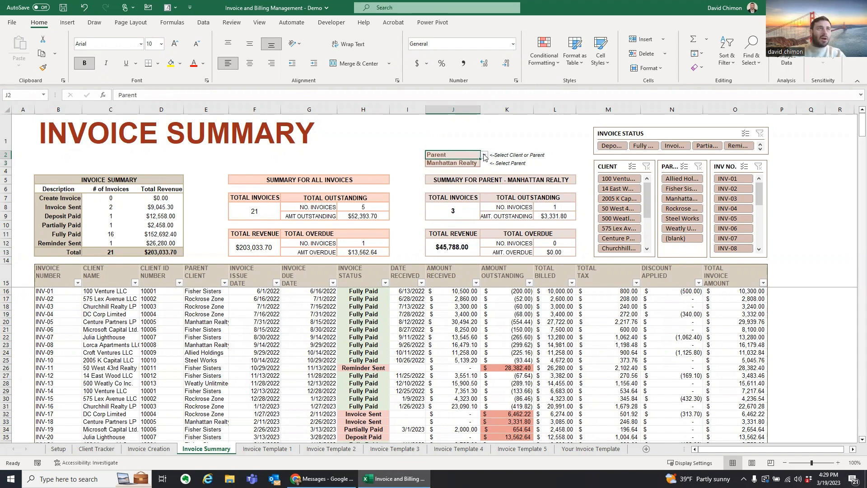
click(484, 156)
click(469, 163)
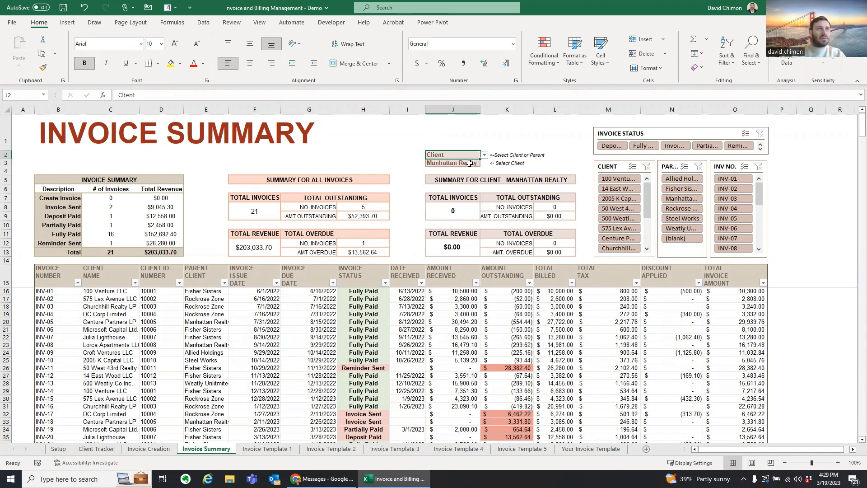
click(469, 163)
click(484, 164)
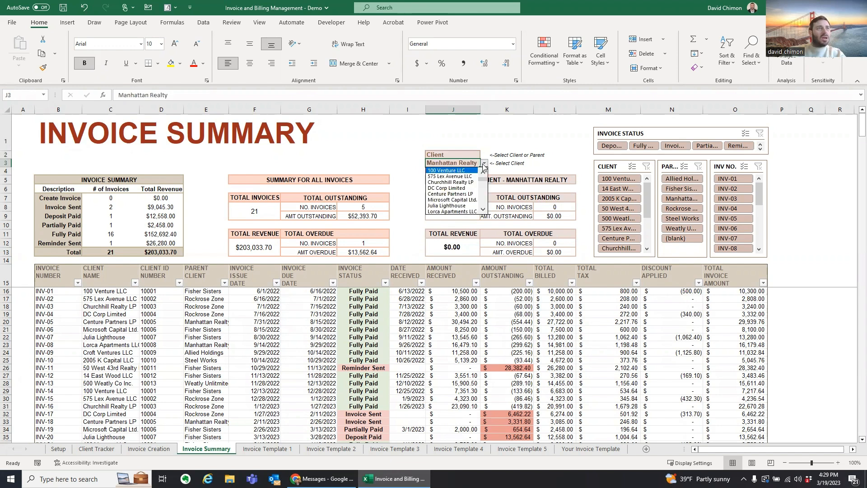
click(471, 177)
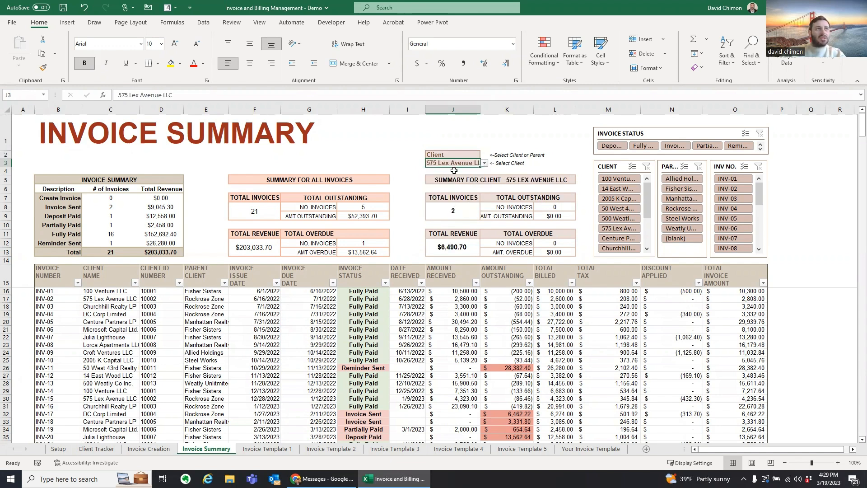
click(457, 215)
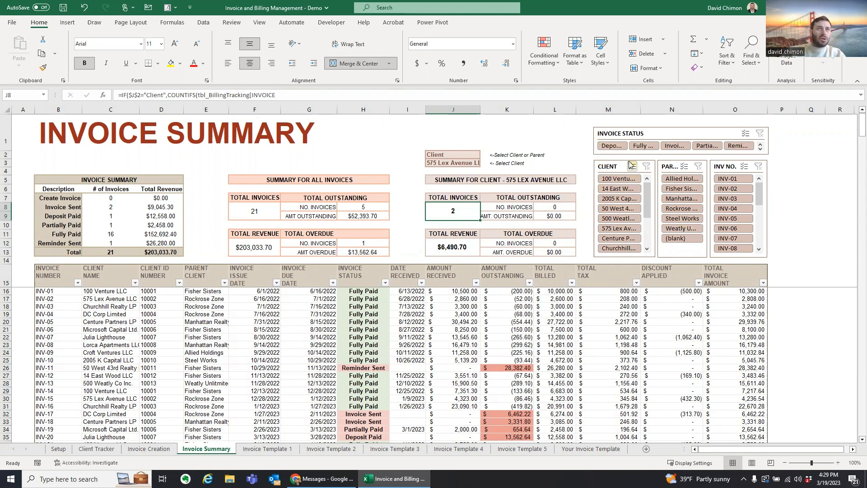
click(646, 148)
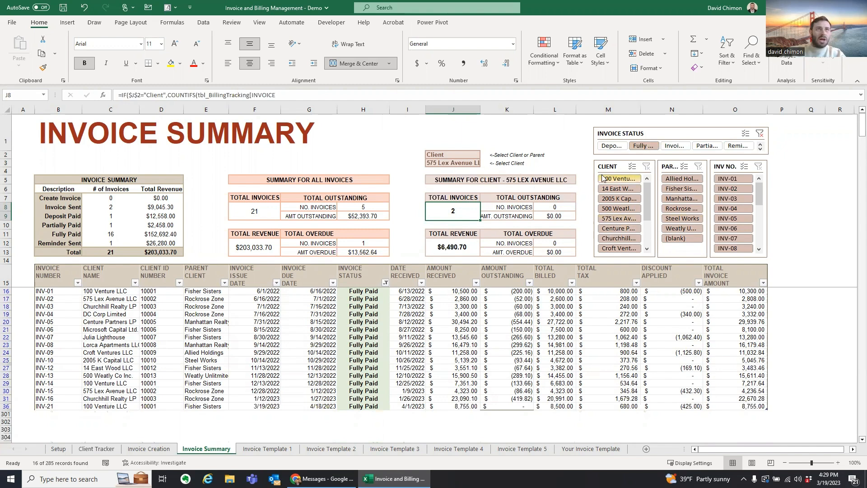
click(619, 220)
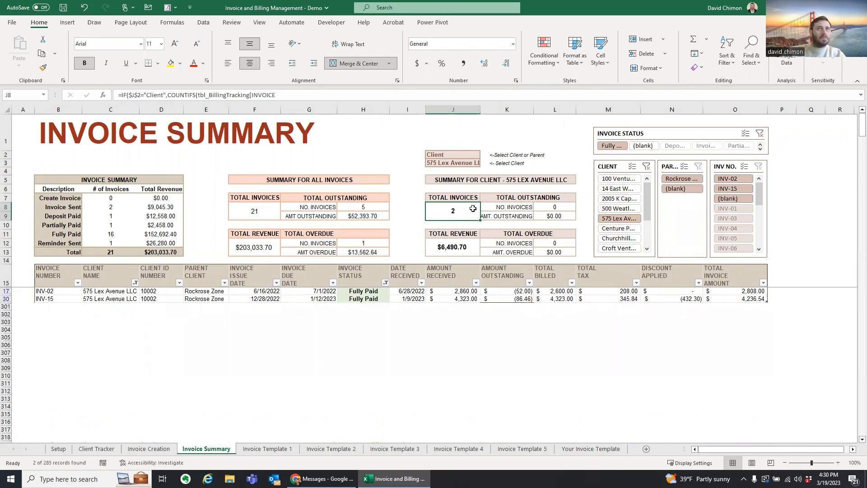
click(646, 166)
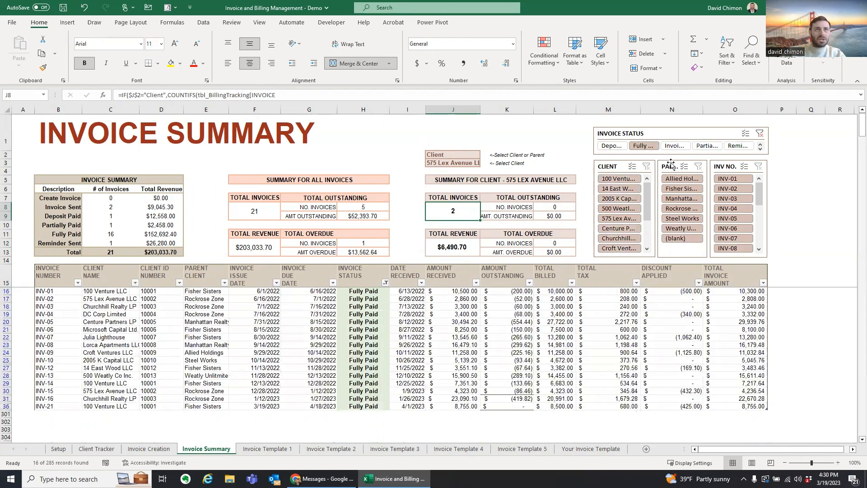
click(760, 134)
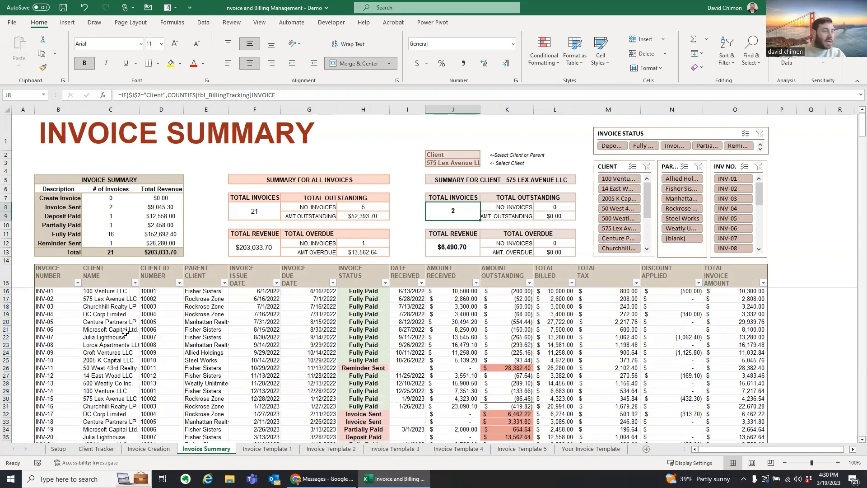
scroll(125, 332, down, 3)
scroll(129, 339, up, 3)
scroll(129, 339, down, 3)
Step: Check INV-21's invoice number and amount received formulas, then go to Invoice Template 1
click(47, 377)
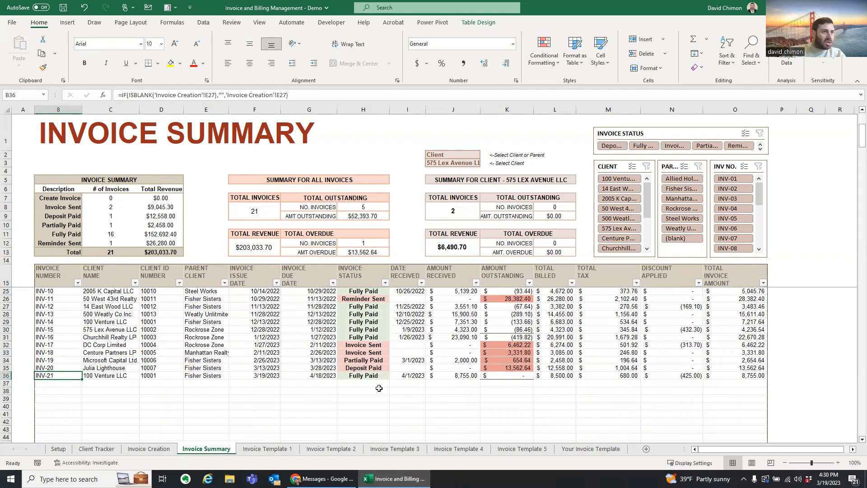
click(470, 378)
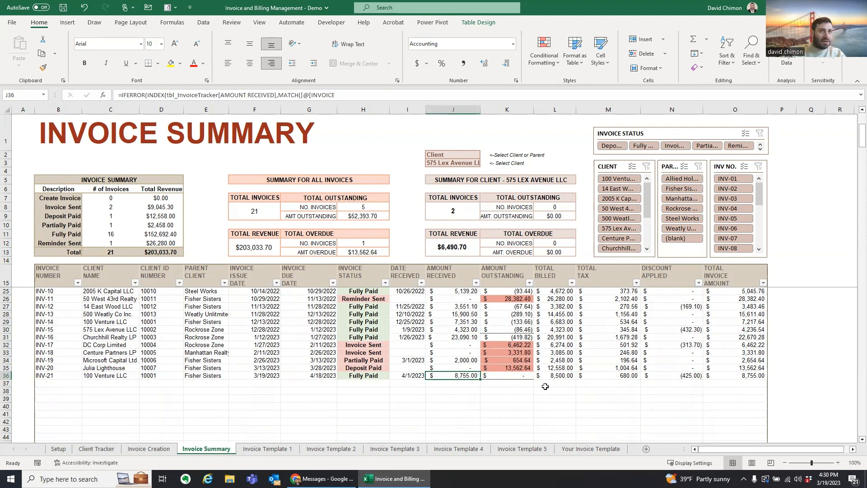
click(742, 382)
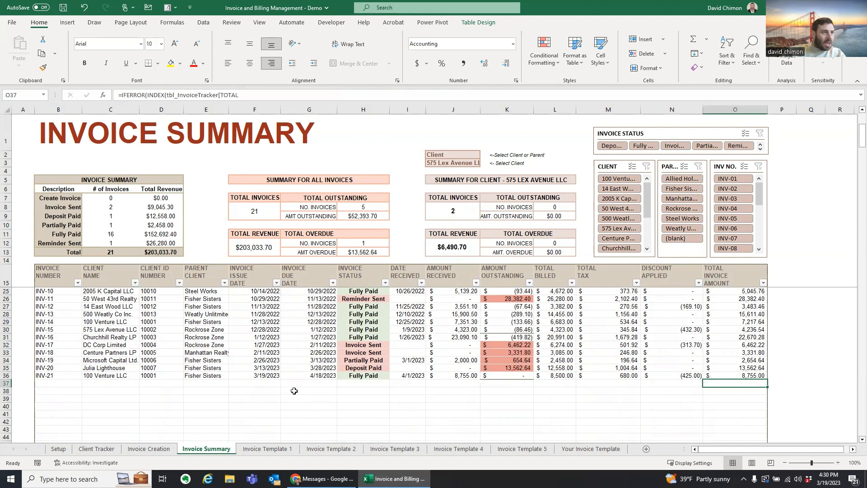
scroll(298, 389, up, 2)
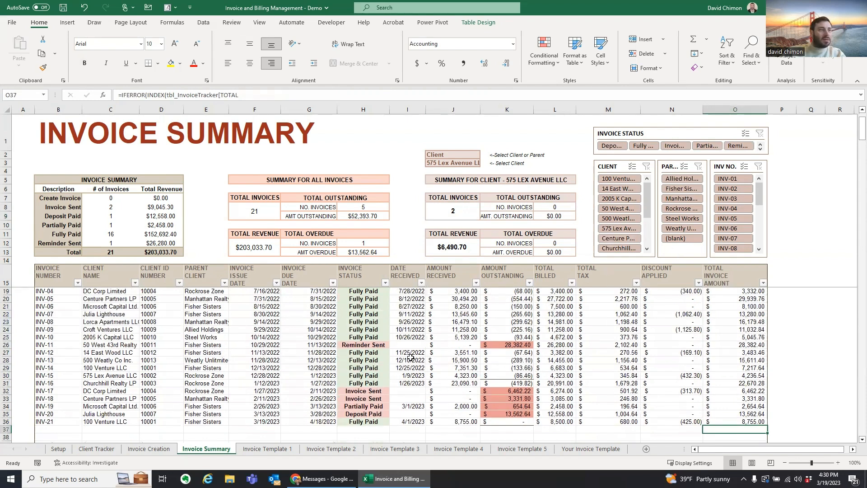
scroll(296, 363, down, 1)
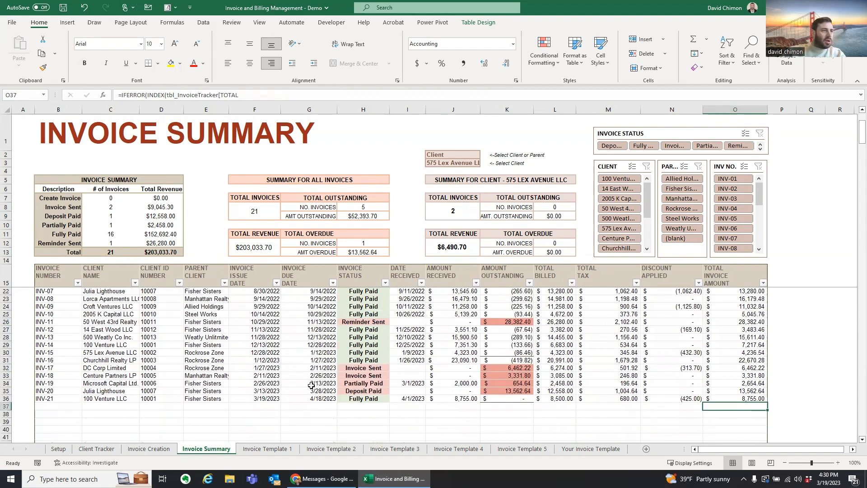
click(268, 449)
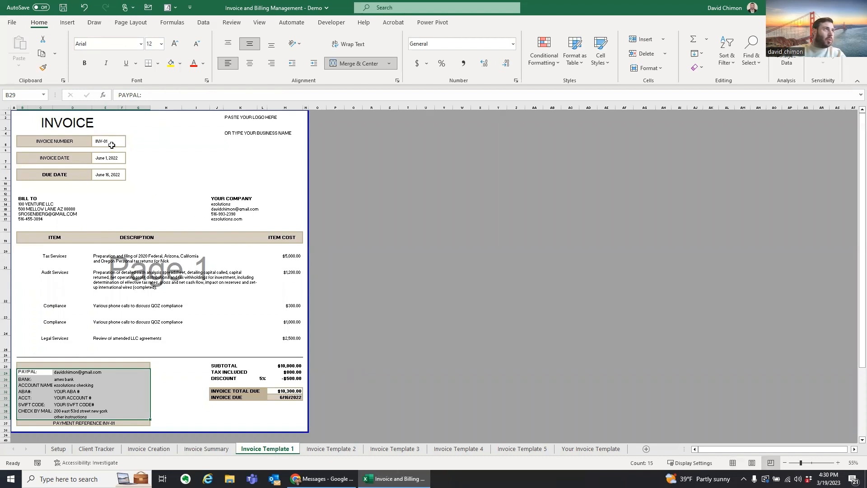
Step: On the Invoice Creation sheet, choose INV-21 from the G2 invoice-number list
click(214, 449)
click(148, 449)
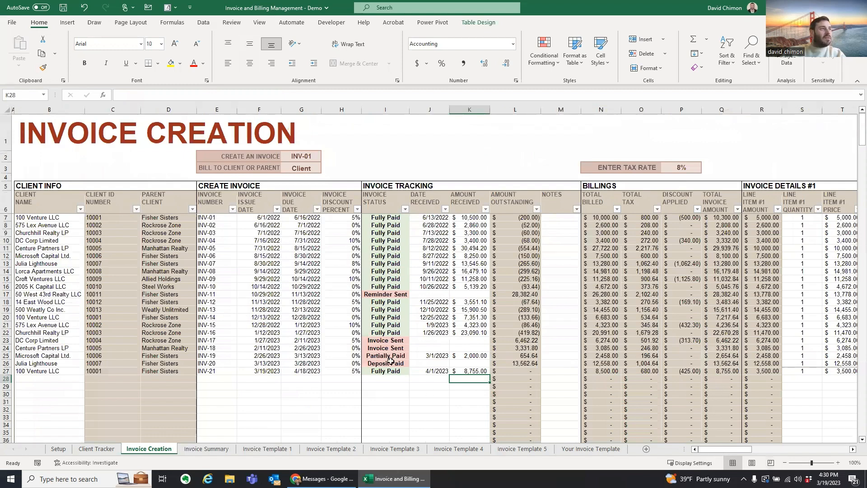
click(260, 158)
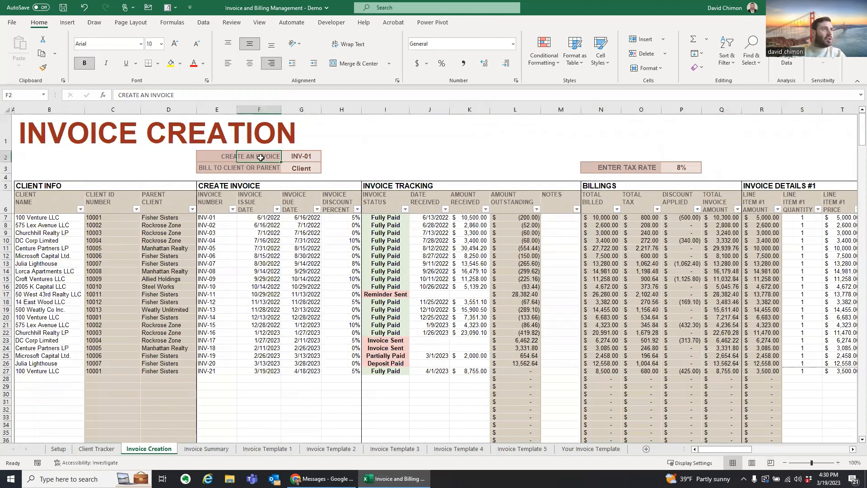
click(298, 157)
click(325, 158)
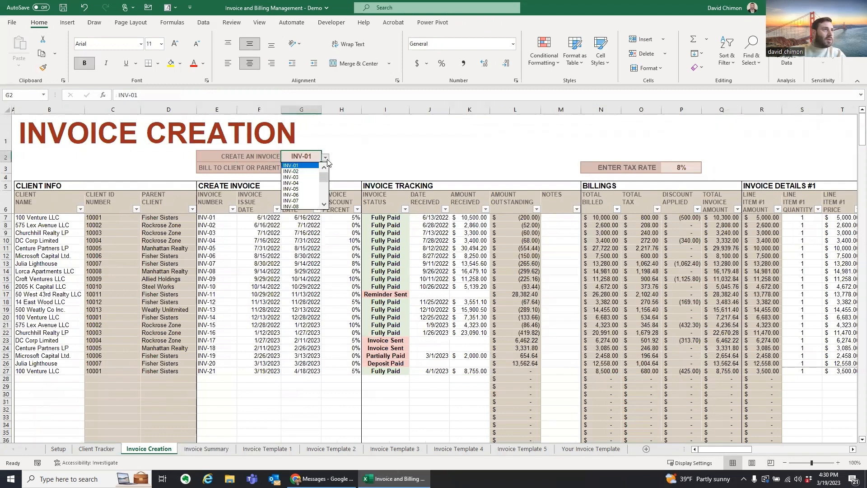
click(324, 204)
click(325, 207)
click(324, 207)
click(325, 206)
click(324, 206)
click(324, 206)
click(324, 206)
click(324, 206)
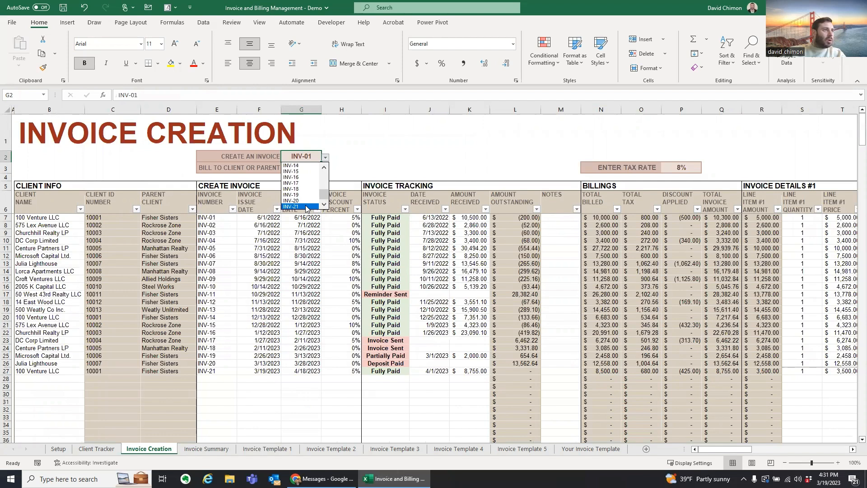
click(306, 207)
click(218, 371)
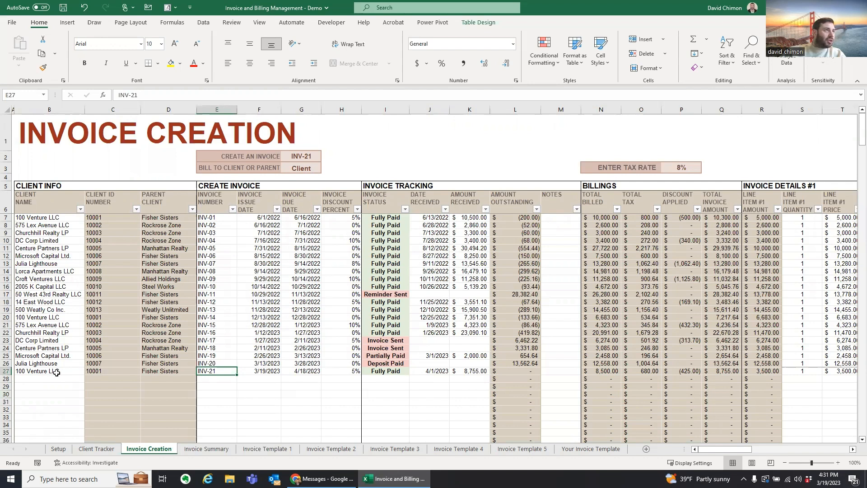
Step: Compare the client and parent names in rows 25–27, then drop down G3's Client/Parent list
click(308, 168)
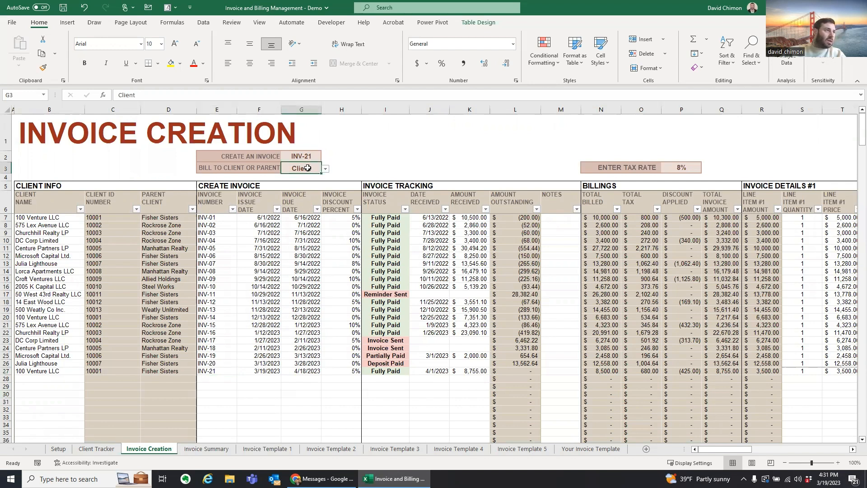
click(181, 372)
drag(67, 356, 67, 367)
drag(177, 356, 179, 371)
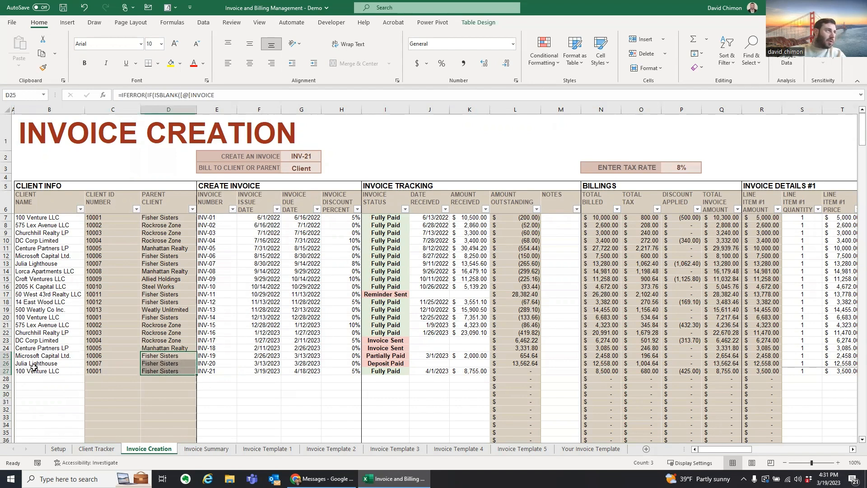
drag(37, 356, 41, 364)
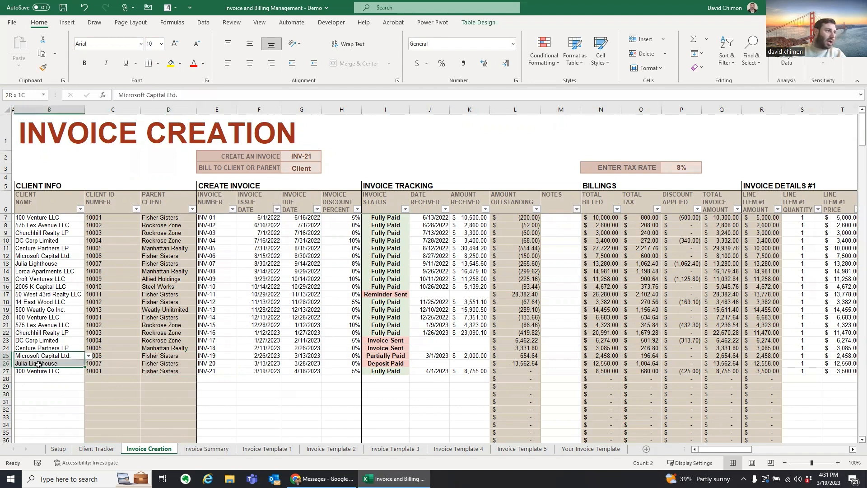
click(169, 363)
click(306, 168)
click(326, 169)
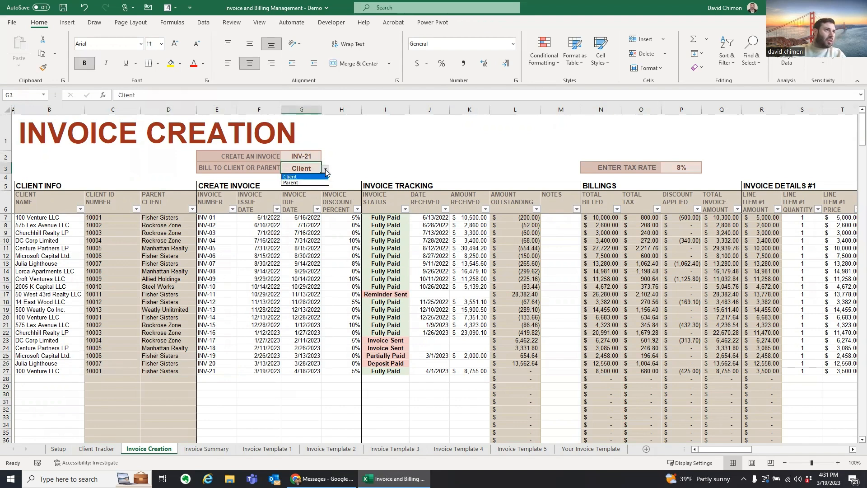
Step: Bill INV-21 to Parent and check Invoice Template 1, then switch G3 back to Client
click(305, 183)
click(270, 449)
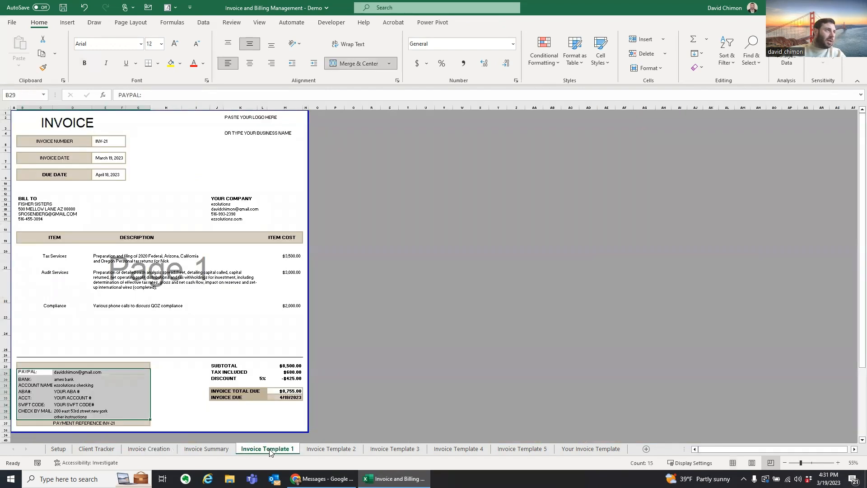
click(41, 203)
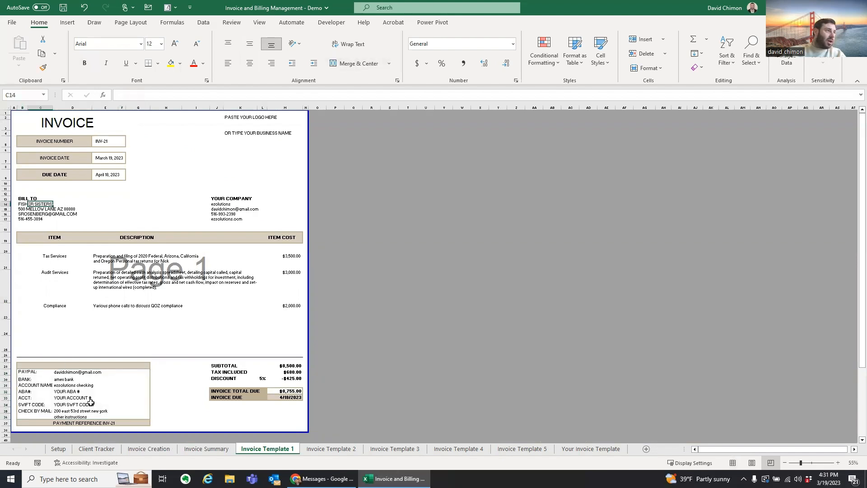
click(148, 448)
click(308, 157)
click(310, 167)
click(326, 169)
click(312, 183)
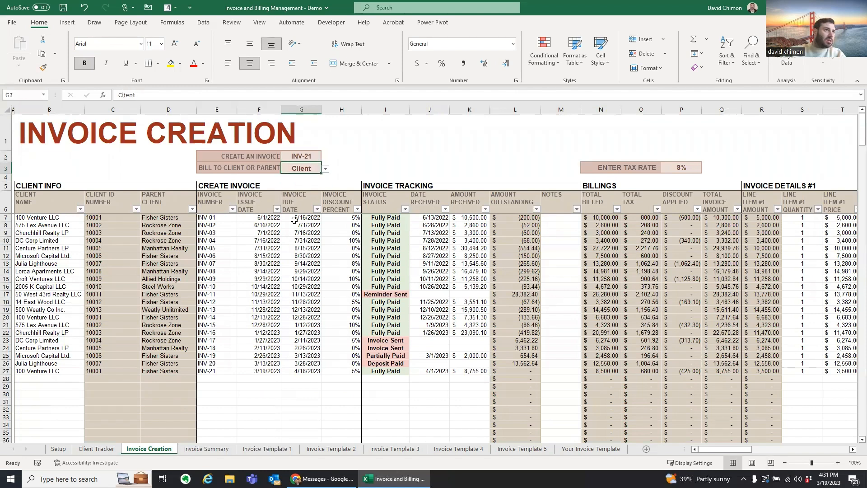
click(260, 449)
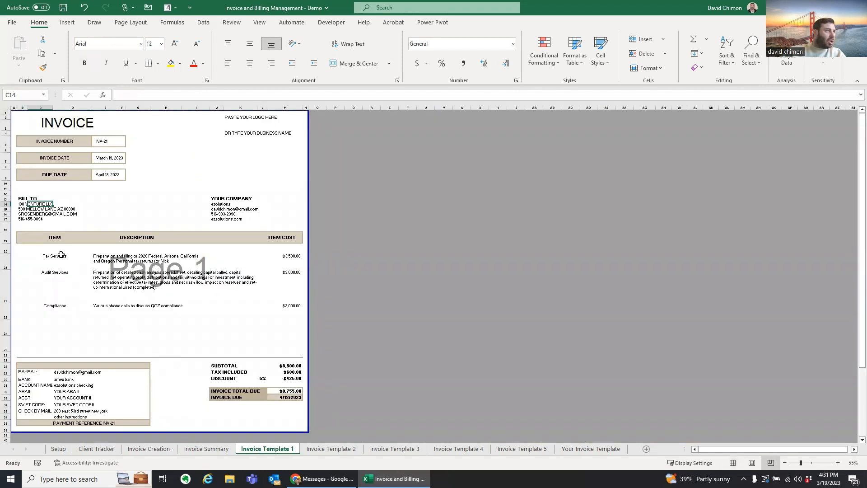
Step: Inspect Template 1's bill-to, invoice number and date formulas, then view Croft Ventures LLC on Client Tracker
click(25, 204)
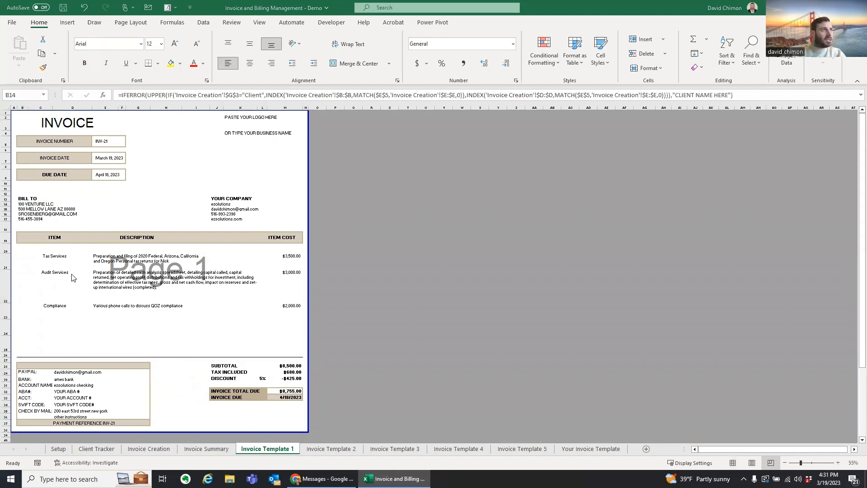
ctrl+scroll(64, 277, up, 1)
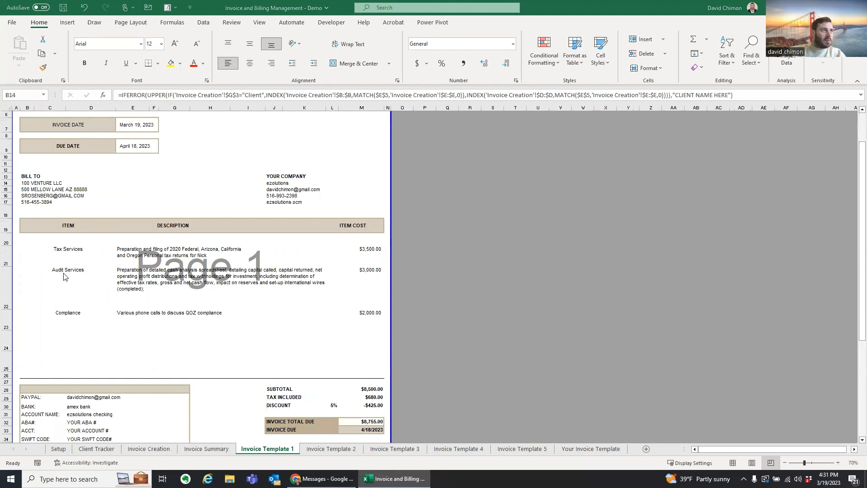
scroll(214, 374, up, 2)
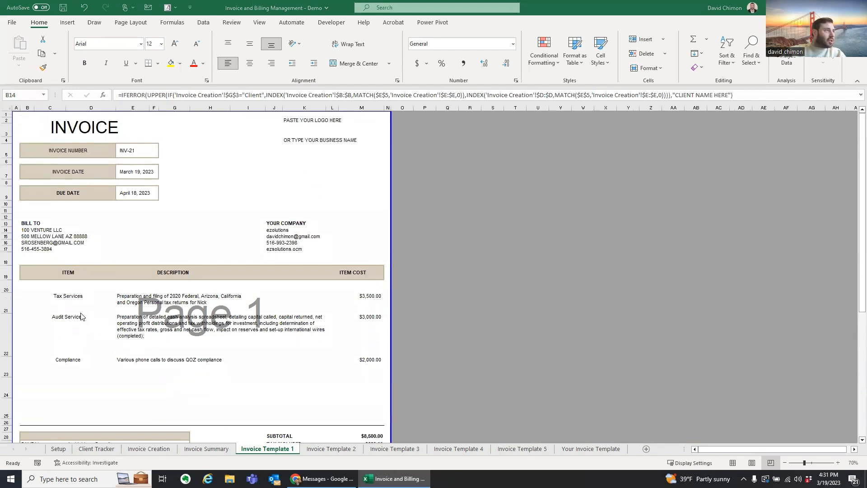
click(122, 151)
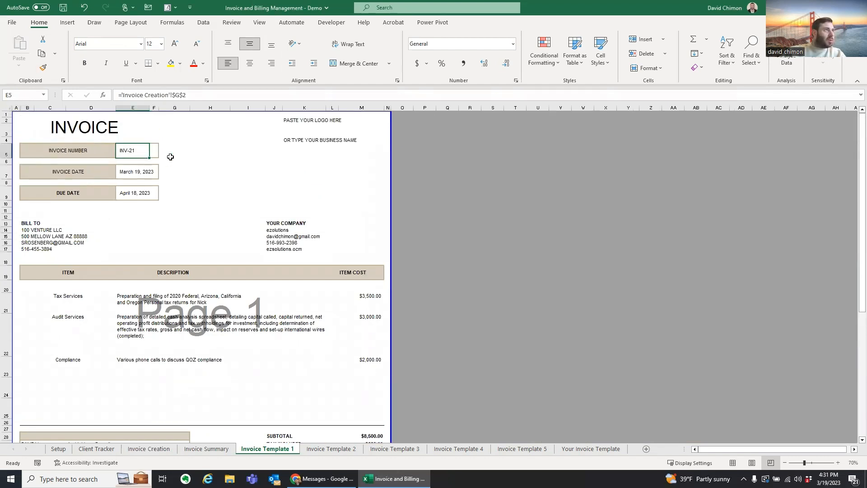
click(141, 174)
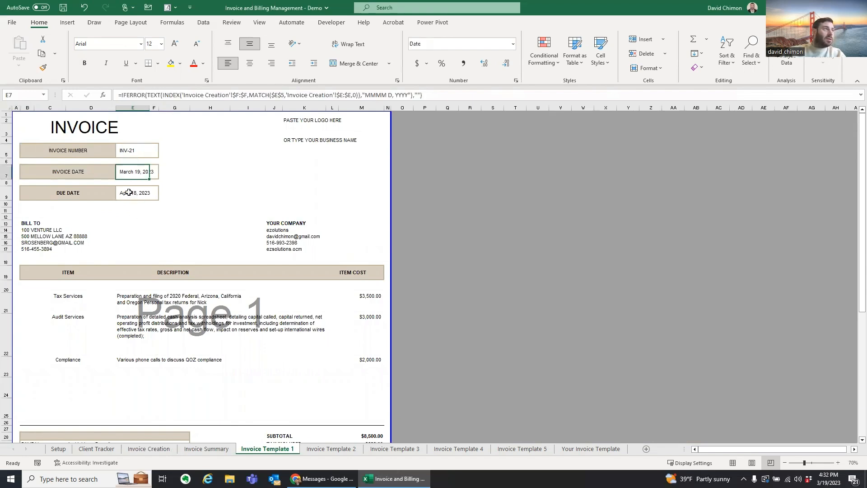
click(41, 223)
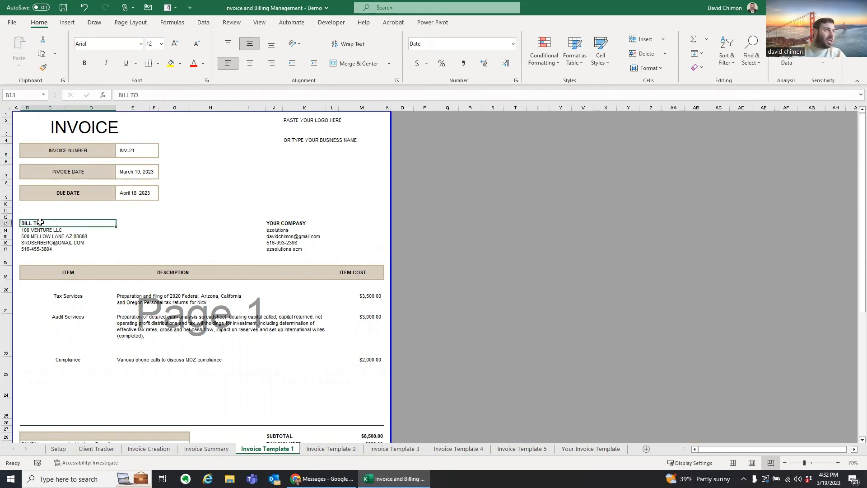
drag(40, 230, 40, 246)
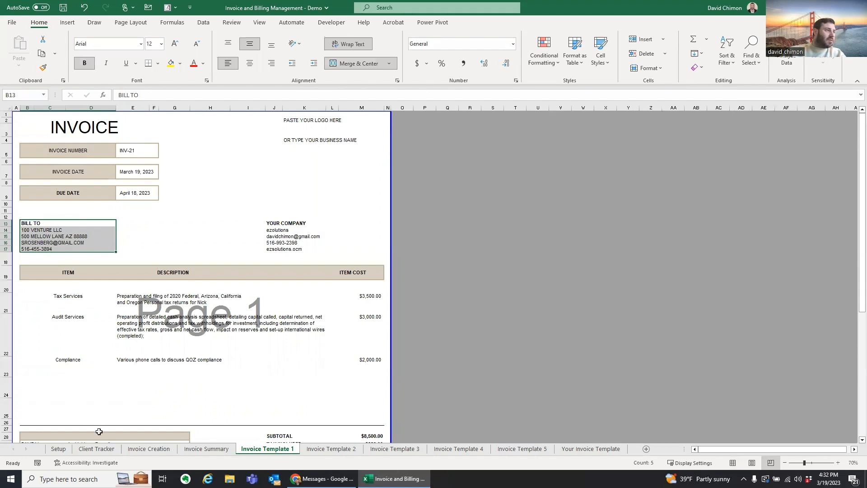
click(96, 448)
click(94, 279)
Step: Compare Invoice Template 1's company details block with the Setup sheet's company information
click(6, 308)
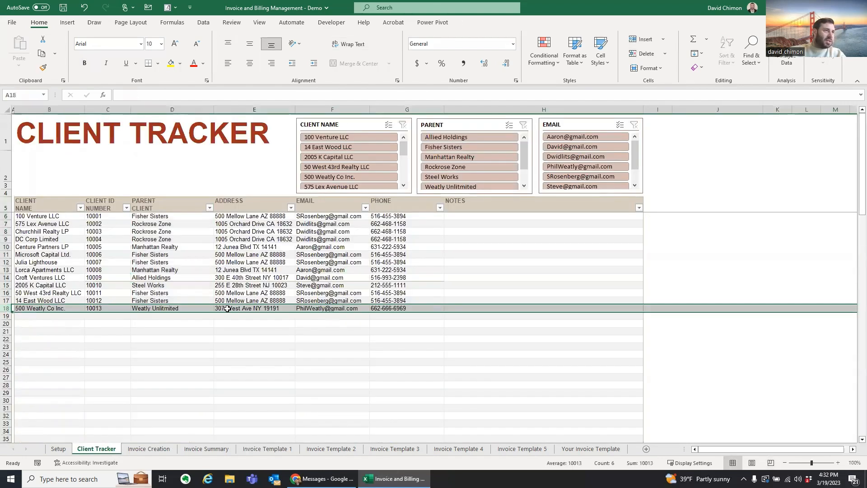
click(279, 448)
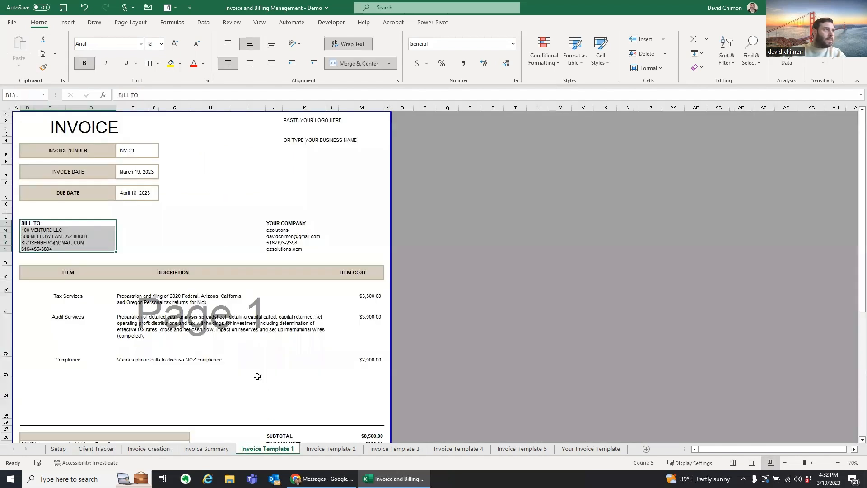
drag(292, 223, 291, 243)
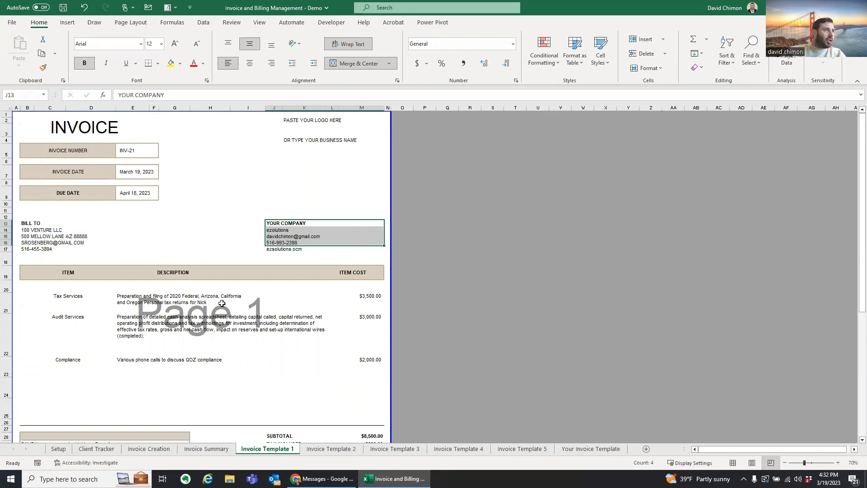
click(62, 452)
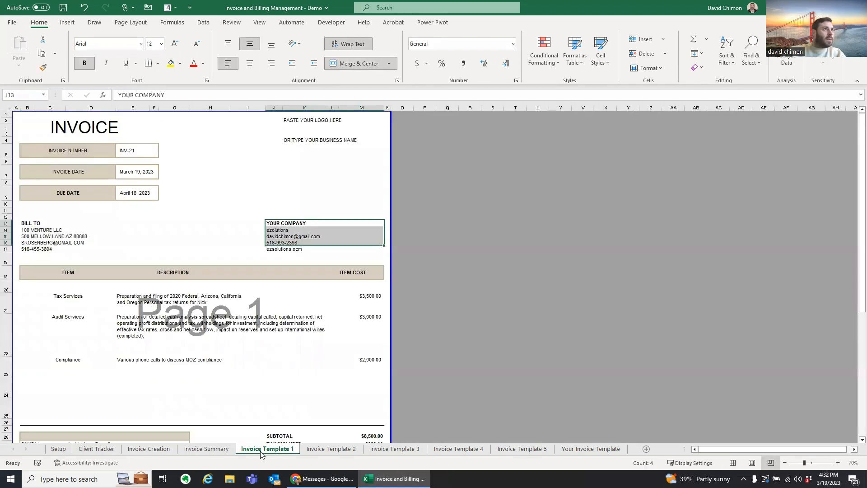
click(267, 448)
Step: Delete the logo and business-name placeholders in K2:K4, then restore them with Ctrl+Z
drag(300, 120, 298, 154)
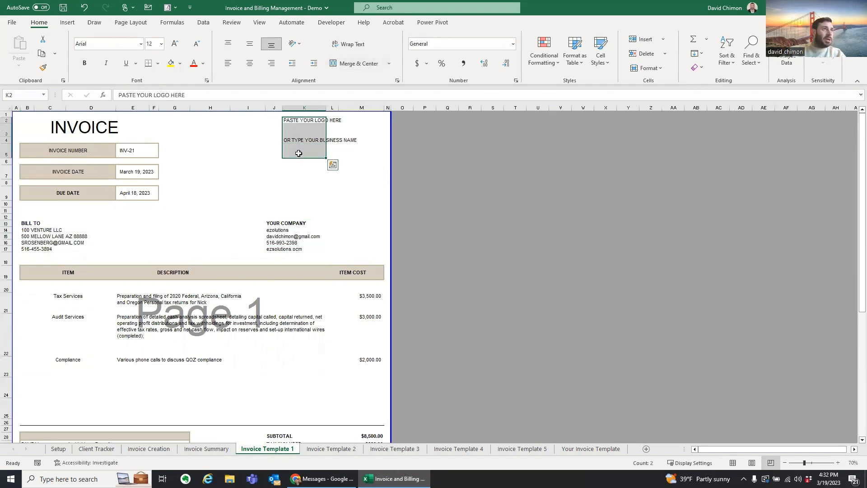
scroll(237, 182, down, 1)
scroll(315, 184, up, 1)
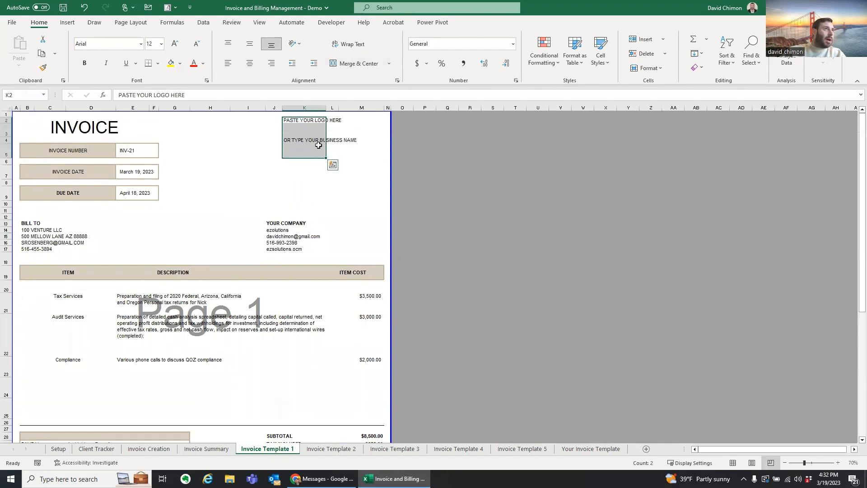
drag(296, 121, 295, 139)
key(Delete)
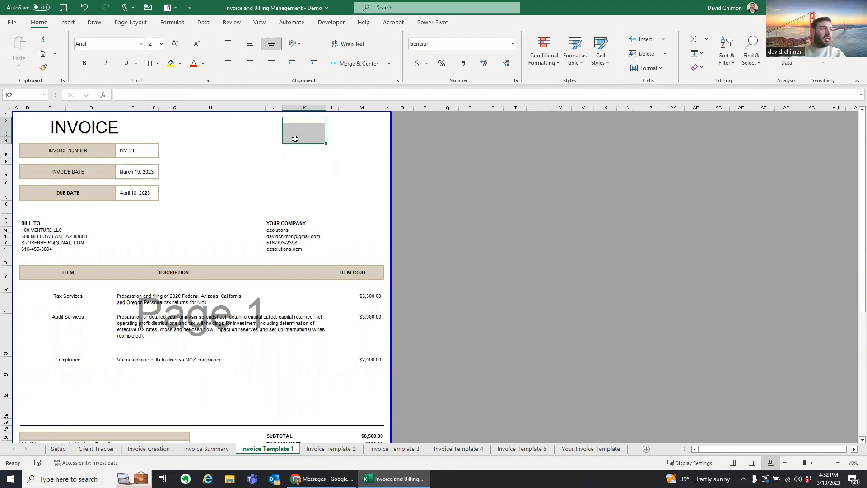
key(ctrl+z)
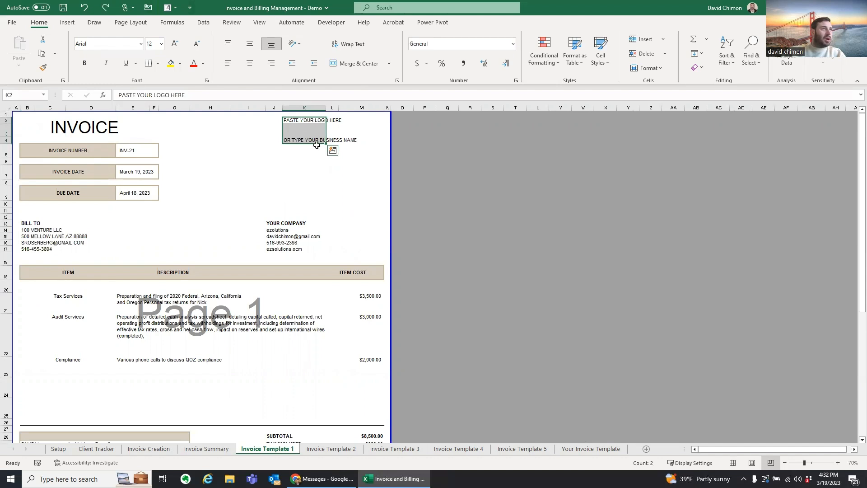
scroll(216, 282, down, 1)
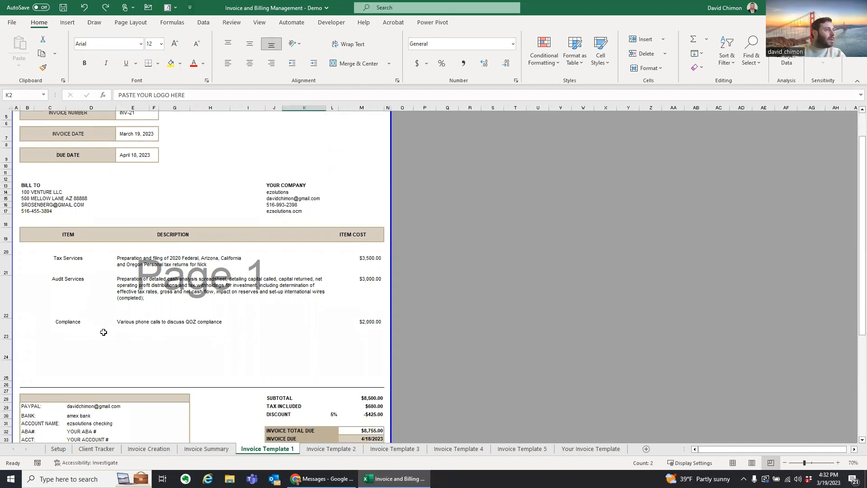
Step: Review the Tax Services and Audit Services line items on Invoice Template 1
scroll(103, 332, down, 1)
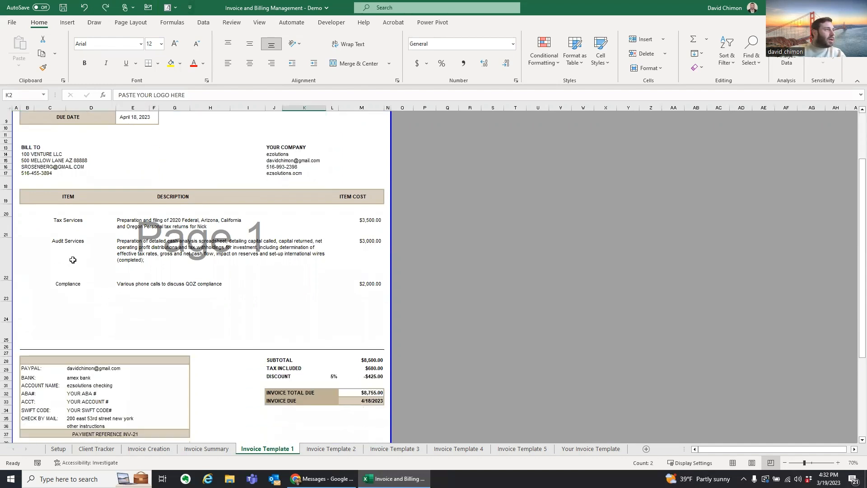
click(65, 230)
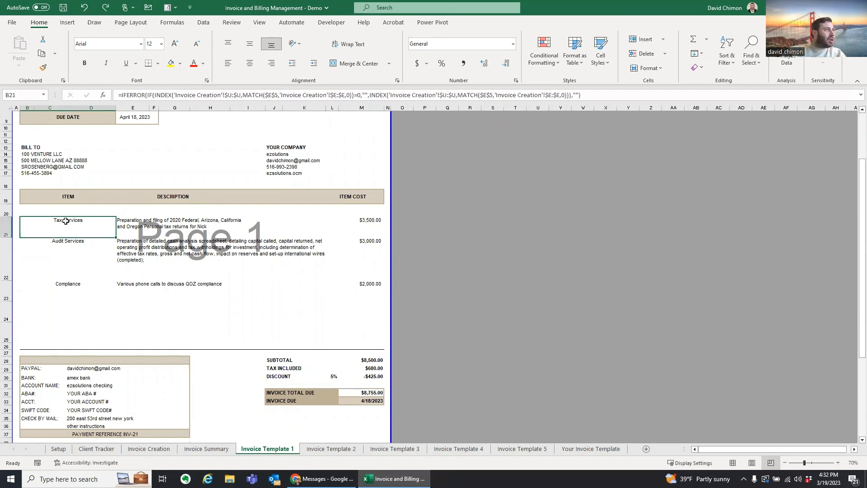
click(66, 246)
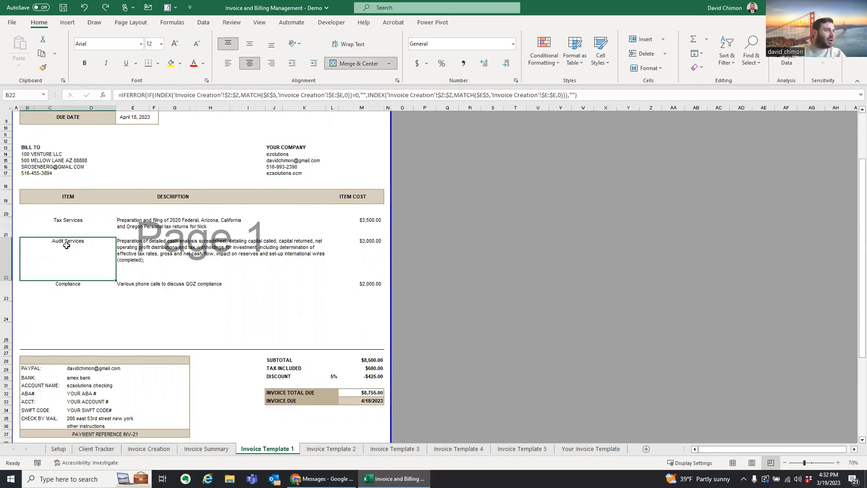
scroll(63, 242, up, 3)
scroll(65, 251, down, 2)
click(149, 448)
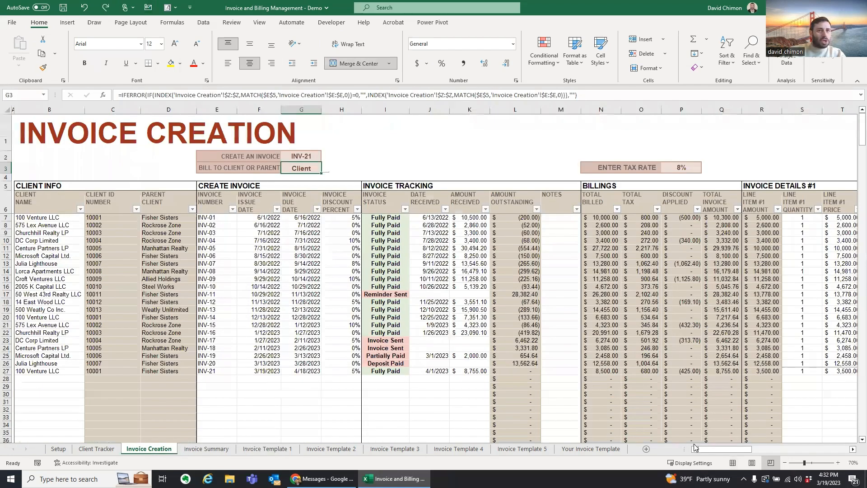
drag(710, 449, 738, 448)
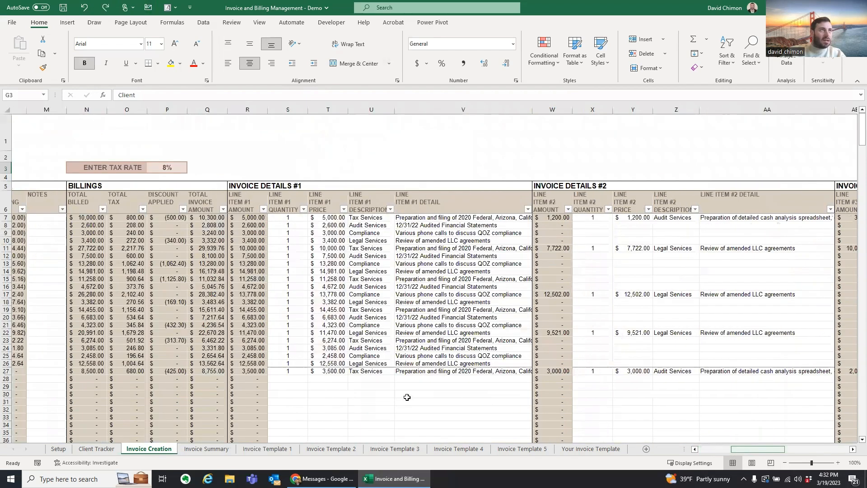
Step: Compare INV-21's first line item (price 3,500) on Invoice Creation with the template's line rows
click(377, 372)
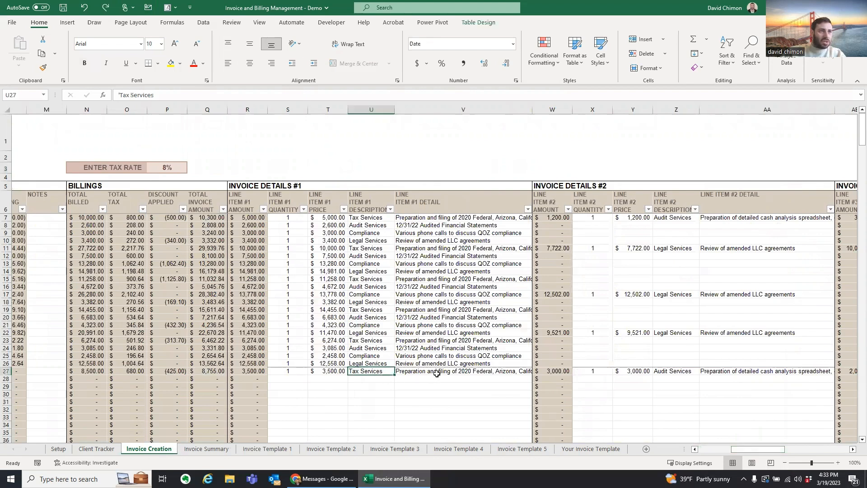
click(456, 373)
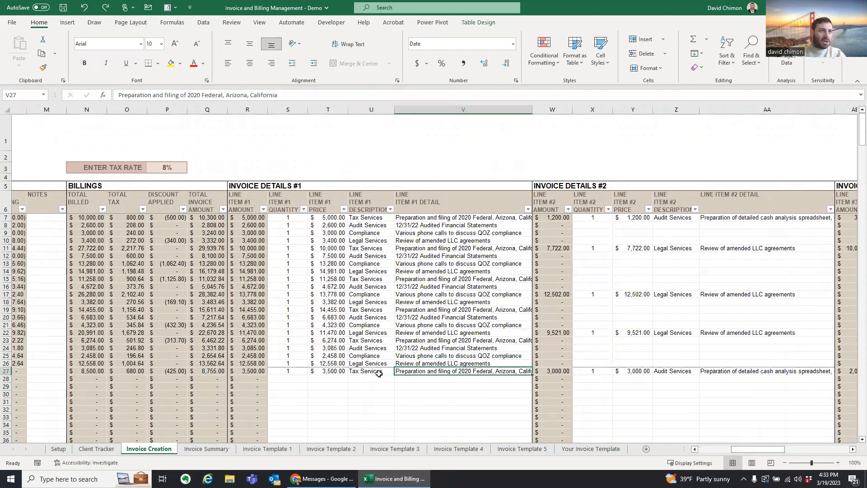
click(339, 371)
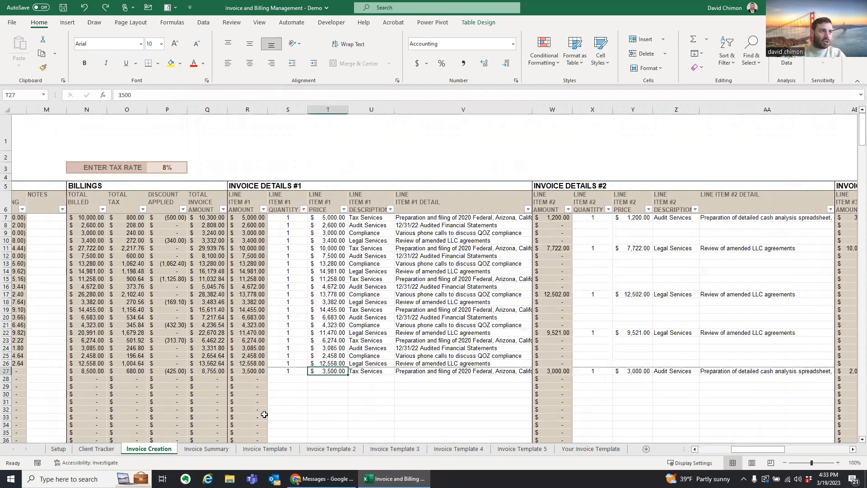
click(257, 448)
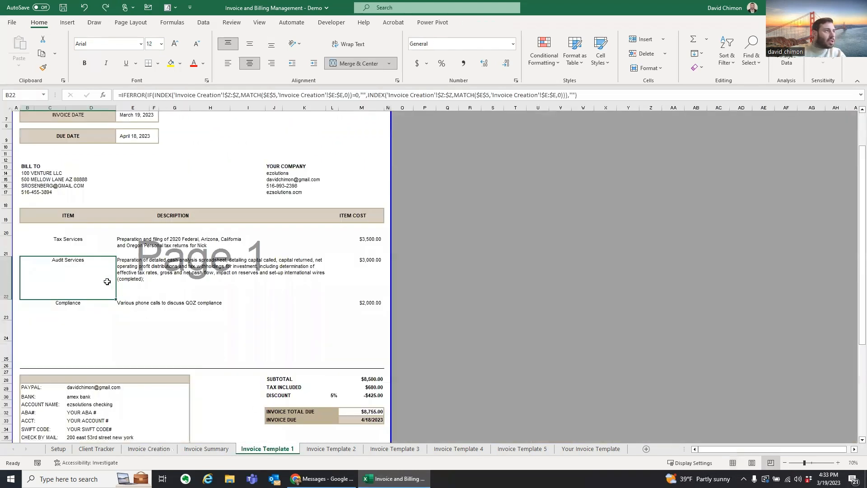
click(7, 241)
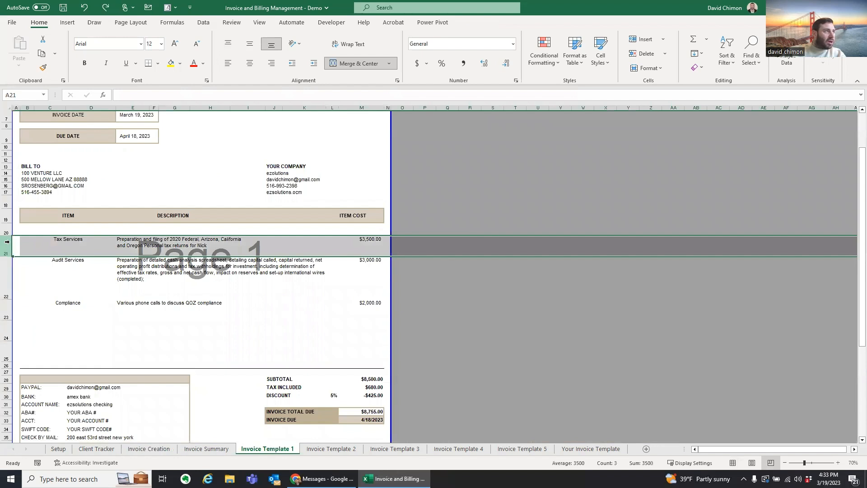
click(6, 275)
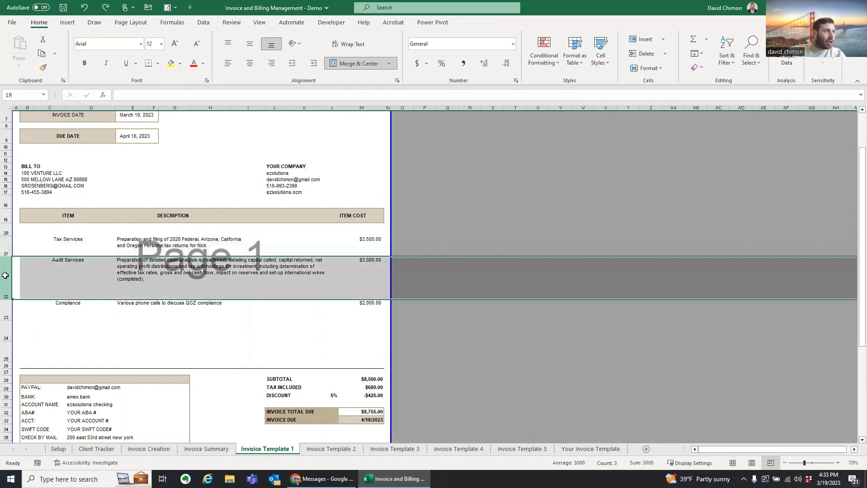
click(165, 450)
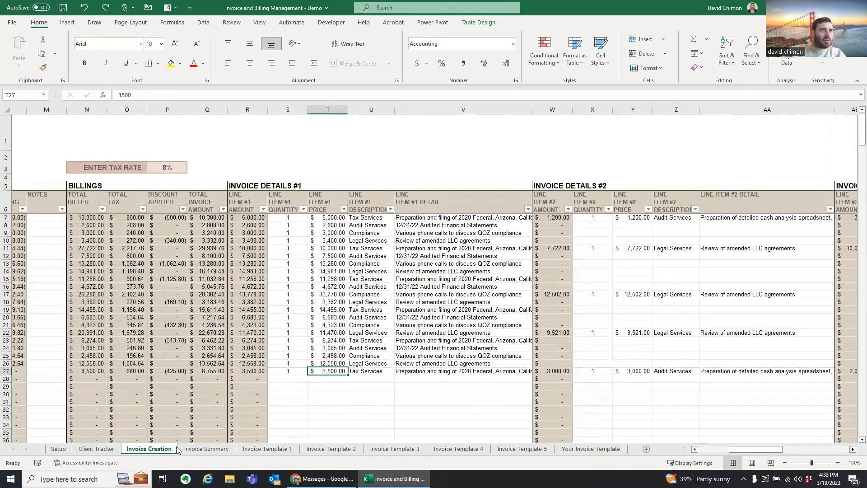
Step: Check INV-21's Audit Services and Compliance line items and the template formula behind Compliance
click(679, 371)
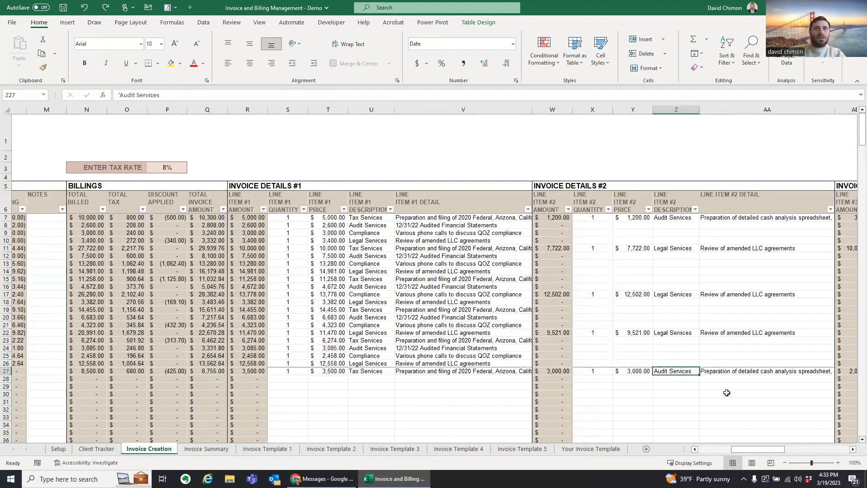
drag(765, 456, 791, 457)
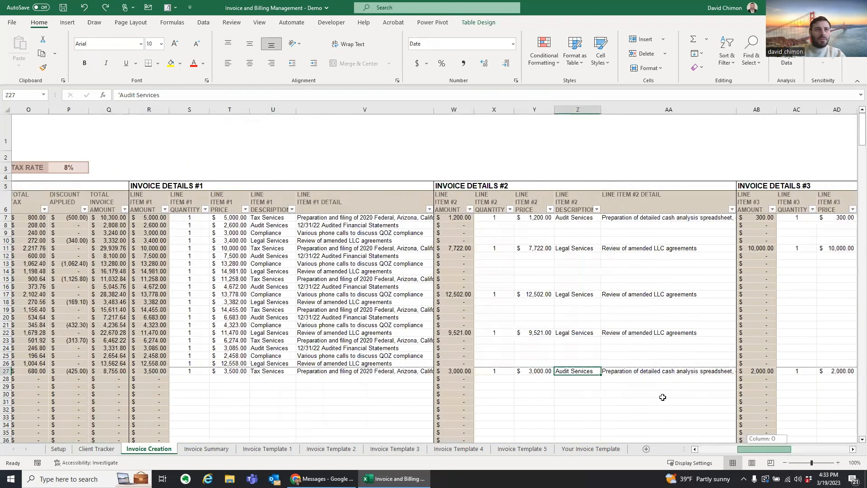
click(578, 371)
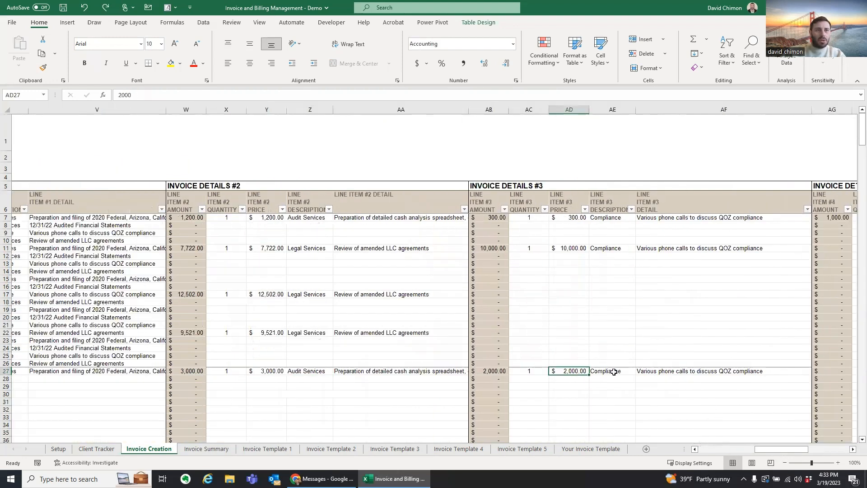
click(613, 372)
click(268, 449)
click(58, 312)
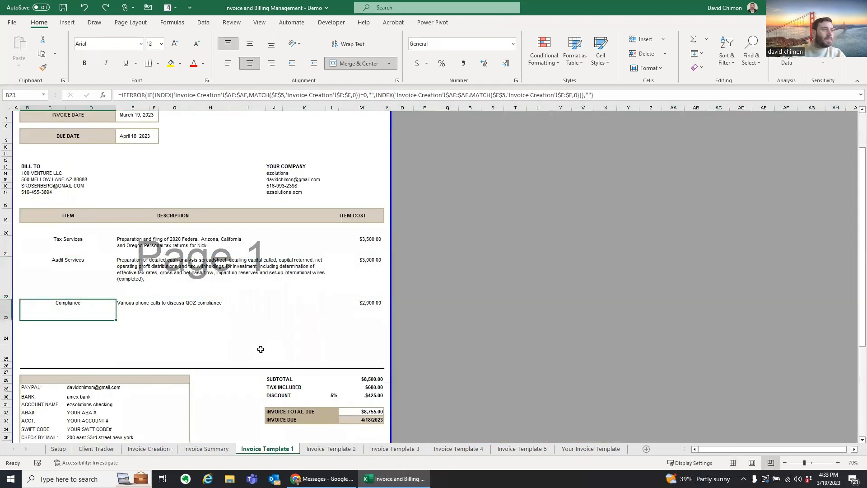
click(207, 449)
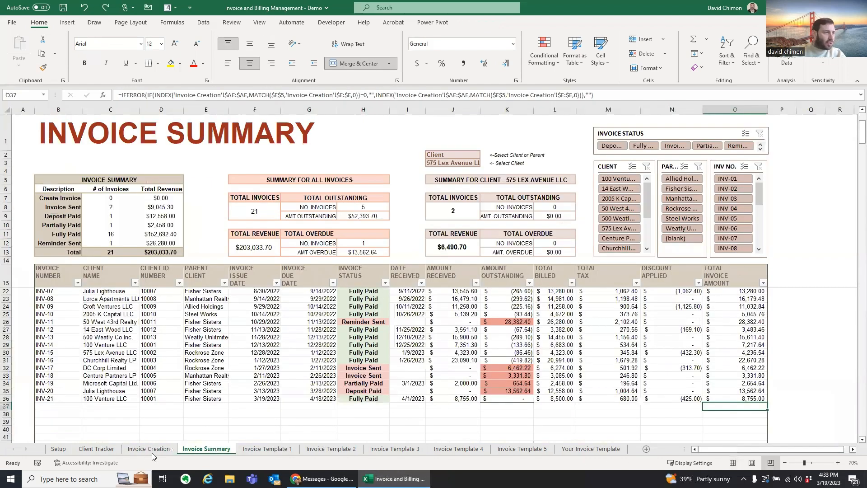
click(149, 448)
drag(763, 449, 797, 449)
Step: Copy line item #3 (AC27:AF27) and paste it into the fourth slot at AH27
drag(172, 371, 219, 371)
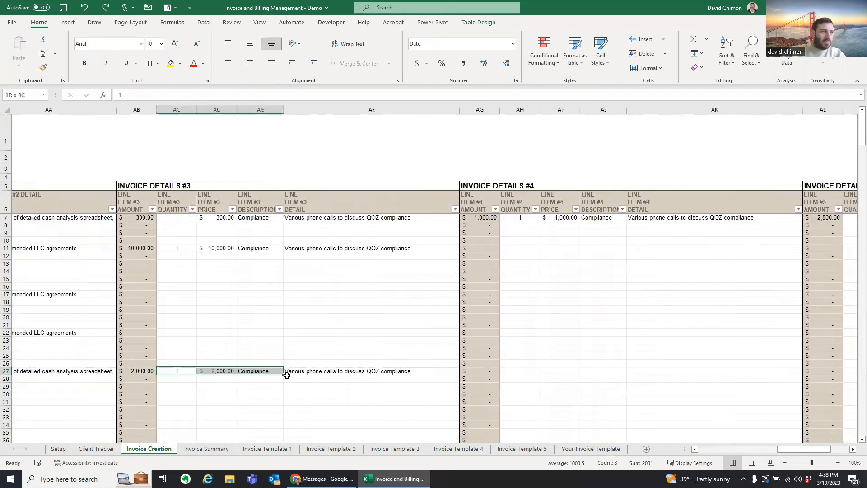
drag(271, 372, 368, 371)
key(ctrl+space)
key(ctrl+c)
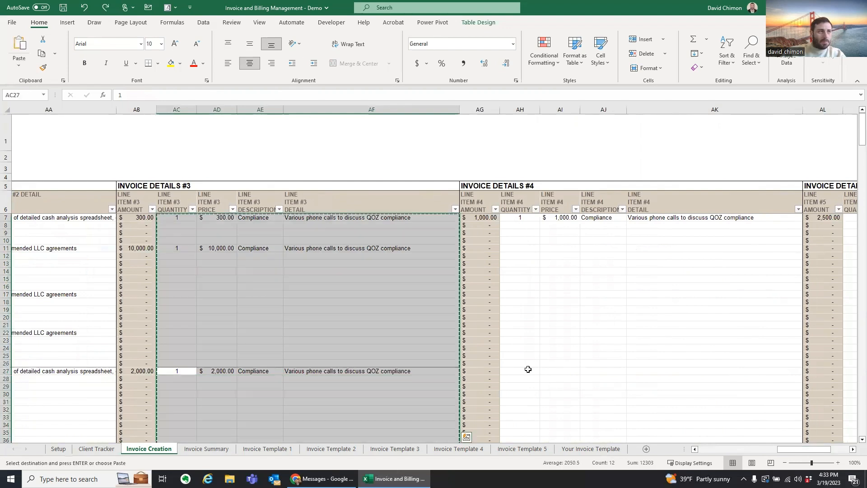
key(Escape)
click(183, 371)
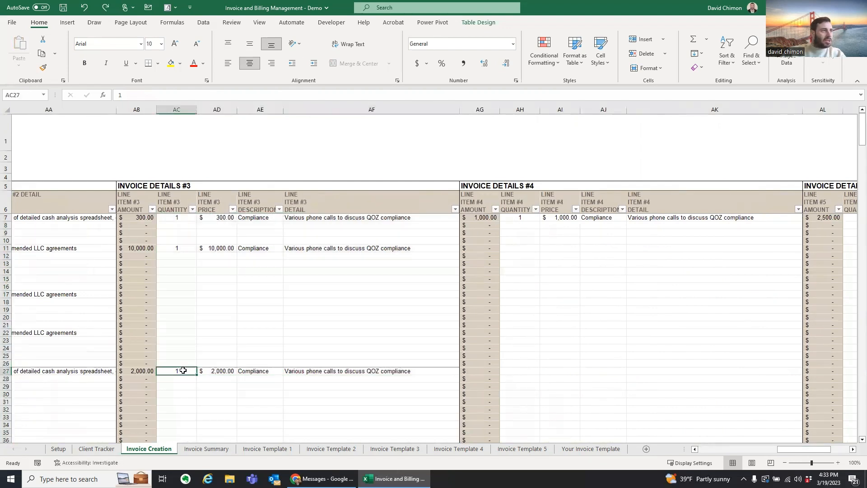
shift+click(427, 371)
key(ctrl+c)
click(523, 371)
key(ctrl+v)
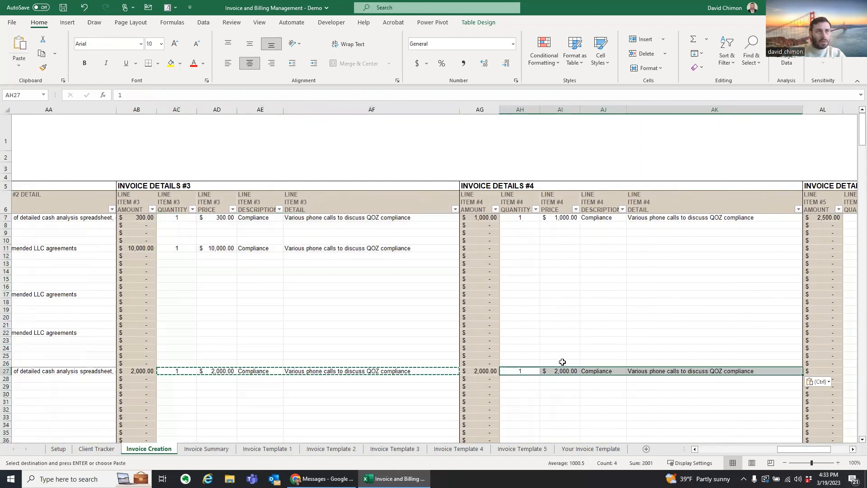
click(283, 449)
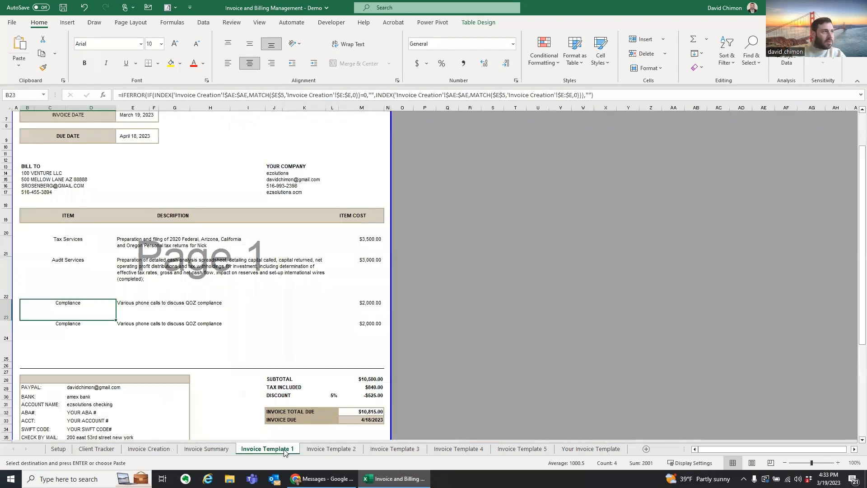
click(14, 329)
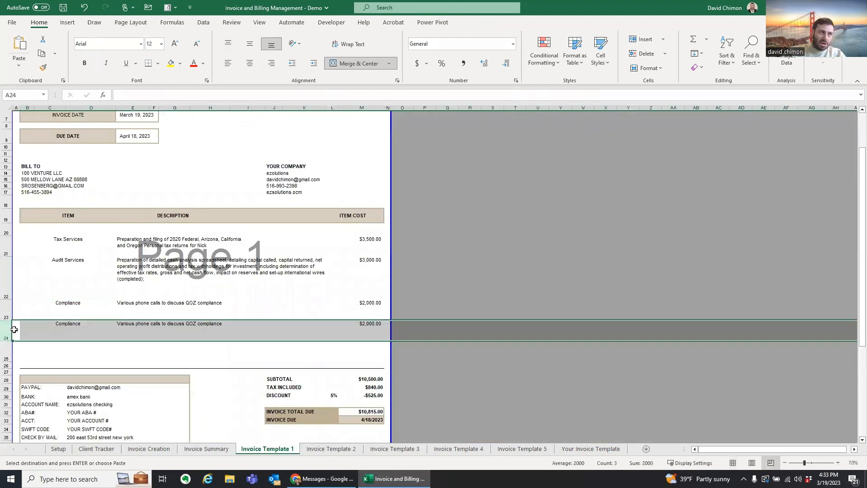
scroll(14, 329, down, 1)
scroll(247, 374, down, 1)
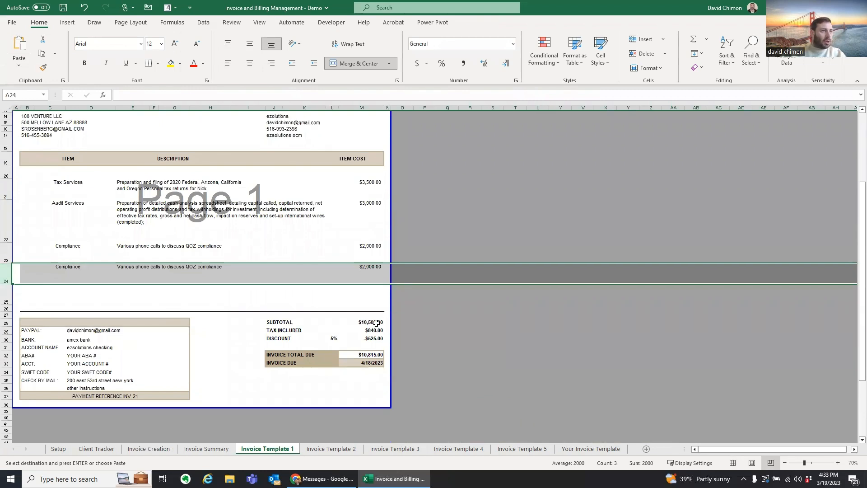
click(376, 323)
click(385, 331)
click(379, 340)
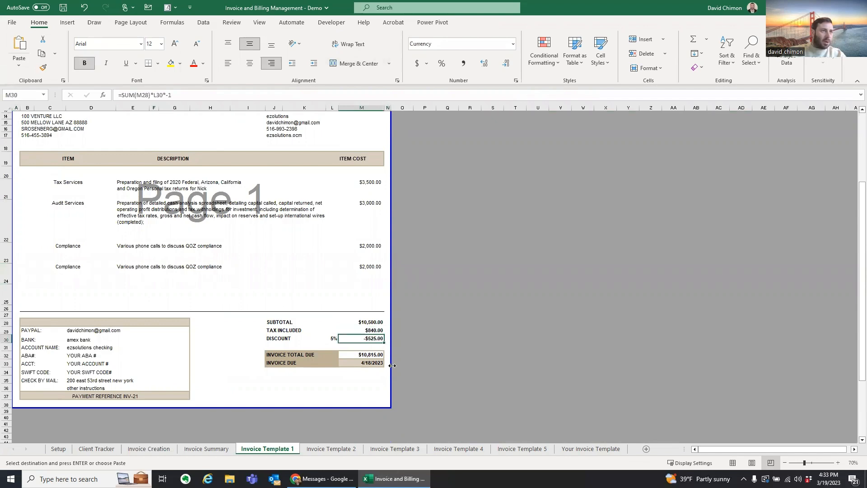
click(362, 356)
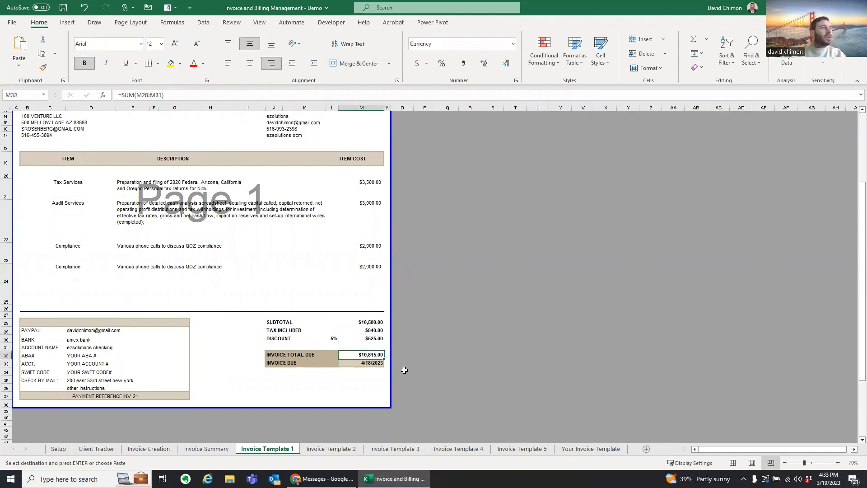
scroll(420, 321, up, 3)
scroll(234, 298, up, 2)
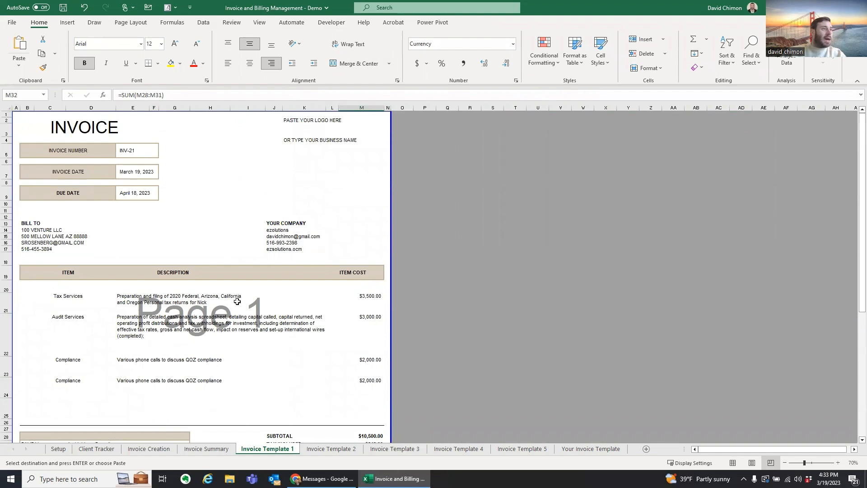
Step: Scroll through INV-21 on Invoice Template 2 and select its logo placeholder
click(329, 448)
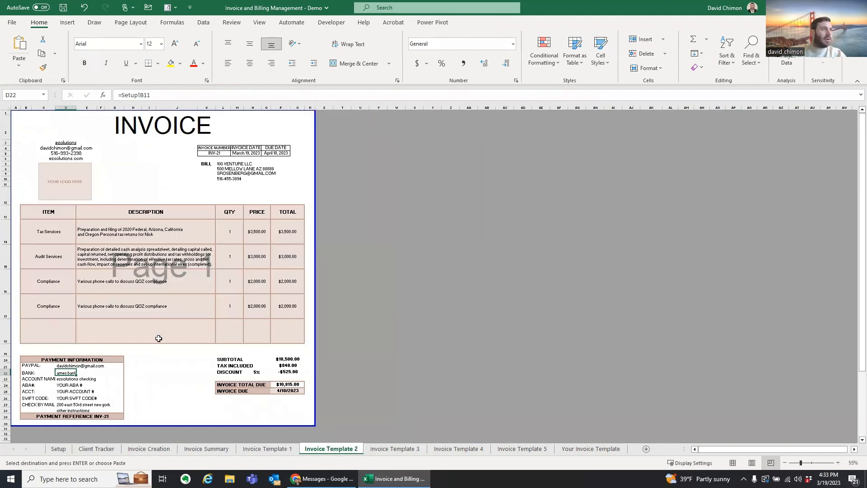
scroll(133, 332, up, 1)
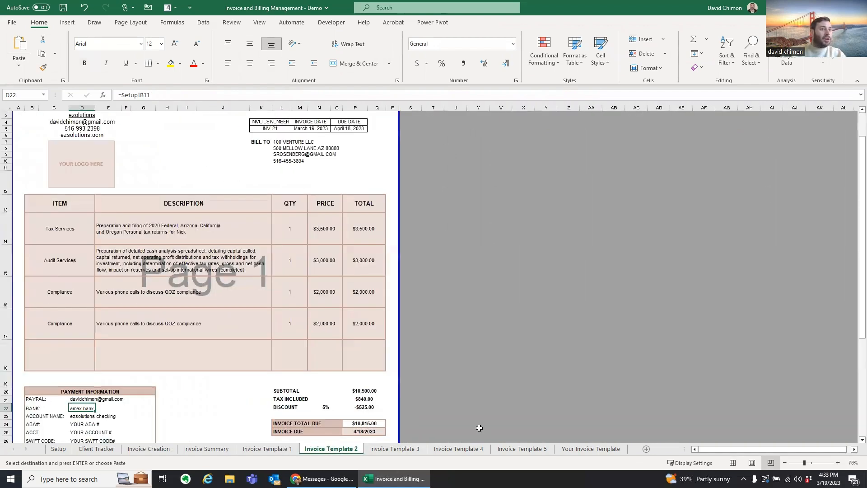
scroll(278, 349, up, 1)
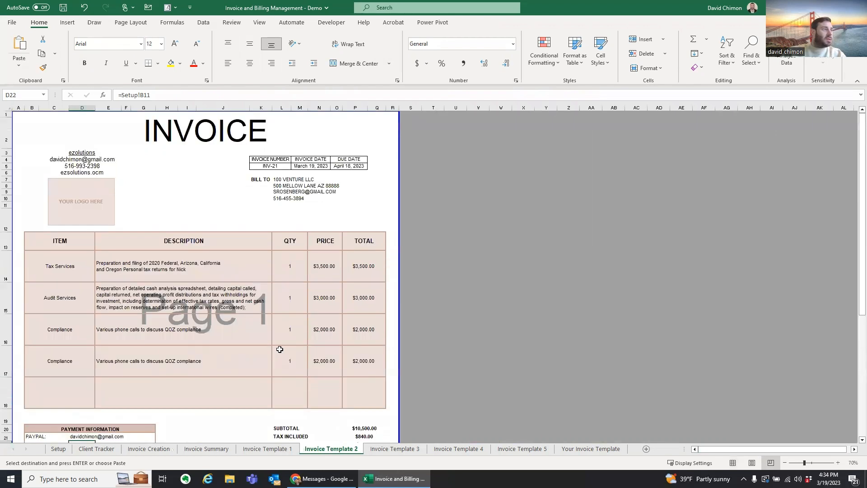
scroll(280, 349, down, 2)
scroll(263, 328, up, 2)
click(72, 198)
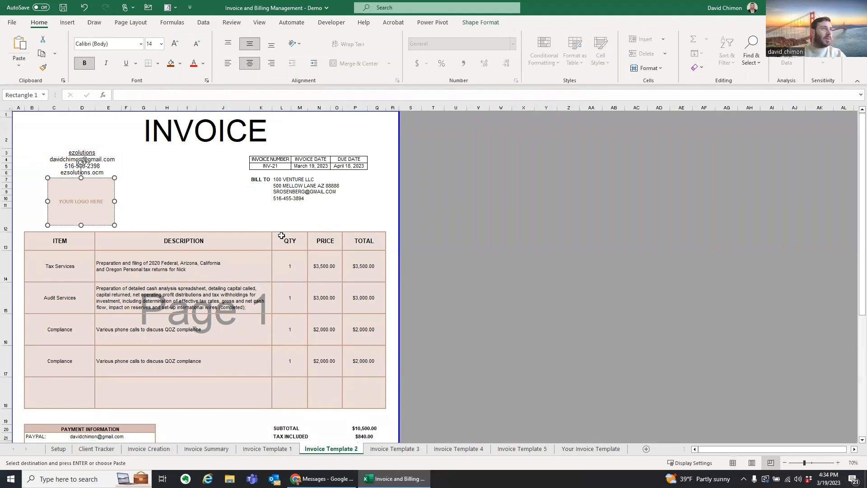
Step: Zoom Invoice Template 3 to 70% and scroll through its INV-21 invoice
click(409, 450)
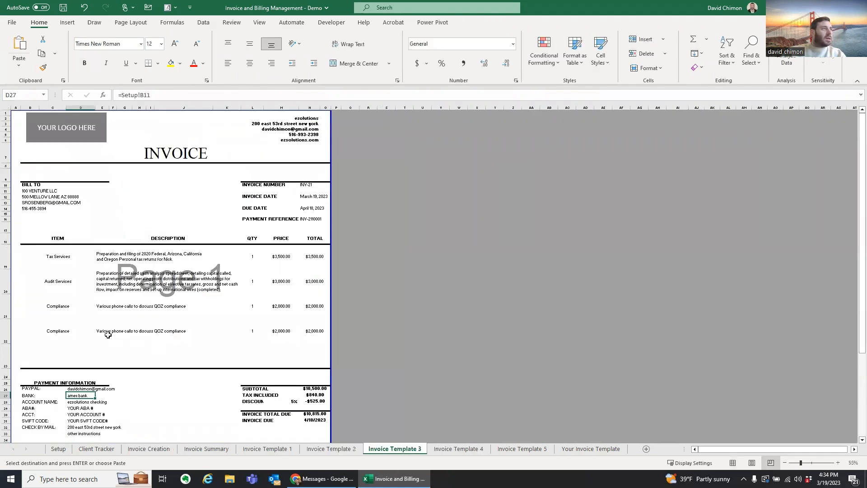
ctrl+scroll(111, 335, up, 1)
drag(719, 453, 708, 453)
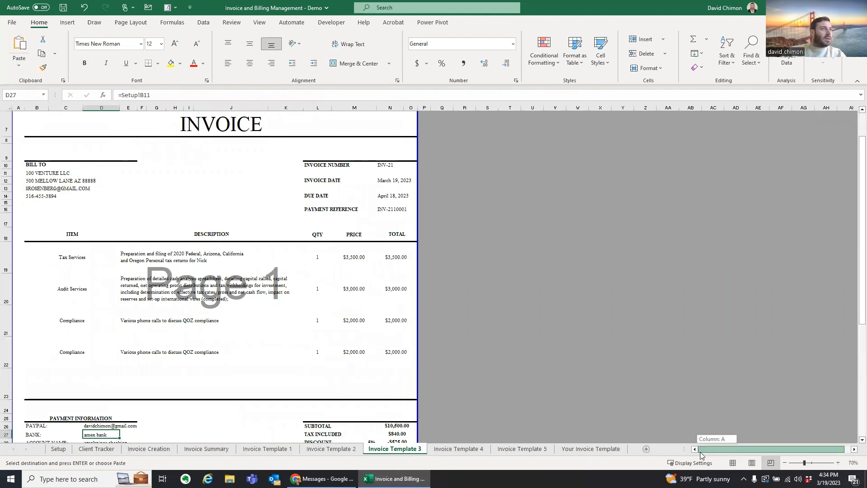
scroll(254, 346, down, 2)
scroll(254, 346, up, 2)
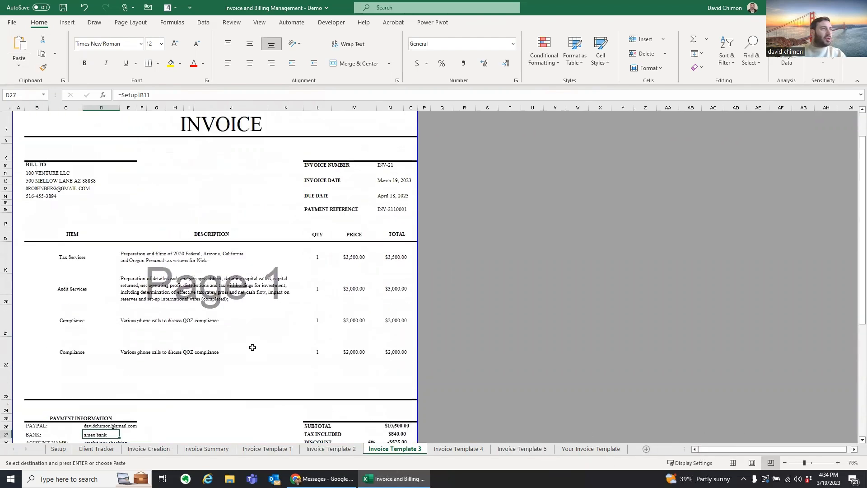
click(454, 449)
Step: Scroll through INV-21 on Invoice Template 4, checking its INVOICE NUMBER label
ctrl+scroll(396, 426, up, 1)
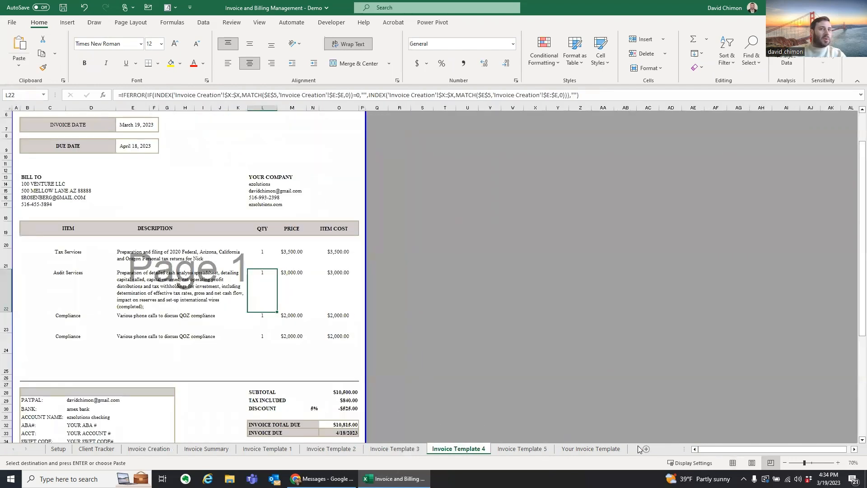
scroll(260, 313, up, 1)
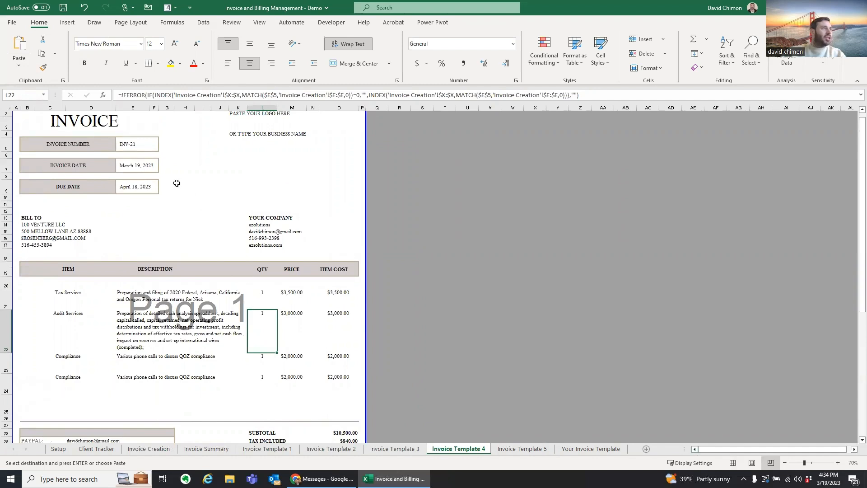
scroll(180, 240, down, 1)
scroll(180, 240, up, 1)
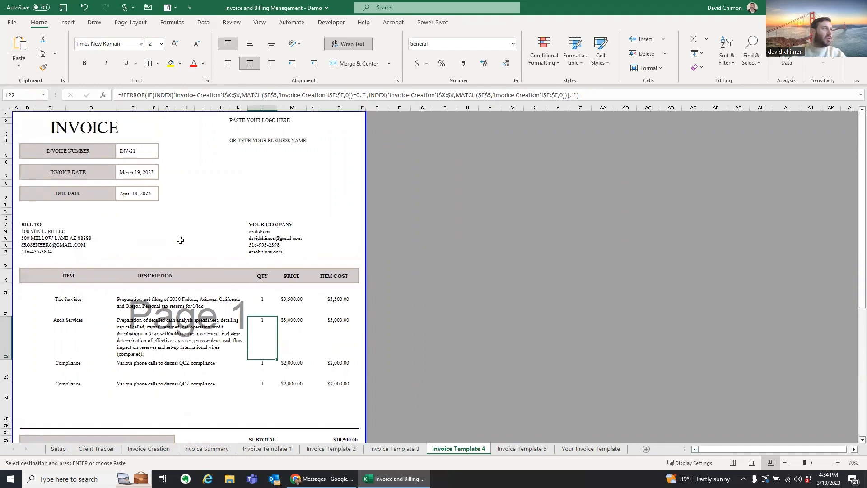
click(77, 154)
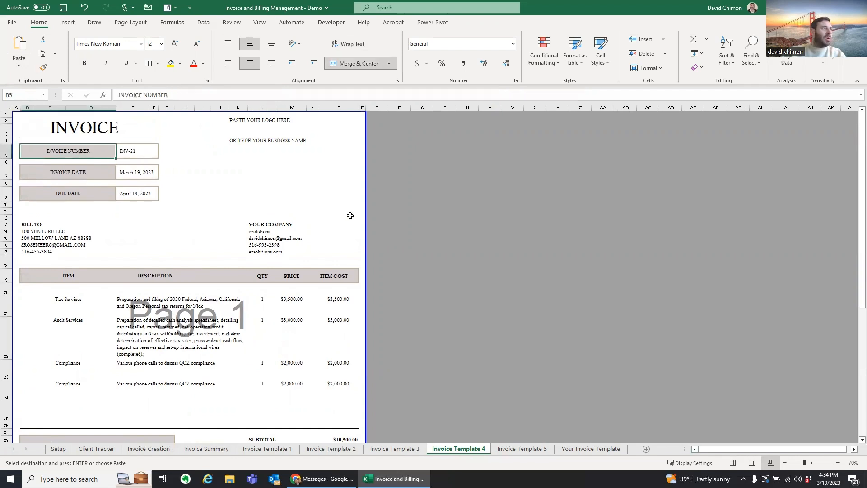
Step: Scroll through Invoice Template 5, showing both Compliance lines and $10,815 total due
click(515, 449)
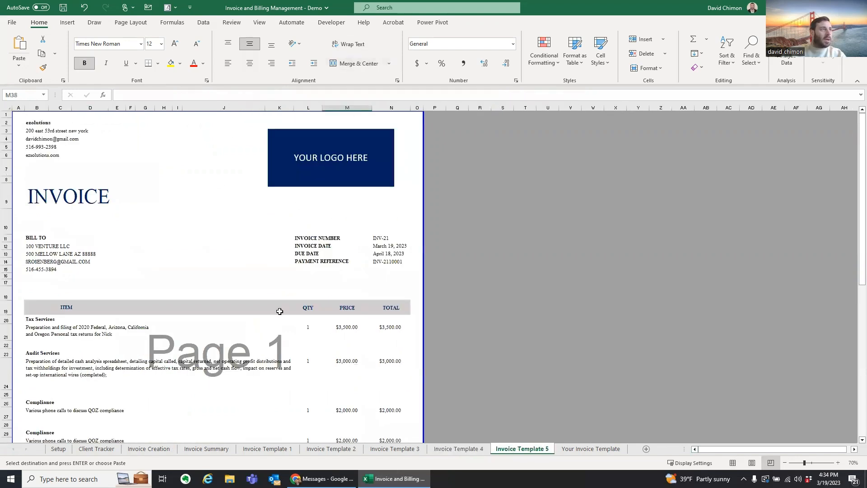
scroll(123, 234, down, 2)
scroll(122, 233, down, 4)
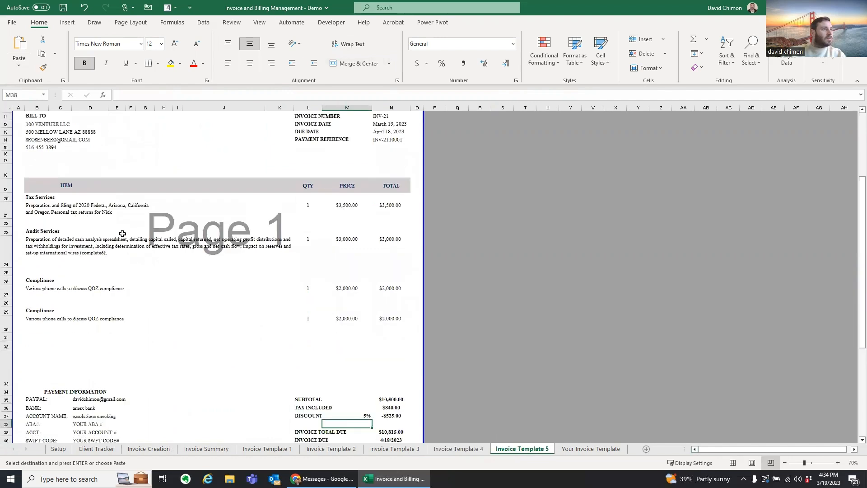
scroll(123, 234, up, 5)
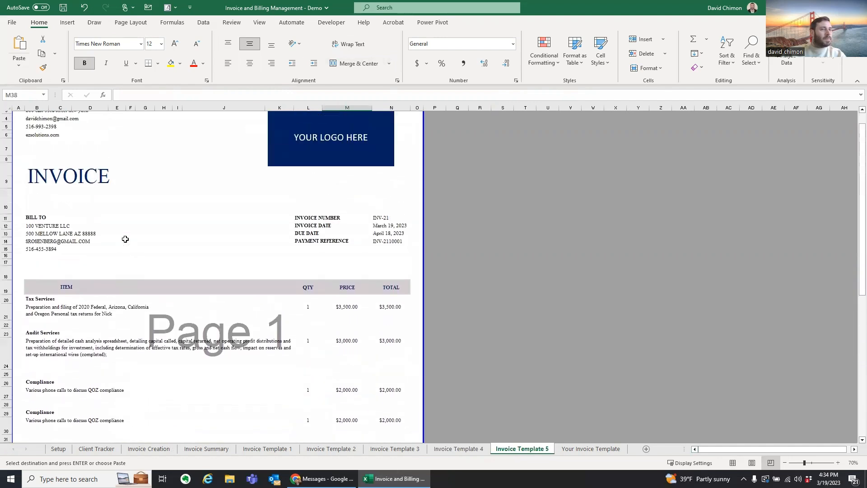
click(589, 449)
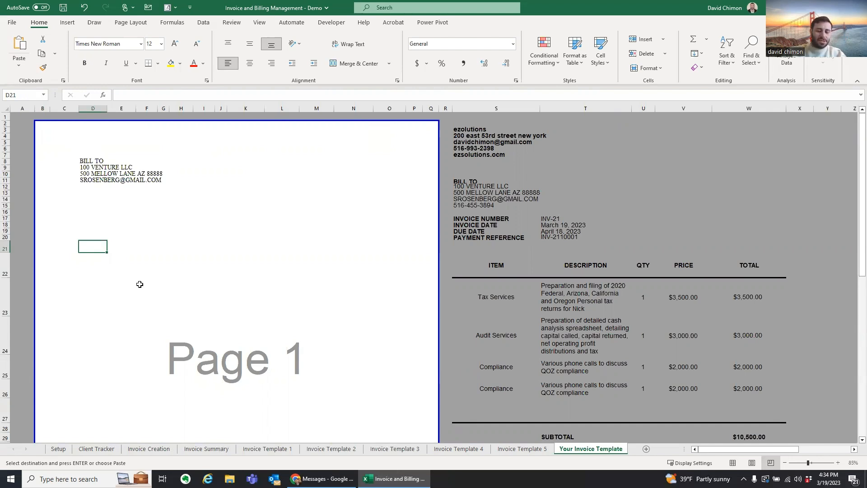
Step: Type the headings ITEM, DESCRIPTION, QTY and PRICE into D21, F21, J21 and M21
text(ITEM)
key(Tab)
key(Tab)
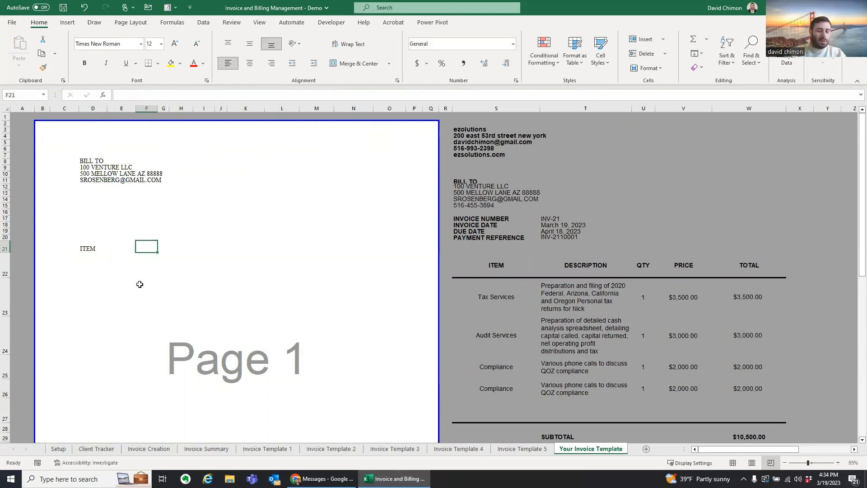
text(DESCRIPTION)
key(Tab)
key(Tab)
key(Tab)
key(Tab)
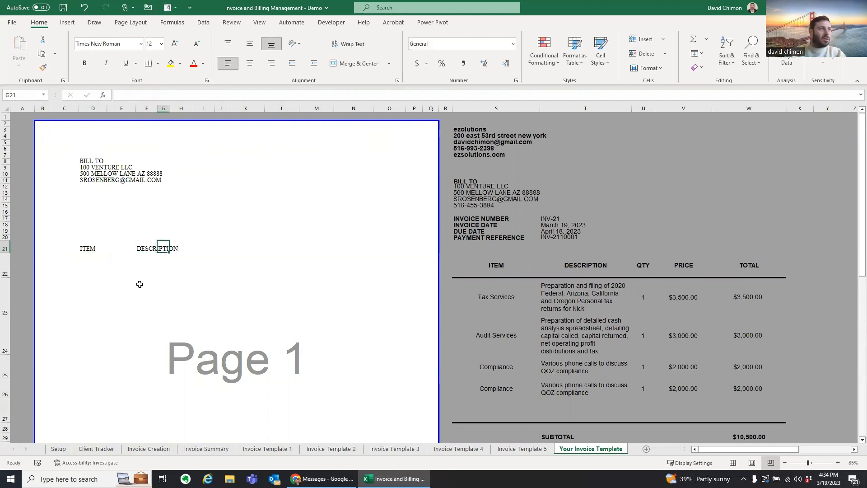
text(QTY)
key(Tab)
key(Tab)
key(Tab)
text(P)
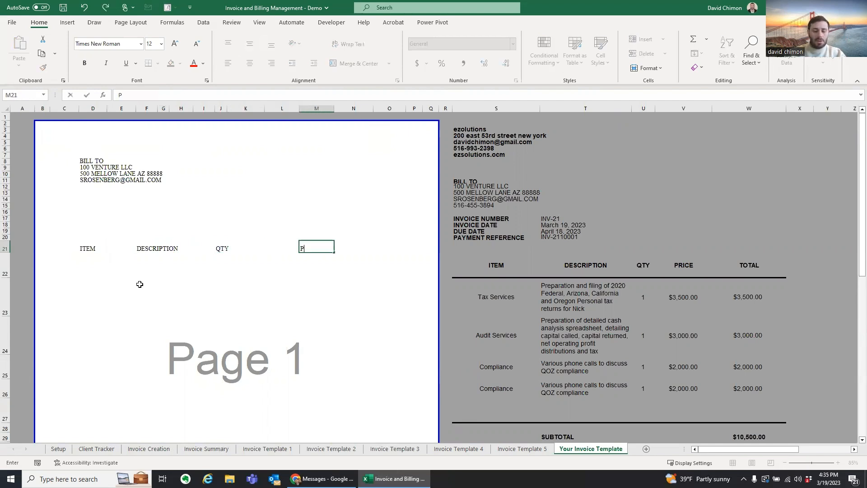
text(RICE)
key(Tab)
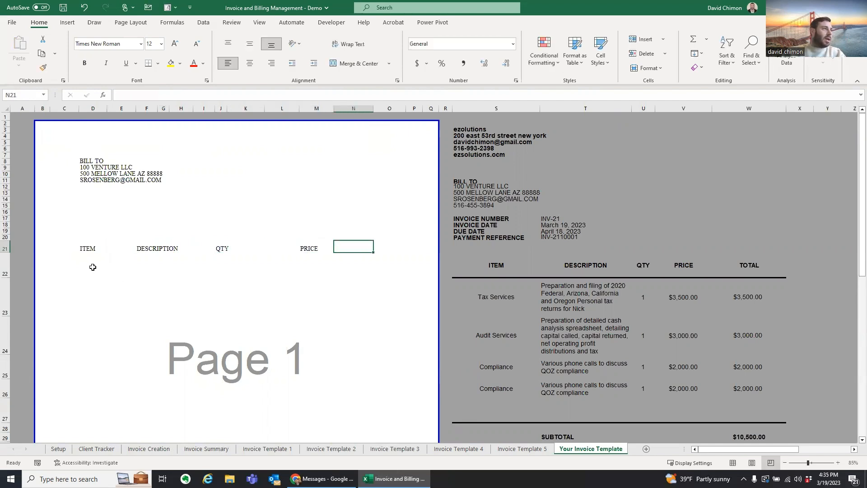
key(Return)
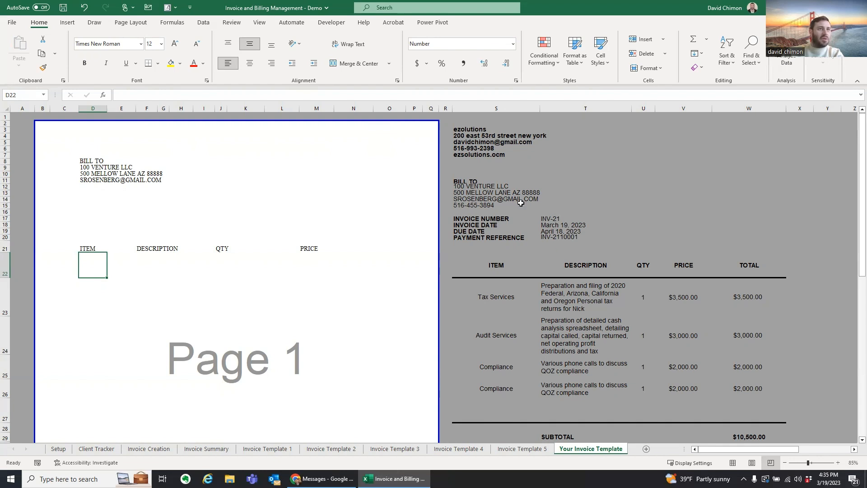
Step: Link D22 to =S23 and F22 to =T23 for the Tax Services item and description
text(=)
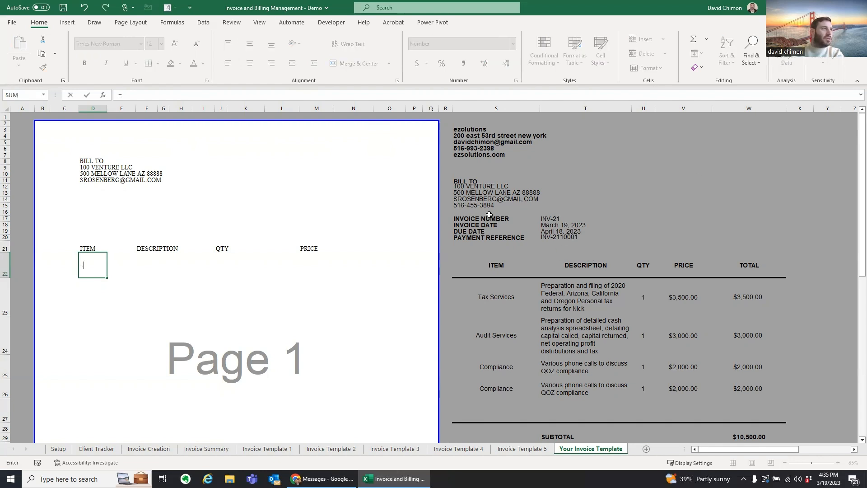
click(496, 298)
key(Return)
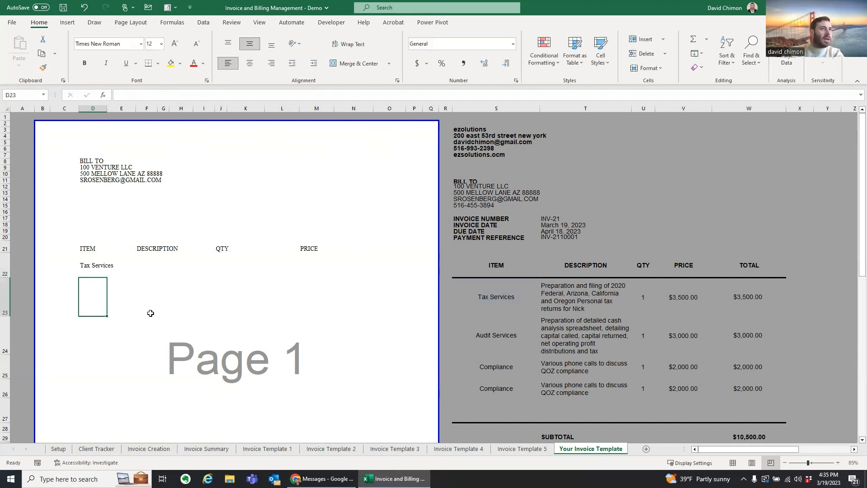
click(161, 265)
click(140, 261)
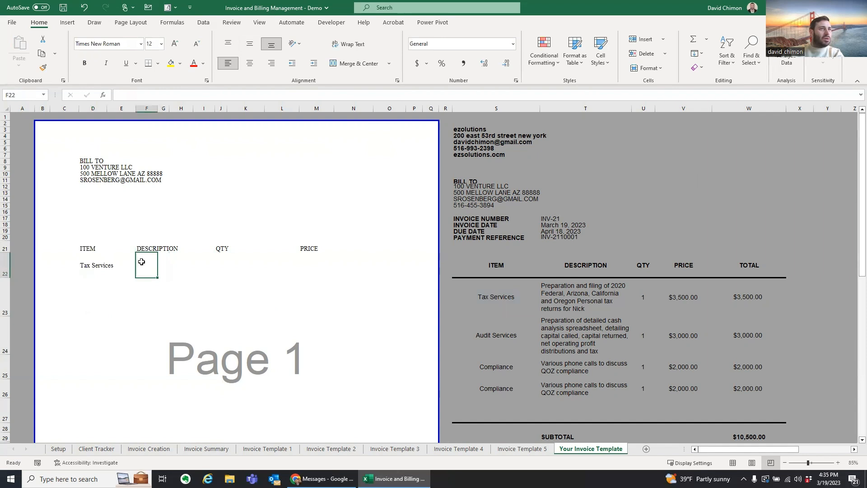
text(=)
click(564, 300)
key(Return)
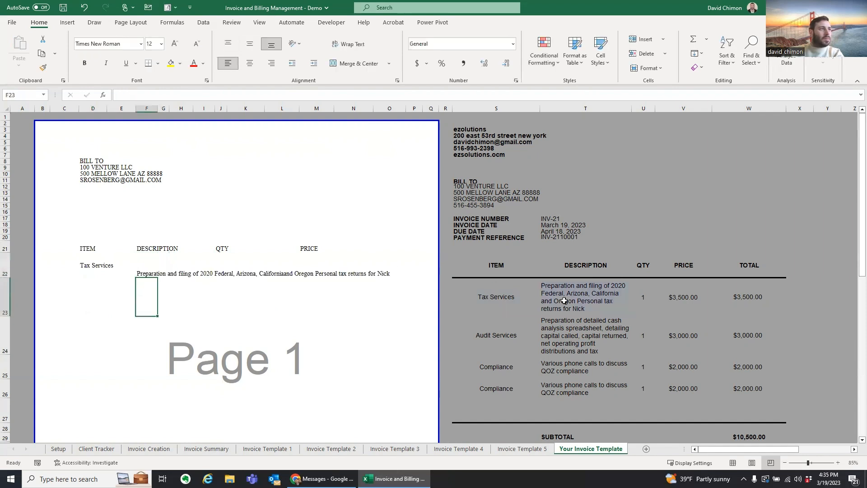
Step: Link J22 to =U23 (quantity 1) and M22 to =V23 ($3,500.00)
click(229, 271)
click(223, 268)
text(=)
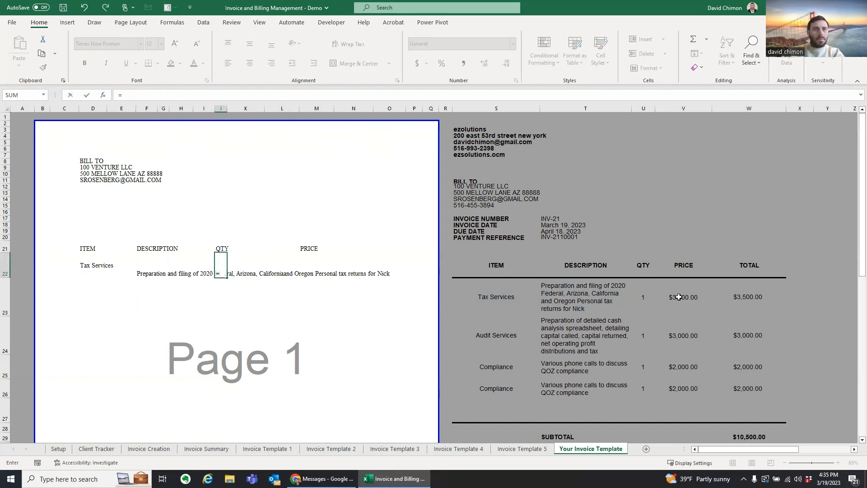
click(645, 296)
key(Return)
click(311, 267)
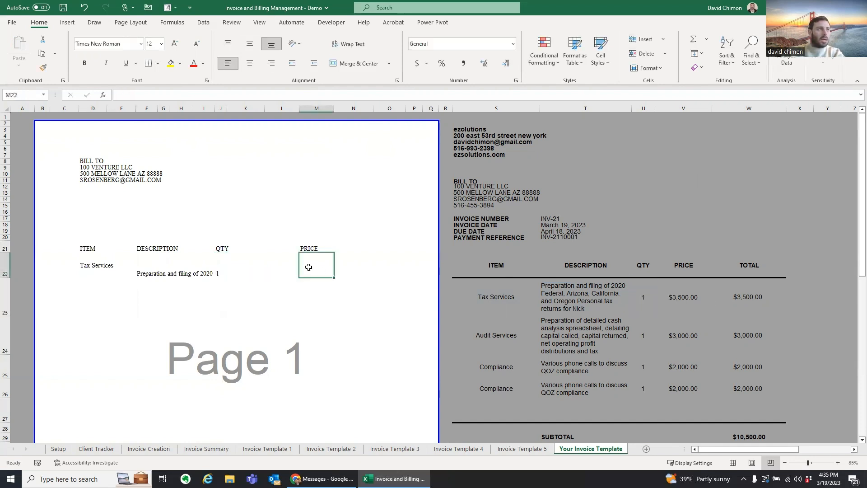
text(=)
click(682, 296)
key(Return)
click(149, 273)
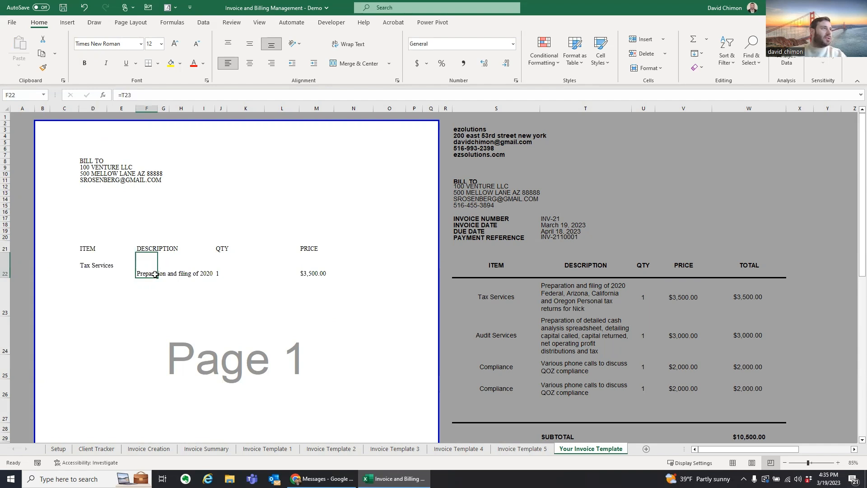
Step: Merge F22:I23 and make the Tax Services description wrap, left-aligned and top-aligned
drag(142, 268, 202, 314)
click(348, 63)
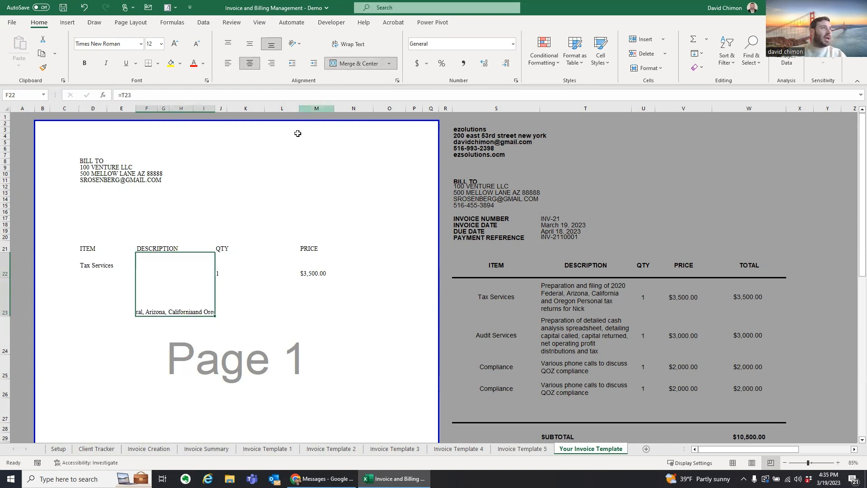
click(348, 44)
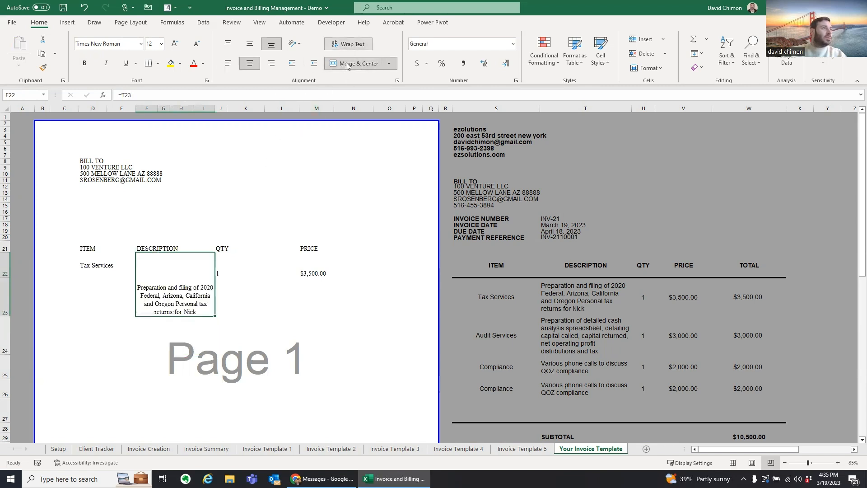
click(228, 63)
click(229, 48)
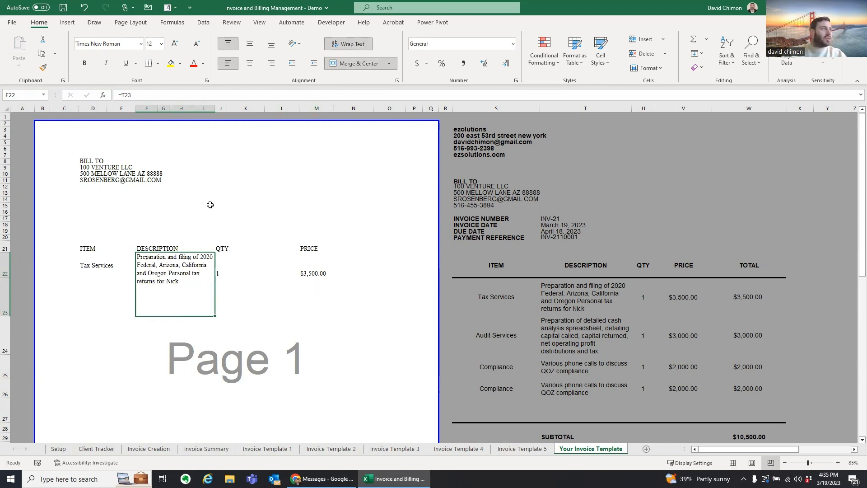
click(103, 339)
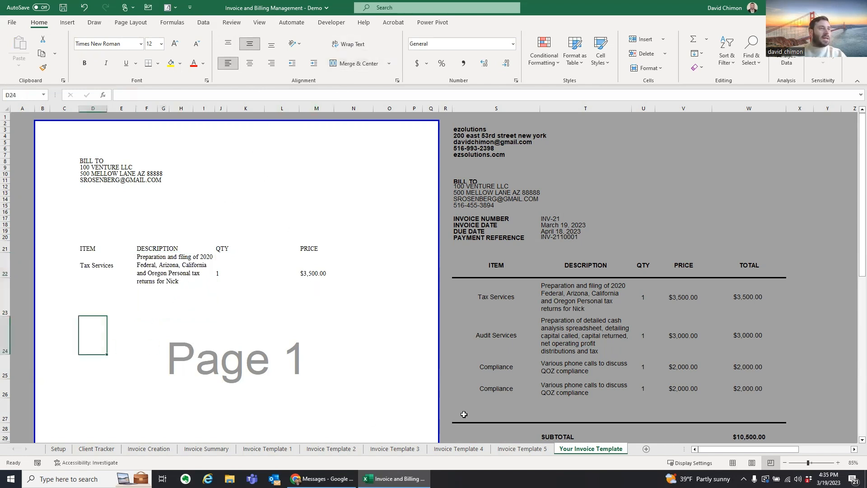